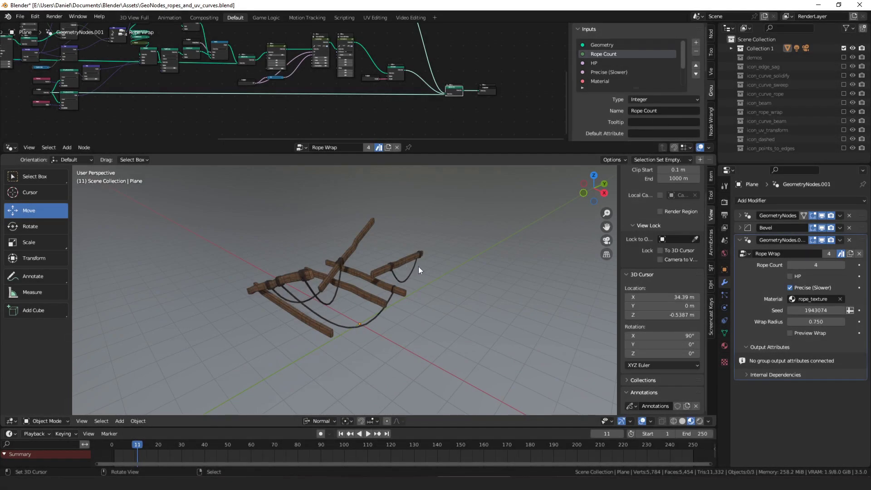
- Examine the rope-wrapped beams from several angles and the beginning of the Rope Wrap node tree
{"action": "mouse_move", "coordinate": [383, 267]}
{"action": "middle_mouse_down"}
{"action": "mouse_move", "coordinate": [413, 267]}
{"action": "mouse_move", "coordinate": [393, 264]}
{"action": "middle_mouse_up"}
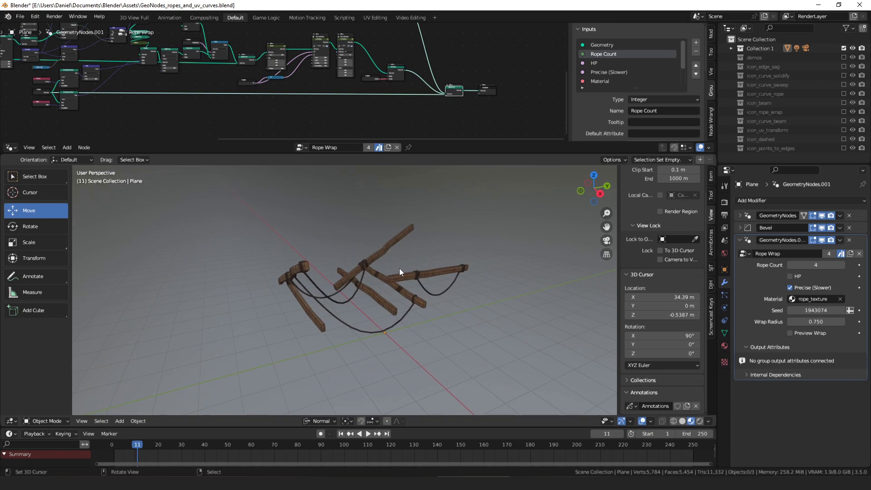
{"action": "mouse_move", "coordinate": [399, 268]}
{"action": "middle_mouse_down"}
{"action": "mouse_move", "coordinate": [369, 249]}
{"action": "mouse_move", "coordinate": [409, 263]}
{"action": "middle_mouse_up"}
{"action": "middle_click_drag", "start_coordinate": [354, 274], "coordinate": [265, 239]}
{"action": "scroll", "coordinate": [293, 270], "scroll_direction": "up", "scroll_amount": 1}
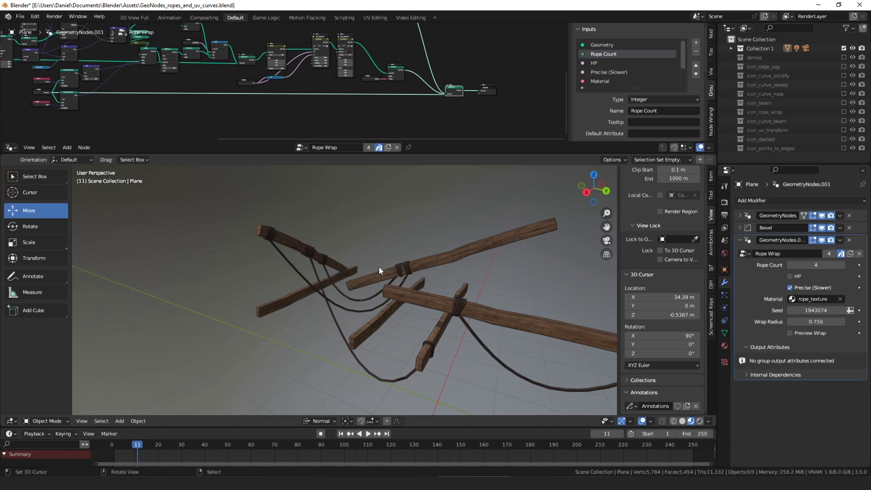
{"action": "middle_click_drag", "start_coordinate": [380, 267], "coordinate": [405, 268]}
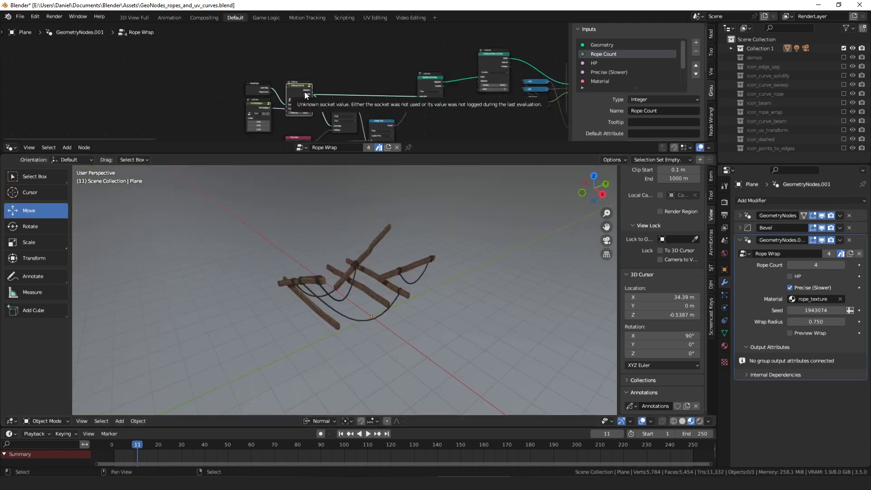
{"action": "scroll", "coordinate": [359, 85], "scroll_direction": "down", "scroll_amount": 1}
{"action": "middle_click_drag", "start_coordinate": [369, 86], "coordinate": [321, 64]}
{"action": "scroll", "coordinate": [377, 88], "scroll_direction": "up", "scroll_amount": 1}
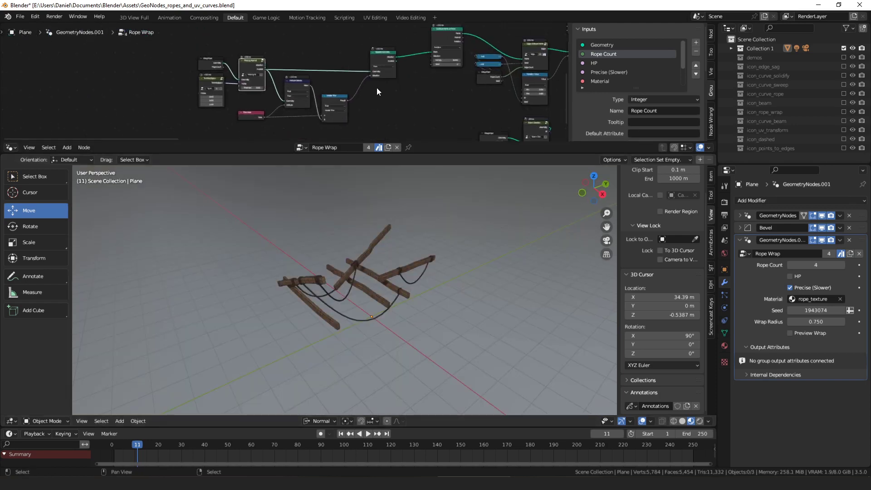
{"action": "middle_click_drag", "start_coordinate": [405, 94], "coordinate": [341, 72]}
{"action": "scroll", "coordinate": [364, 81], "scroll_direction": "down", "scroll_amount": 2}
{"action": "middle_click_drag", "start_coordinate": [186, 50], "coordinate": [253, 72]}
{"action": "left_click_drag", "start_coordinate": [233, 68], "coordinate": [235, 68]}
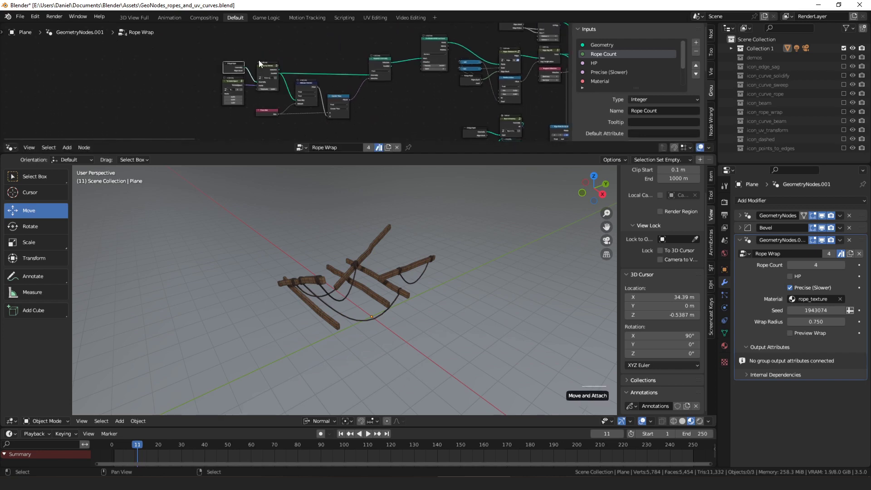
{"action": "middle_click_drag", "start_coordinate": [402, 243], "coordinate": [388, 226]}
{"action": "scroll", "coordinate": [388, 224], "scroll_direction": "up", "scroll_amount": 3}
{"action": "scroll", "coordinate": [401, 109], "scroll_direction": "down", "scroll_amount": 1}
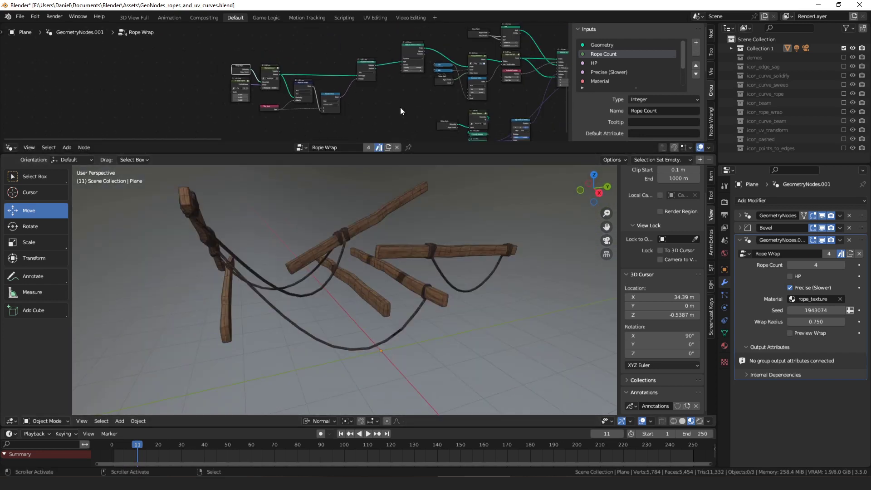
{"action": "middle_click_drag", "start_coordinate": [361, 171], "coordinate": [203, 211]}
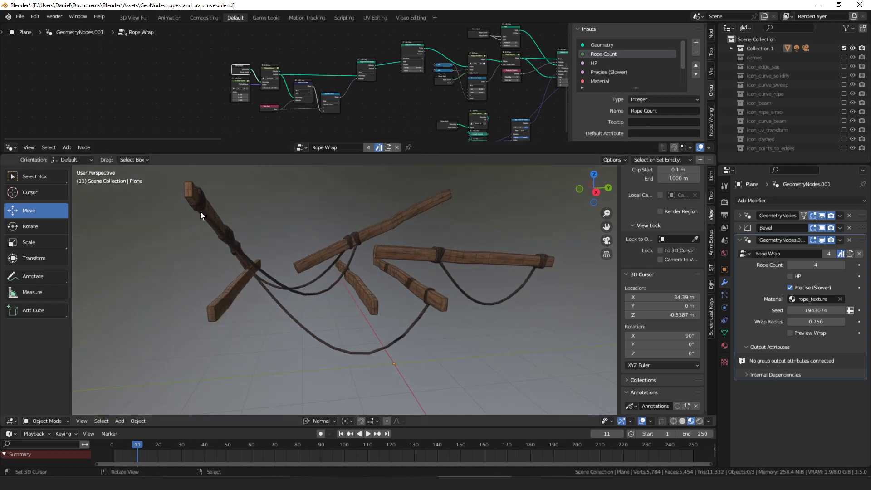
- Preview the early stages of Rope Wrap in turn: the input beams, scattered points, straight connecting lines and sagging curves
{"action": "left_click", "coordinate": [243, 70], "text": "ctrl+shift"}
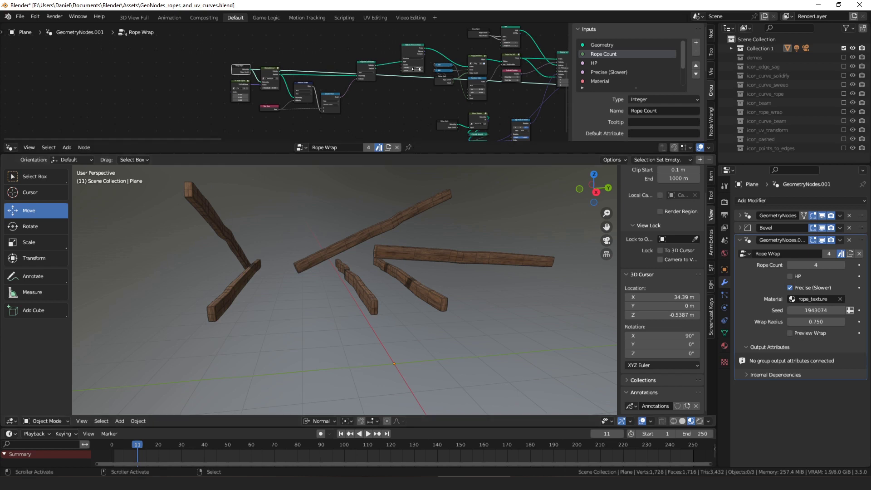
{"action": "left_click", "coordinate": [414, 55], "text": "ctrl+shift"}
{"action": "middle_click_drag", "start_coordinate": [413, 54], "coordinate": [331, 71]}
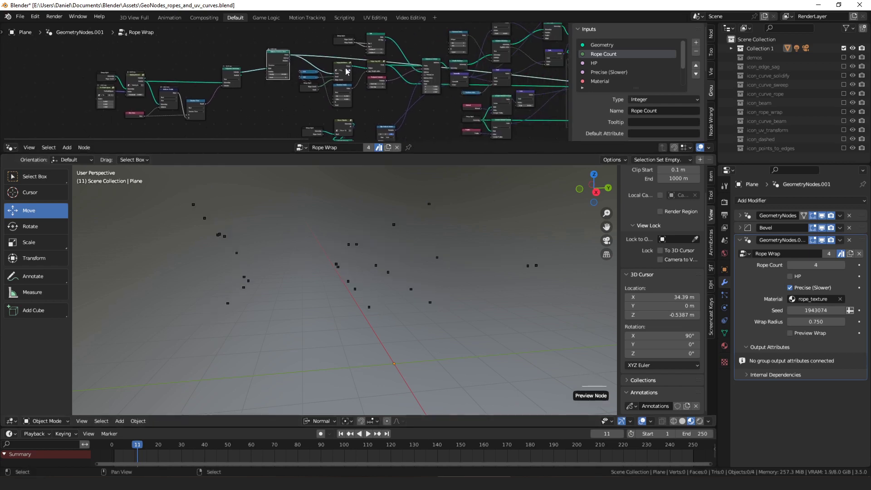
{"action": "left_click", "coordinate": [344, 68], "text": "ctrl+shift"}
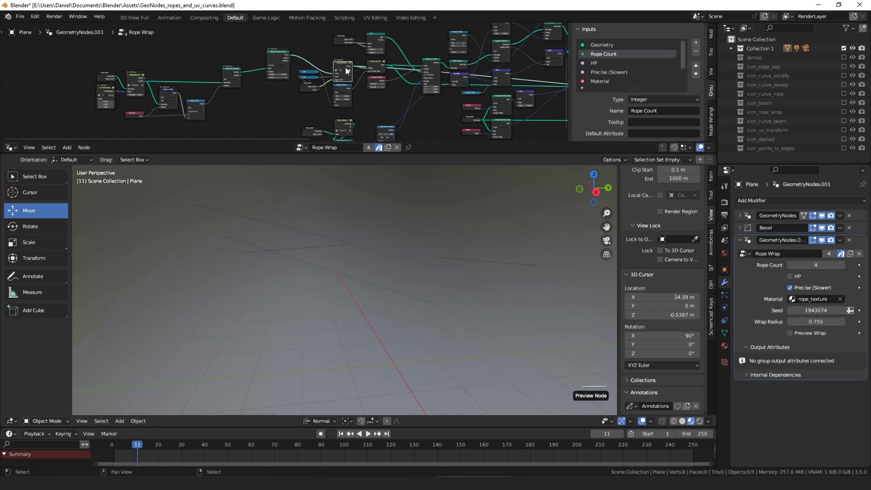
{"action": "left_click", "coordinate": [384, 63], "text": "ctrl+shift"}
{"action": "scroll", "coordinate": [396, 70], "scroll_direction": "down", "scroll_amount": 1}
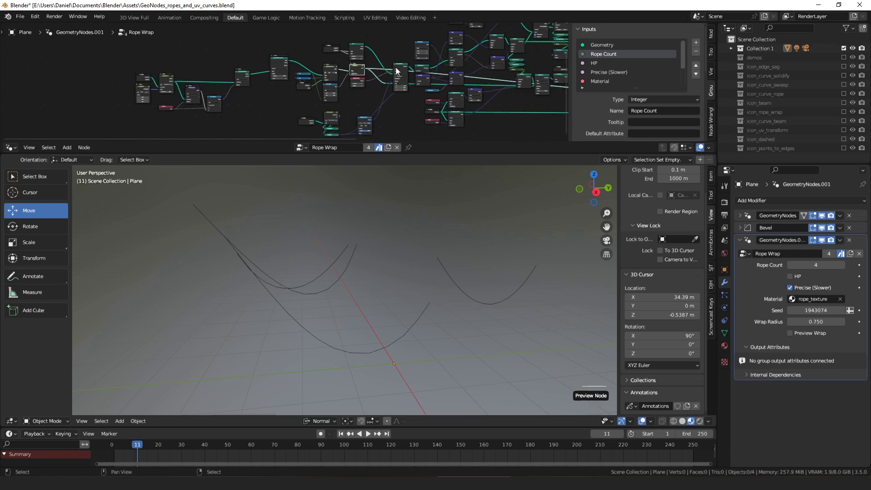
- Preview the flat planes instanced at the rope ends, and return the preview to the final joined geometry
{"action": "middle_click_drag", "start_coordinate": [396, 70], "coordinate": [192, 50]}
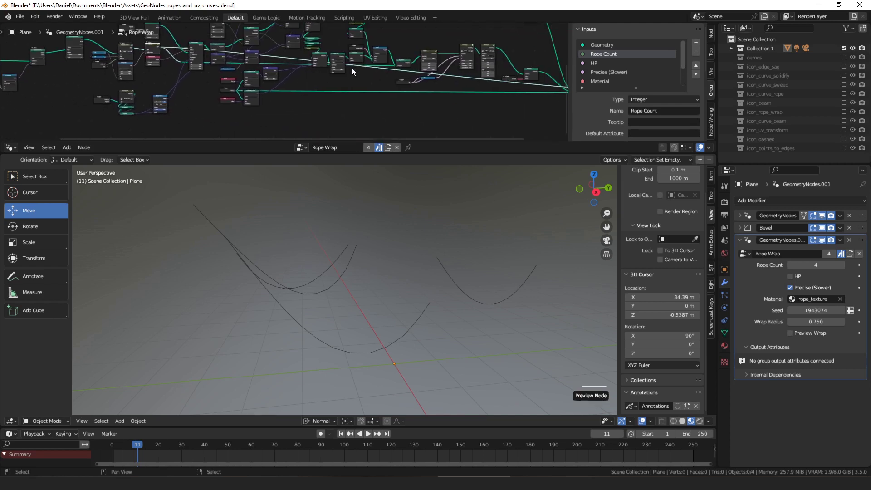
{"action": "middle_click_drag", "start_coordinate": [284, 30], "coordinate": [328, 83]}
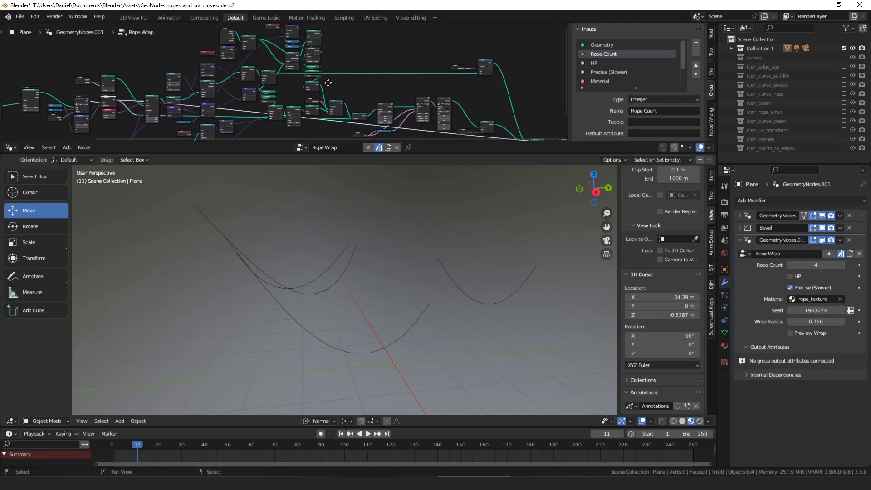
{"action": "left_click", "coordinate": [269, 79], "text": "ctrl+shift"}
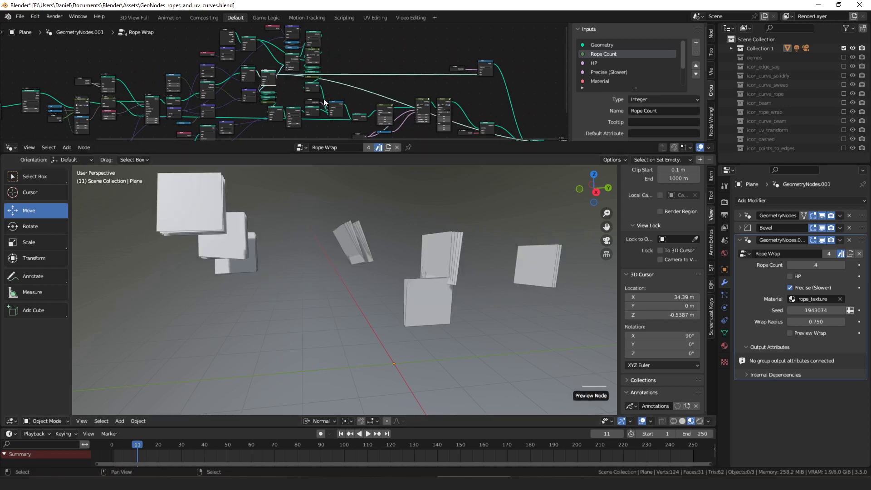
{"action": "middle_click_drag", "start_coordinate": [324, 99], "coordinate": [308, 80]}
{"action": "mouse_move", "coordinate": [377, 100]}
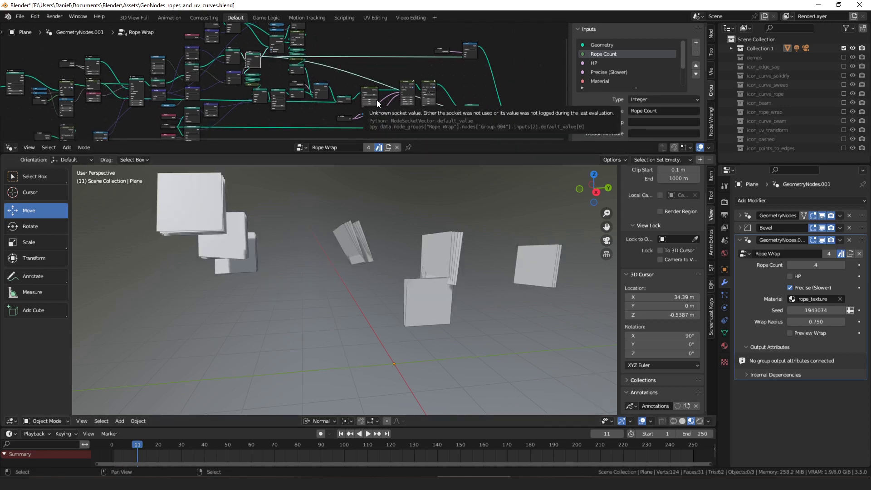
{"action": "middle_click_drag", "start_coordinate": [526, 123], "coordinate": [535, 106]}
{"action": "left_click", "coordinate": [532, 109], "text": "alt+shift"}
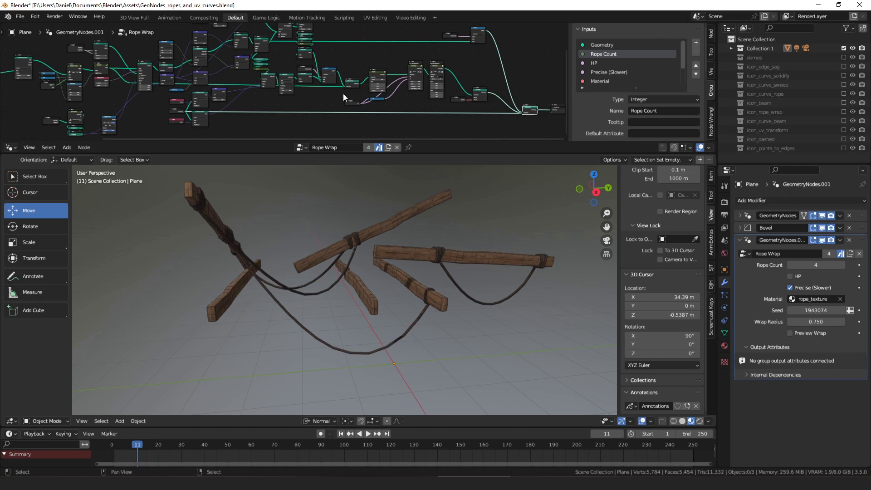
- Locate the Beam Direction group node in the Rope Wrap tree and open the group's contents
{"action": "middle_click_drag", "start_coordinate": [226, 102], "coordinate": [322, 82]}
{"action": "middle_click_drag", "start_coordinate": [216, 90], "coordinate": [323, 86]}
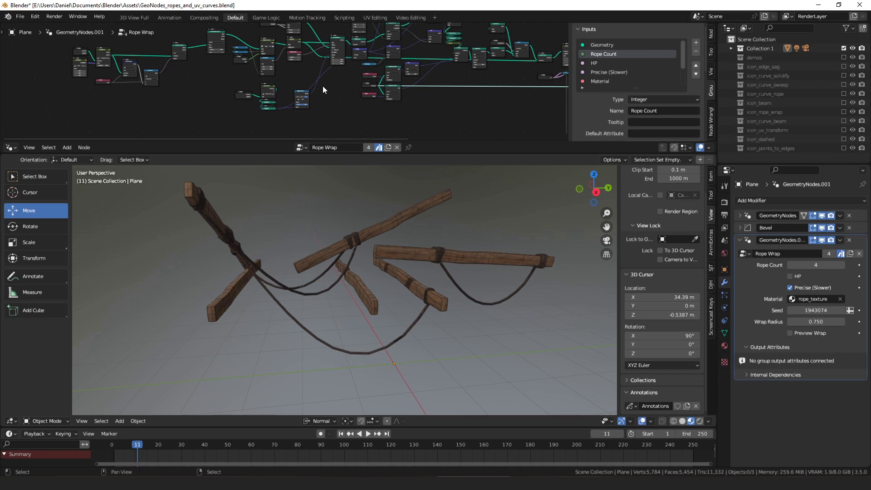
{"action": "scroll", "coordinate": [333, 86], "scroll_direction": "up", "scroll_amount": 3}
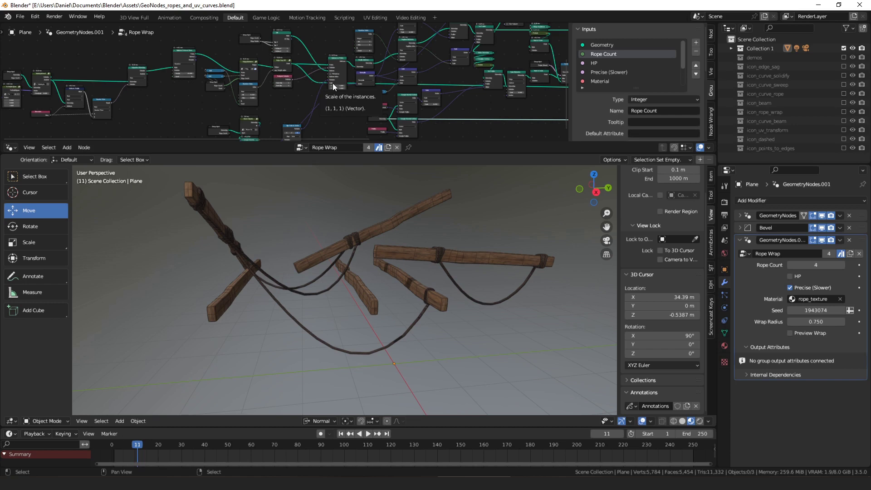
{"action": "middle_click_drag", "start_coordinate": [355, 90], "coordinate": [382, 72]}
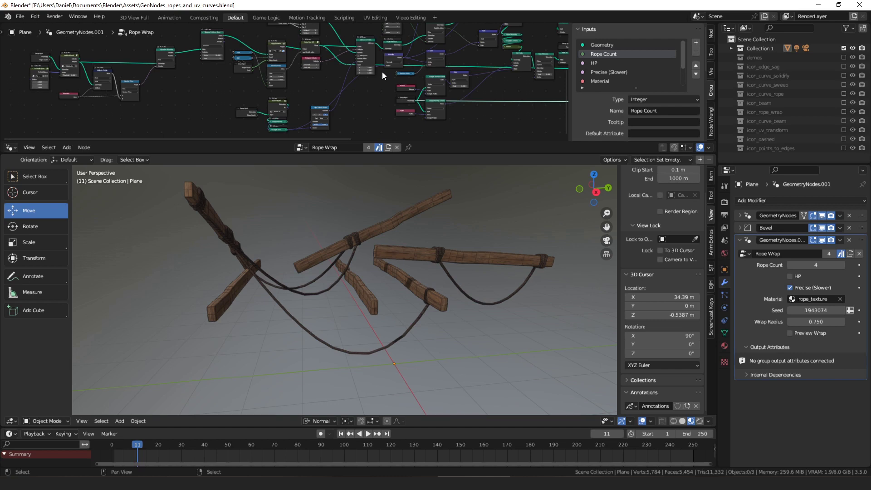
{"action": "middle_click_drag", "start_coordinate": [276, 98], "coordinate": [336, 78]}
{"action": "scroll", "coordinate": [336, 77], "scroll_direction": "up", "scroll_amount": 7}
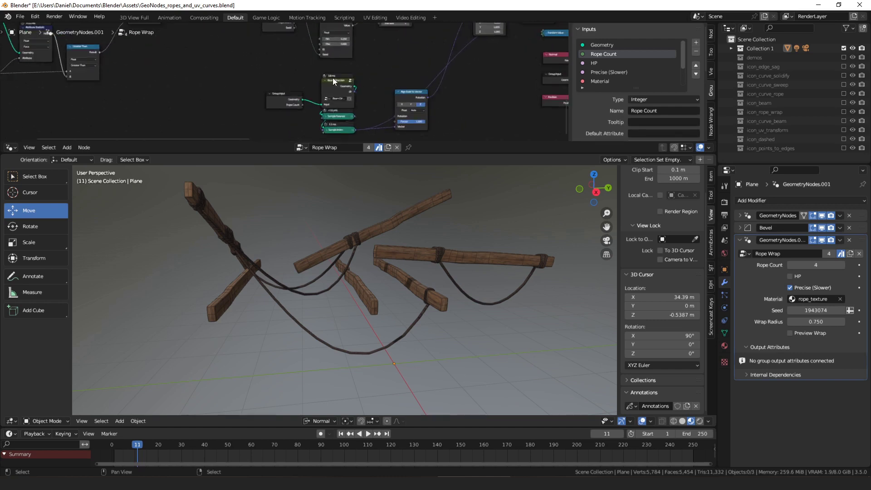
{"action": "scroll", "coordinate": [333, 78], "scroll_direction": "up", "scroll_amount": 2}
{"action": "left_click_drag", "start_coordinate": [346, 85], "coordinate": [346, 82]}
{"action": "scroll", "coordinate": [362, 89], "scroll_direction": "up", "scroll_amount": 3}
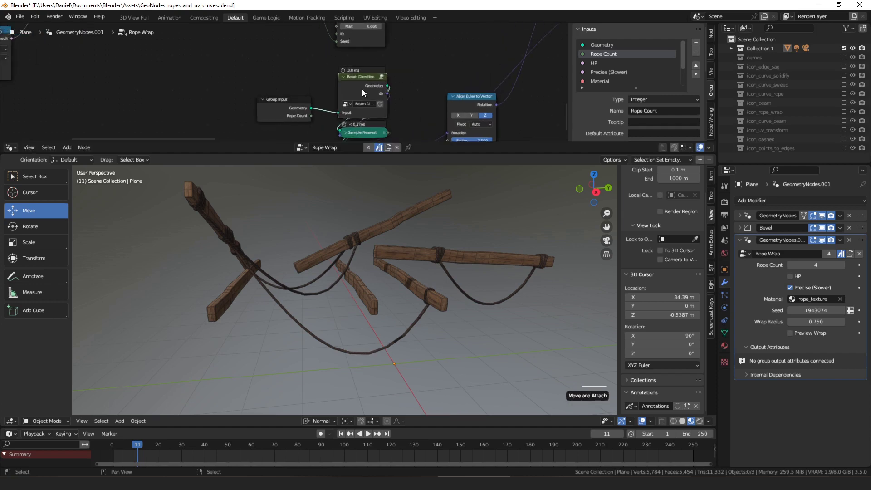
{"action": "middle_click_drag", "start_coordinate": [363, 89], "coordinate": [317, 76]}
{"action": "scroll", "coordinate": [319, 77], "scroll_direction": "up", "scroll_amount": 3}
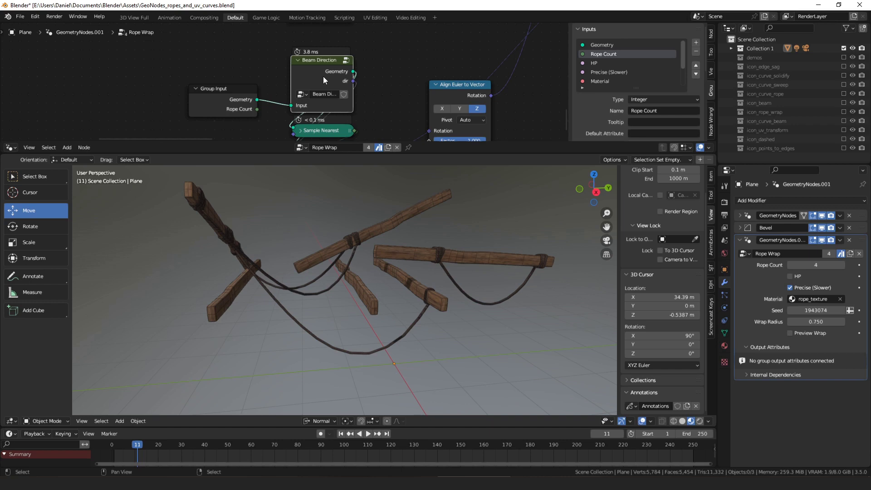
{"action": "left_click_drag", "start_coordinate": [320, 76], "coordinate": [310, 60]}
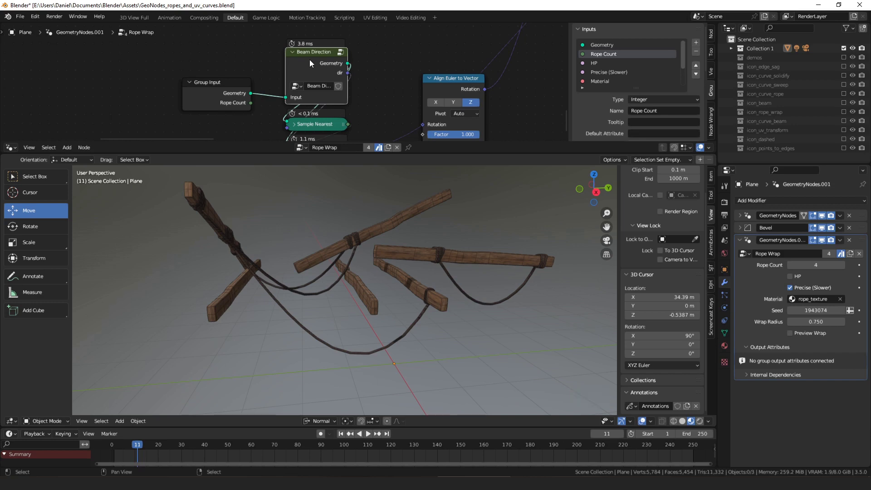
{"action": "mouse_move", "coordinate": [310, 59]}
{"action": "left_mouse_down"}
{"action": "mouse_move", "coordinate": [330, 66]}
{"action": "mouse_move", "coordinate": [296, 54]}
{"action": "left_mouse_up"}
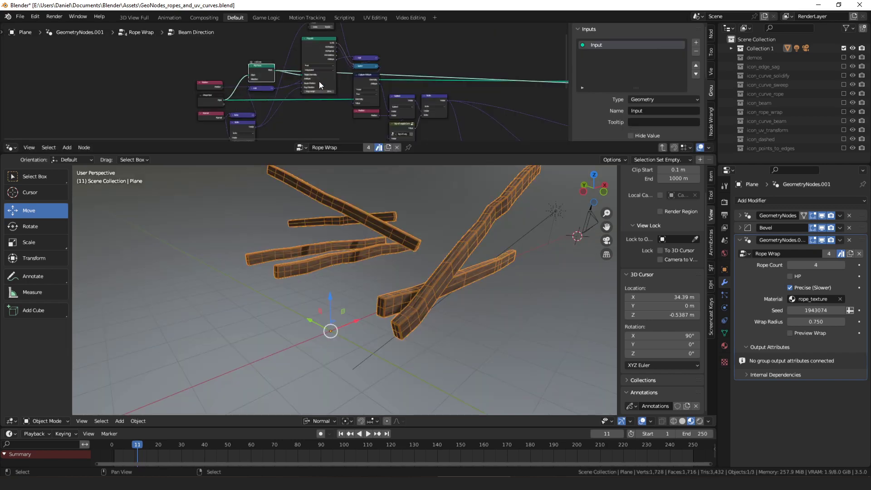
- Preview the Group Input geometry inside the Beam Direction group
{"action": "left_click", "coordinate": [320, 82]}
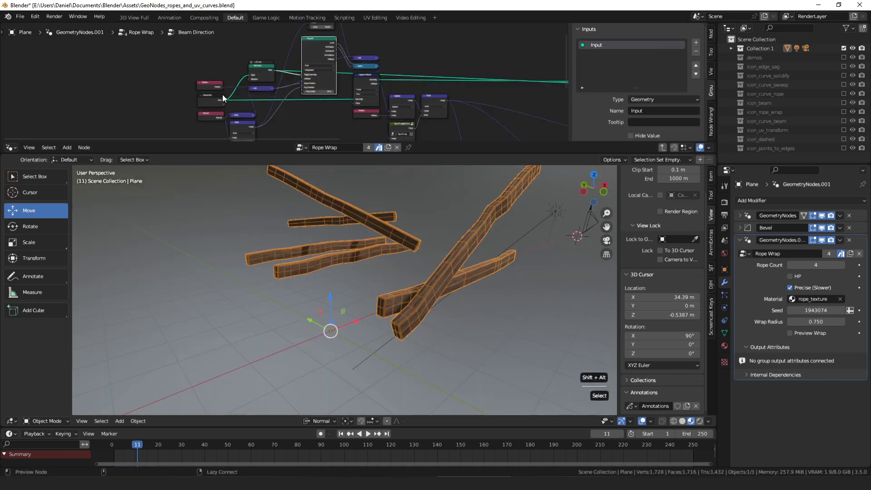
{"action": "left_click", "coordinate": [221, 97], "text": "ctrl+shift"}
{"action": "scroll", "coordinate": [236, 102], "scroll_direction": "up", "scroll_amount": 5}
{"action": "middle_click_drag", "start_coordinate": [191, 106], "coordinate": [244, 97]}
{"action": "scroll", "coordinate": [244, 98], "scroll_direction": "up", "scroll_amount": 4}
{"action": "left_click_drag", "start_coordinate": [226, 100], "coordinate": [220, 102]}
{"action": "middle_click_drag", "start_coordinate": [320, 60], "coordinate": [310, 74]}
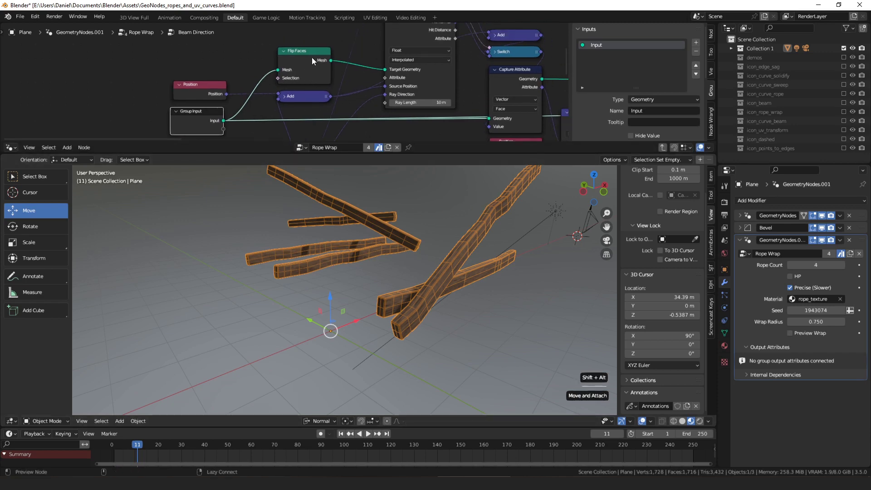
- Preview the Flip Faces output that feeds the Raycast node, toggling the Flip Faces mute off and on to compare
{"action": "scroll", "coordinate": [363, 56], "scroll_direction": "down", "scroll_amount": 3}
{"action": "middle_click_drag", "start_coordinate": [394, 43], "coordinate": [379, 71]}
{"action": "left_click_drag", "start_coordinate": [378, 68], "coordinate": [379, 66]}
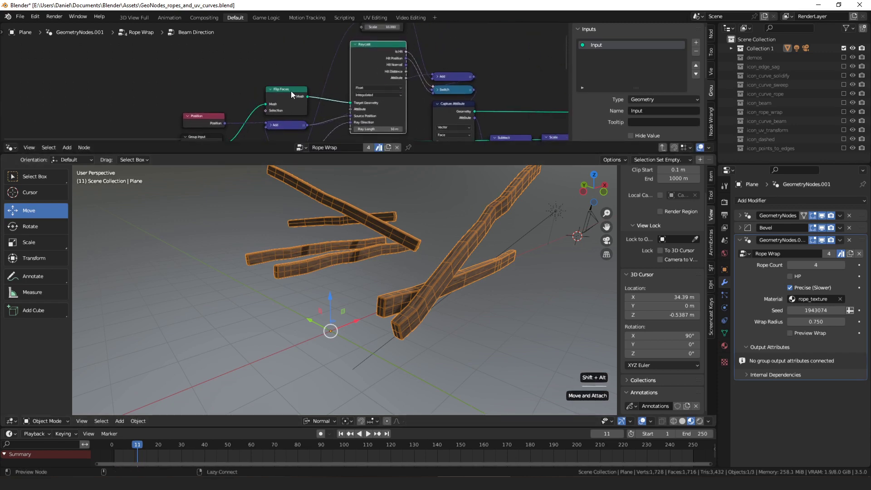
{"action": "left_click", "coordinate": [288, 92], "text": "ctrl+shift"}
{"action": "scroll", "coordinate": [292, 99], "scroll_direction": "up", "scroll_amount": 3}
{"action": "middle_click_drag", "start_coordinate": [292, 99], "coordinate": [292, 79]}
{"action": "left_click_drag", "start_coordinate": [290, 74], "coordinate": [282, 70]}
{"action": "scroll", "coordinate": [290, 80], "scroll_direction": "down", "scroll_amount": 1}
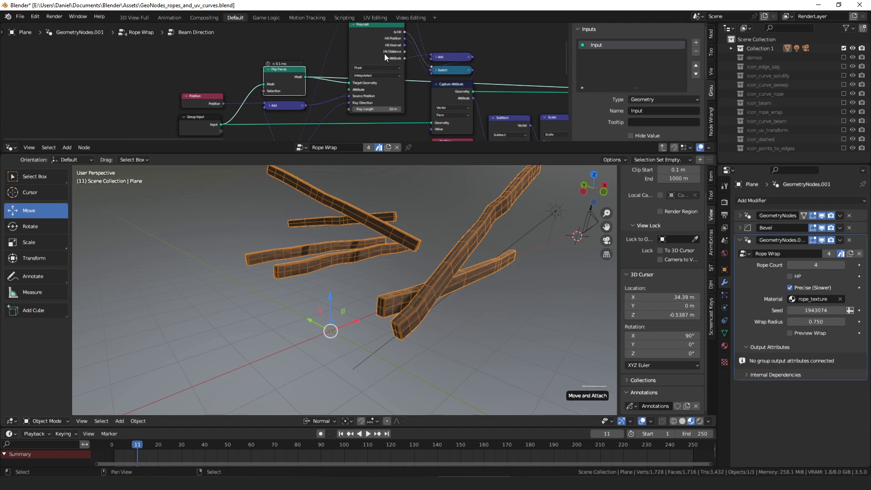
{"action": "middle_click_drag", "start_coordinate": [385, 55], "coordinate": [373, 74]}
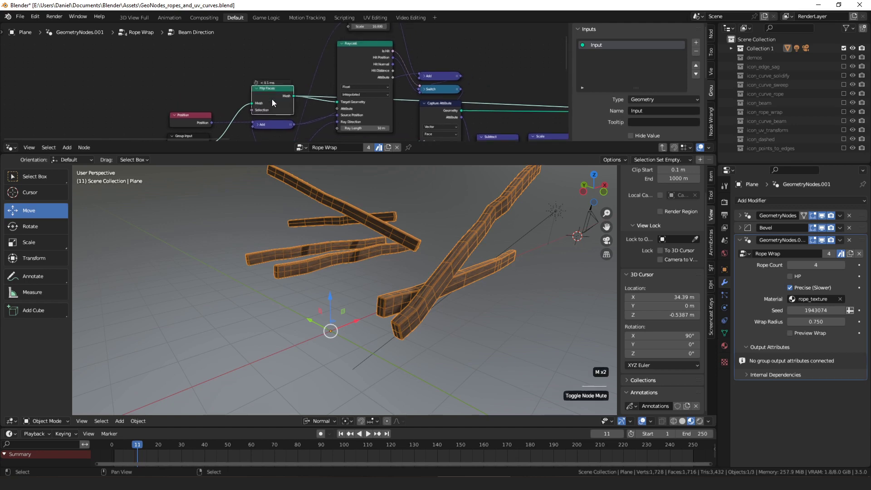
{"action": "scroll", "coordinate": [366, 107], "scroll_direction": "up", "scroll_amount": 1}
- Examine the Raycast node's source position, ray direction and ray length inputs, tracing them back to the Normal, Add and Scale nodes
{"action": "mouse_move", "coordinate": [387, 116]}
{"action": "left_mouse_down"}
{"action": "mouse_move", "coordinate": [387, 138]}
{"action": "mouse_move", "coordinate": [385, 109]}
{"action": "left_mouse_up"}
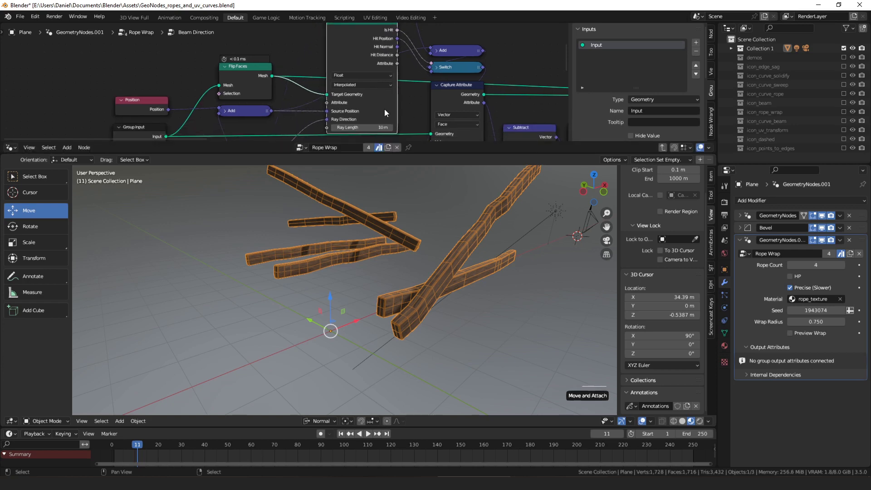
{"action": "middle_click_drag", "start_coordinate": [331, 119], "coordinate": [354, 75]}
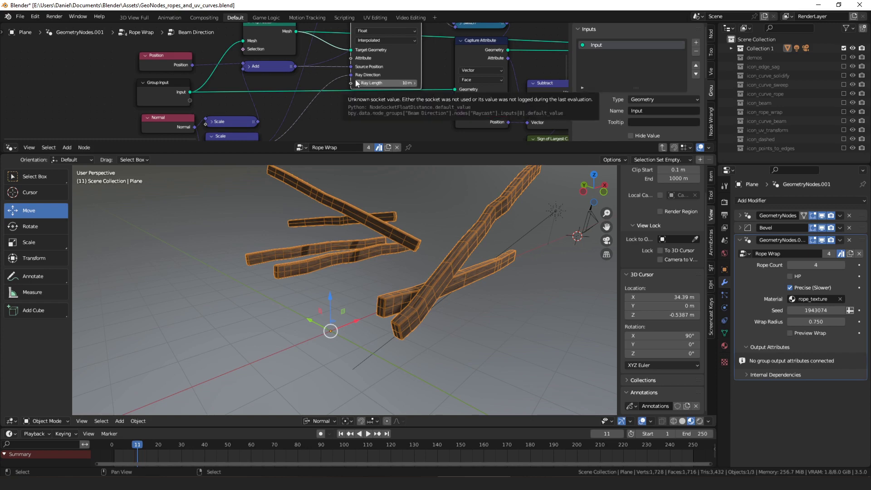
{"action": "middle_click_drag", "start_coordinate": [349, 113], "coordinate": [414, 62]}
{"action": "left_click_drag", "start_coordinate": [227, 77], "coordinate": [222, 79]}
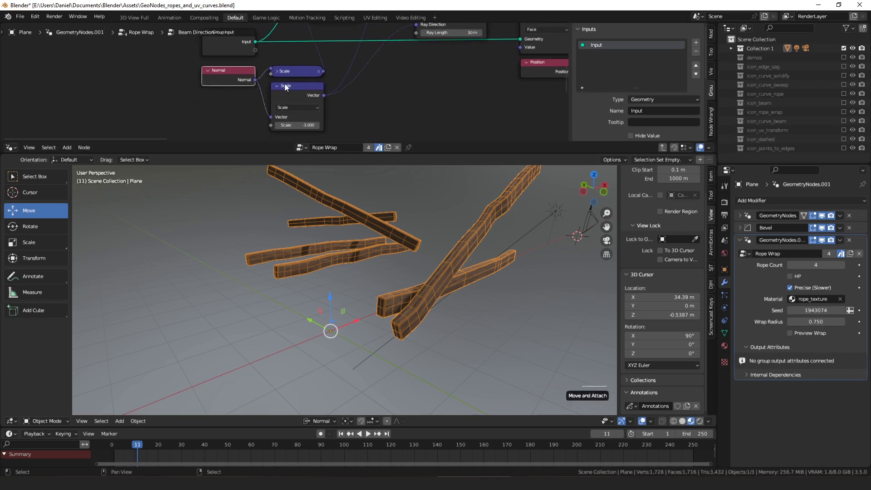
{"action": "left_click", "coordinate": [277, 86]}
{"action": "left_click", "coordinate": [277, 86]}
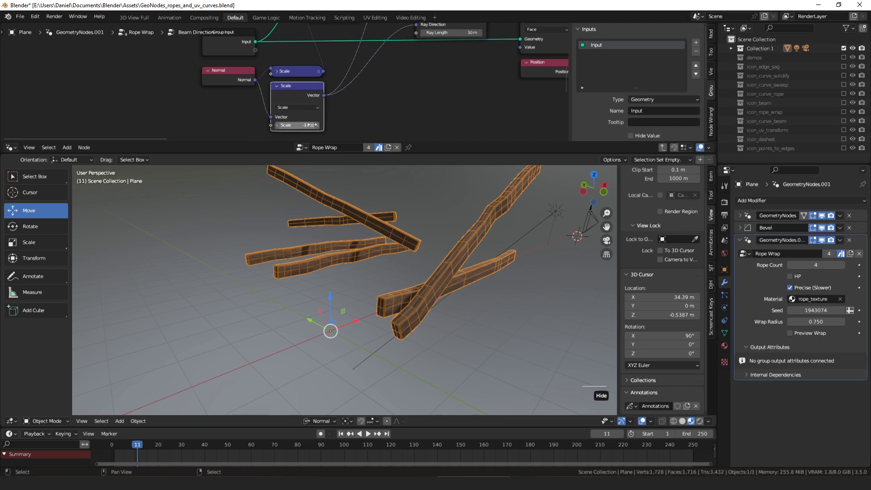
{"action": "middle_click_drag", "start_coordinate": [361, 81], "coordinate": [311, 118]}
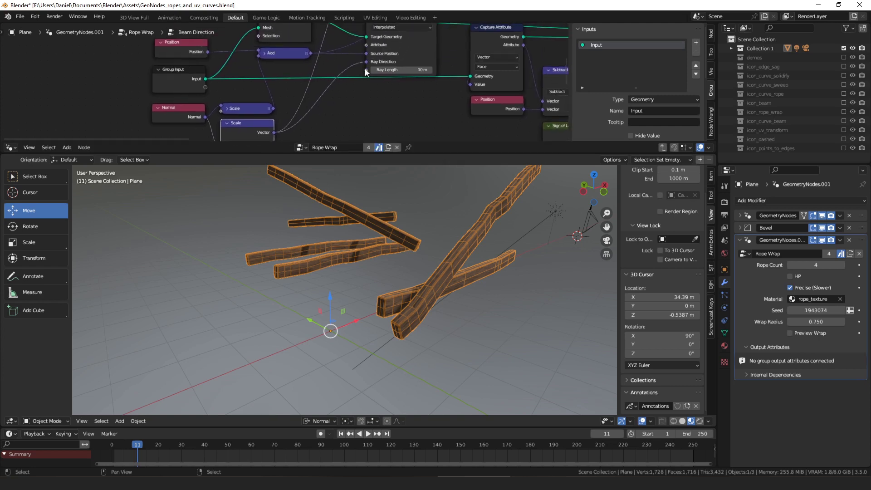
{"action": "mouse_move", "coordinate": [365, 69]}
{"action": "middle_click_drag", "start_coordinate": [249, 100], "coordinate": [261, 110]}
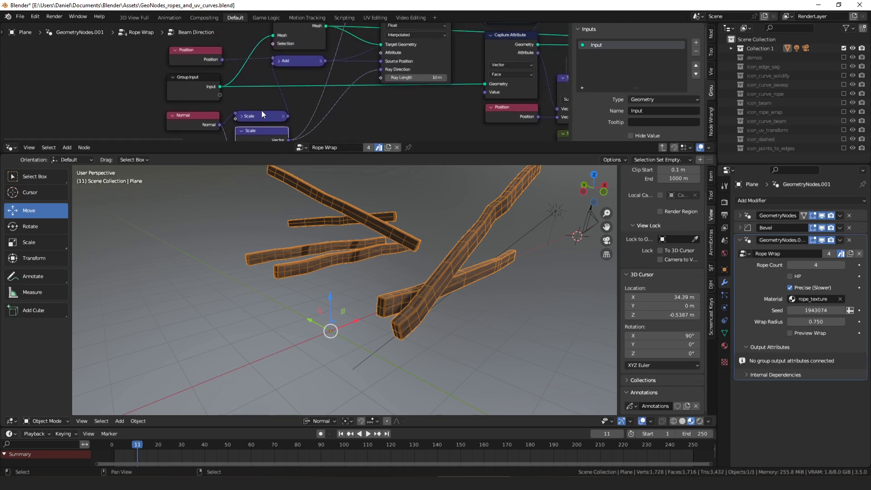
- Examine how the Position node connects through the Add node ahead of the Raycast node
{"action": "scroll", "coordinate": [252, 117], "scroll_direction": "up", "scroll_amount": 1}
{"action": "left_click_drag", "start_coordinate": [188, 55], "coordinate": [185, 53]}
{"action": "left_click_drag", "start_coordinate": [285, 59], "coordinate": [285, 61]}
{"action": "left_click_drag", "start_coordinate": [285, 61], "coordinate": [286, 61]}
{"action": "middle_click_drag", "start_coordinate": [285, 62], "coordinate": [241, 77]}
{"action": "left_click_drag", "start_coordinate": [257, 81], "coordinate": [257, 82]}
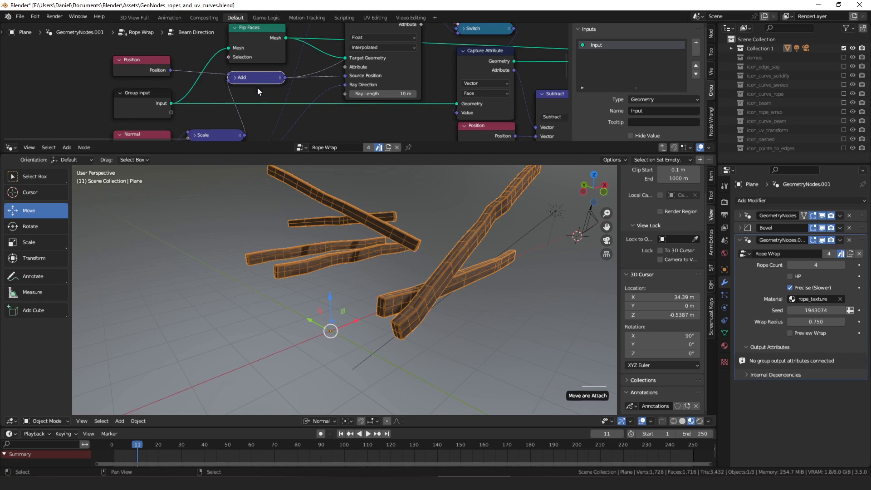
{"action": "middle_click_drag", "start_coordinate": [258, 88], "coordinate": [256, 72]}
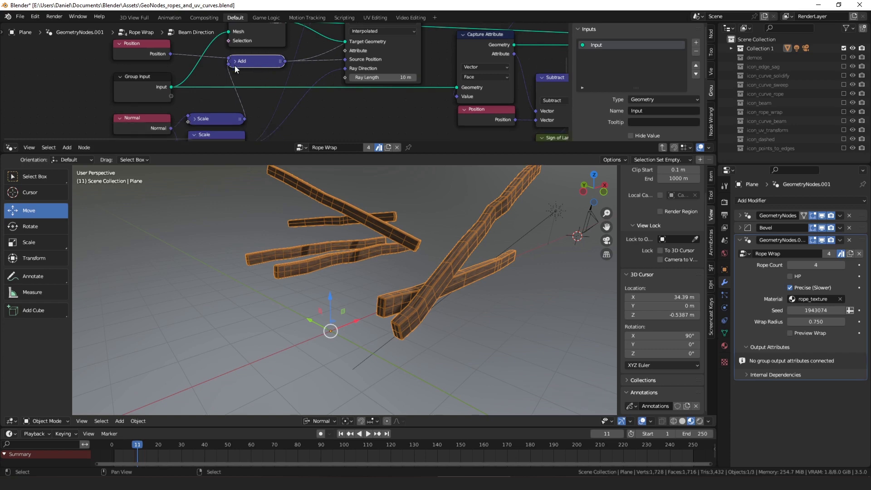
- Expand the Scale node that feeds the Add node to check its scale factor, and collapse it again
{"action": "left_click", "coordinate": [195, 119]}
{"action": "middle_click_drag", "start_coordinate": [212, 132], "coordinate": [224, 66]}
{"action": "left_click_drag", "start_coordinate": [231, 53], "coordinate": [231, 29]}
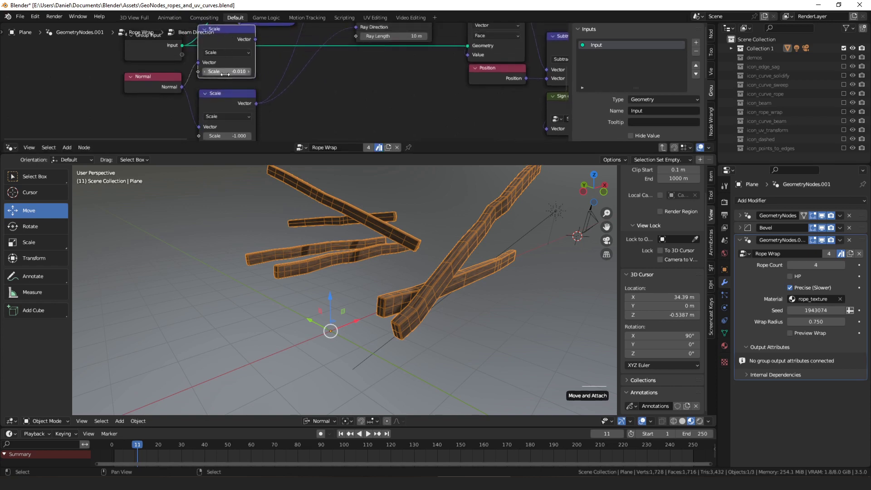
{"action": "middle_click_drag", "start_coordinate": [226, 38], "coordinate": [226, 56]}
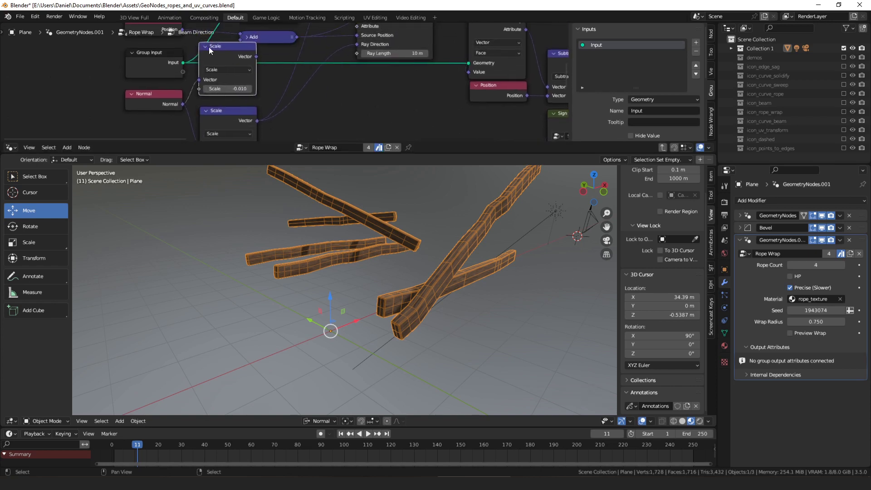
{"action": "left_click", "coordinate": [208, 47]}
{"action": "left_click_drag", "start_coordinate": [223, 48], "coordinate": [223, 95]}
{"action": "middle_click_drag", "start_coordinate": [243, 67], "coordinate": [242, 88]}
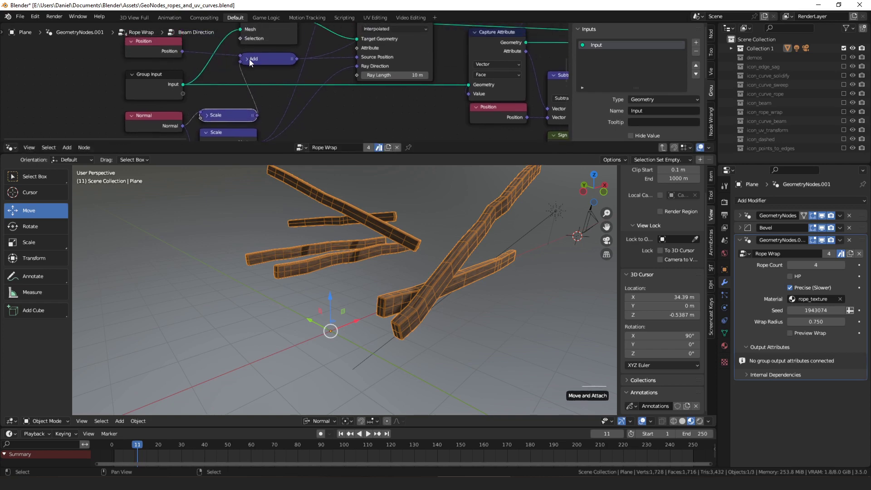
- Trace the Add node's output to the Raycast source position and follow the Scale nodes below it
{"action": "middle_click_drag", "start_coordinate": [250, 67], "coordinate": [240, 84]}
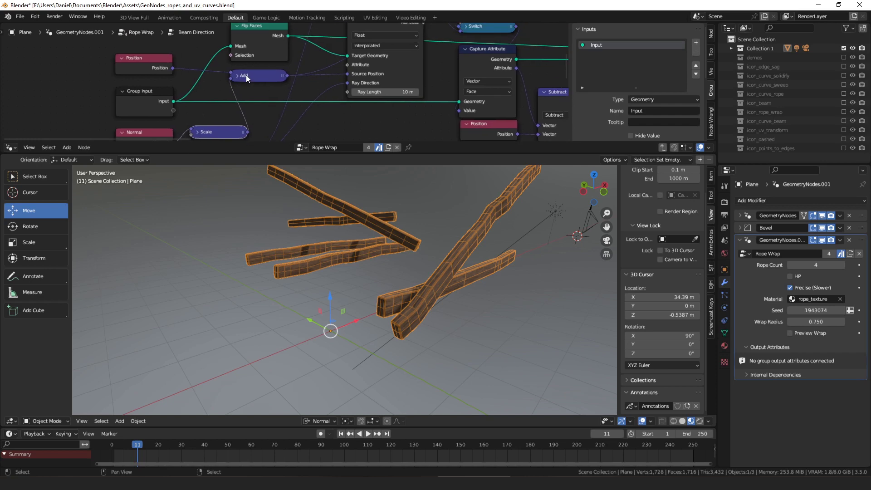
{"action": "left_click", "coordinate": [246, 74]}
{"action": "left_click_drag", "start_coordinate": [266, 79], "coordinate": [267, 78]}
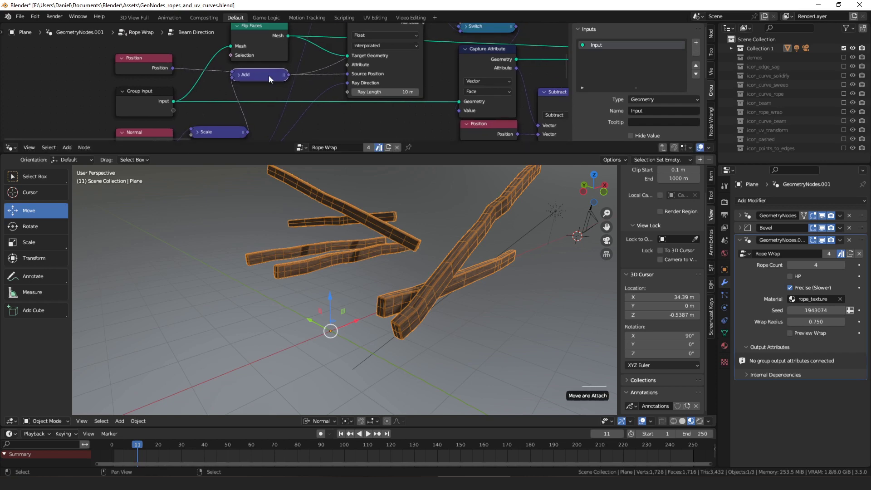
{"action": "middle_click_drag", "start_coordinate": [245, 129], "coordinate": [253, 74]}
{"action": "left_click_drag", "start_coordinate": [224, 94], "coordinate": [223, 97]}
{"action": "middle_click_drag", "start_coordinate": [272, 63], "coordinate": [187, 132]}
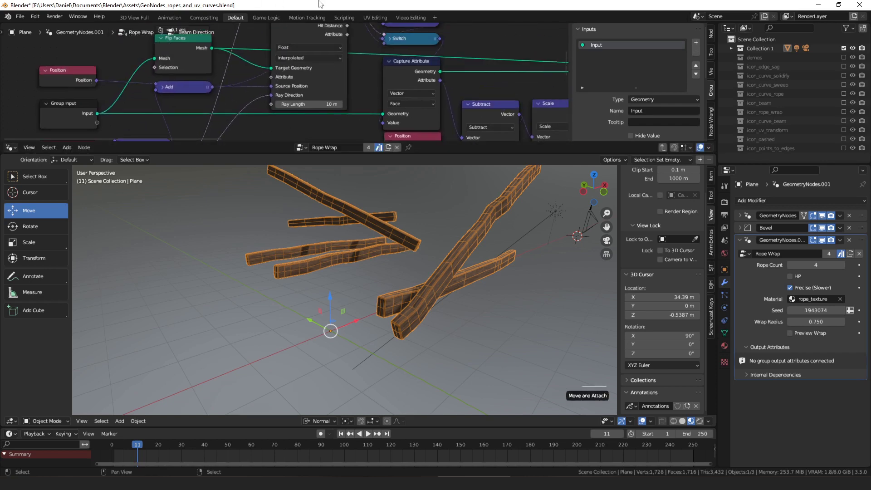
- Examine the Raycast node's hit outputs and how the Scale, Add and Switch nodes supply a fallback position
{"action": "middle_click_drag", "start_coordinate": [368, 56], "coordinate": [323, 119]}
{"action": "left_click_drag", "start_coordinate": [307, 72], "coordinate": [461, 66]}
{"action": "middle_click_drag", "start_coordinate": [395, 59], "coordinate": [392, 74]}
{"action": "left_click_drag", "start_coordinate": [371, 102], "coordinate": [369, 86]}
{"action": "mouse_move", "coordinate": [366, 95]}
{"action": "middle_mouse_down"}
{"action": "mouse_move", "coordinate": [364, 76]}
{"action": "mouse_move", "coordinate": [360, 110]}
{"action": "middle_mouse_up"}
{"action": "scroll", "coordinate": [326, 82], "scroll_direction": "down", "scroll_amount": 4}
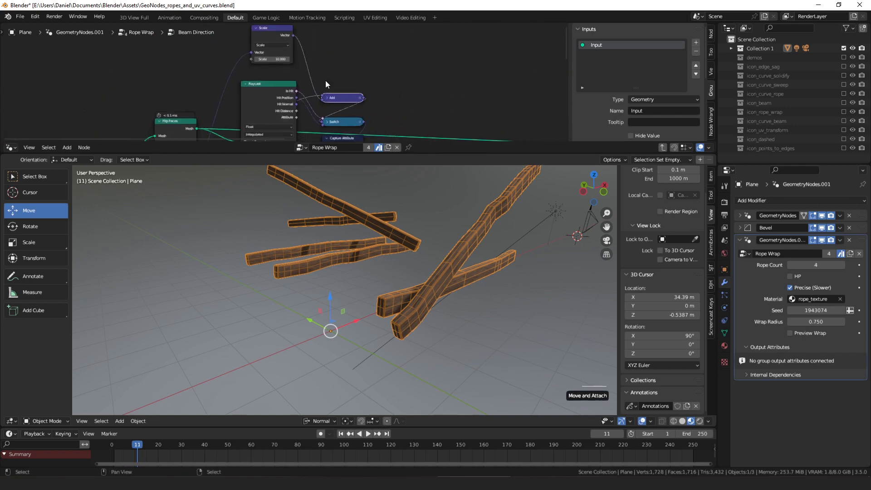
{"action": "left_click_drag", "start_coordinate": [271, 36], "coordinate": [272, 47]}
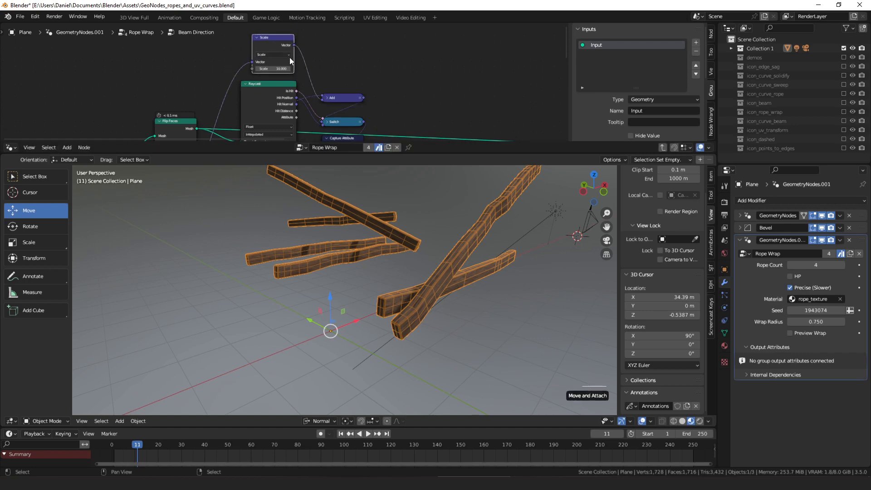
{"action": "left_click_drag", "start_coordinate": [279, 41], "coordinate": [278, 42]}
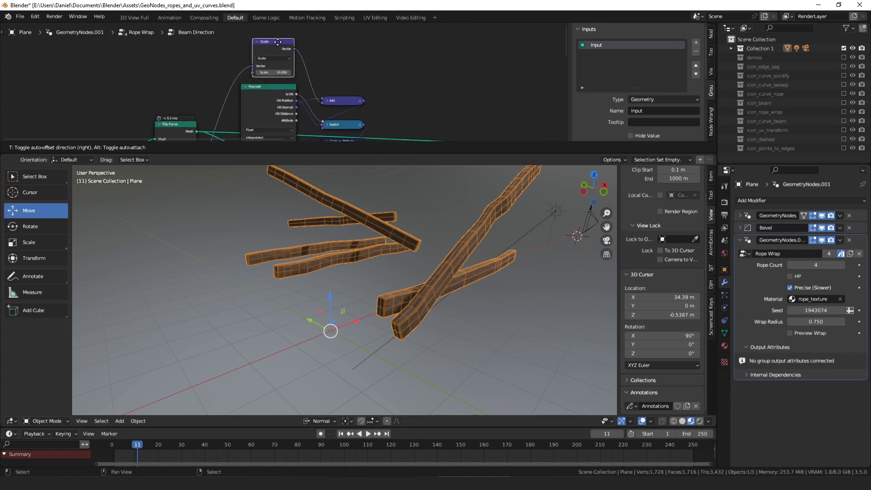
{"action": "middle_click_drag", "start_coordinate": [344, 111], "coordinate": [317, 77]}
{"action": "left_click_drag", "start_coordinate": [312, 70], "coordinate": [313, 82]}
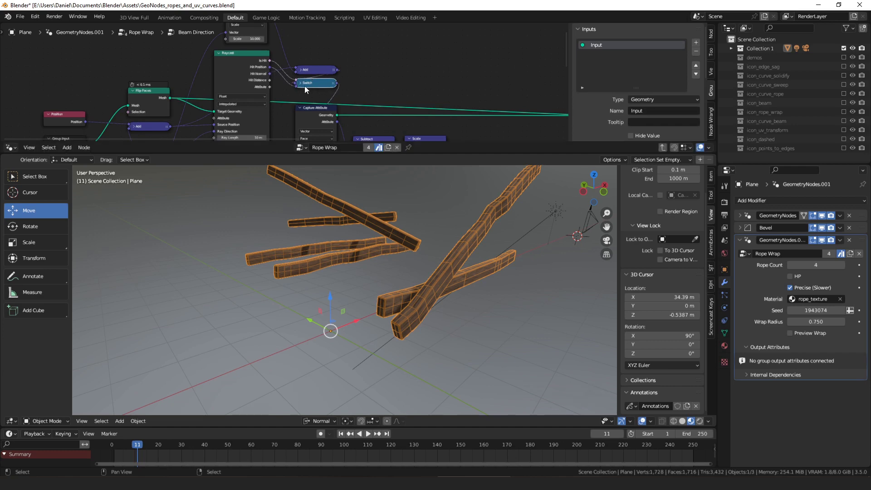
{"action": "middle_click_drag", "start_coordinate": [304, 85], "coordinate": [303, 35]}
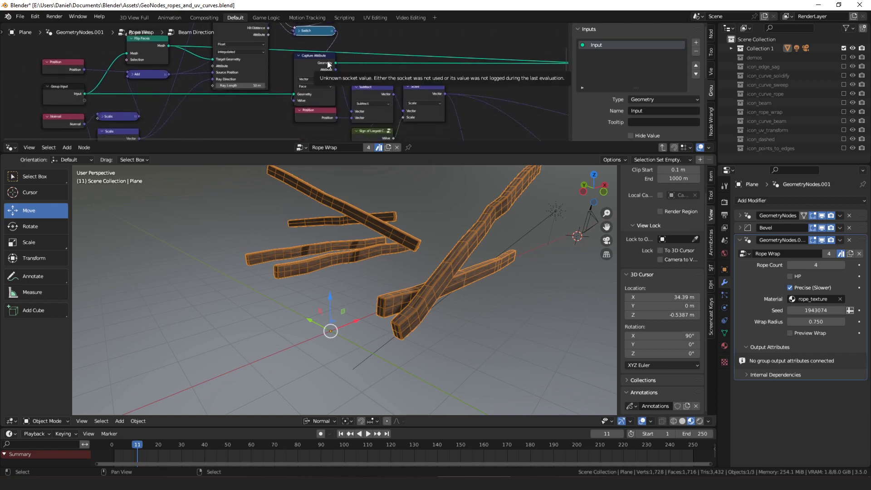
- Examine the Capture Attribute node, its vector type and face domain, and its incoming geometry and value
{"action": "middle_click_drag", "start_coordinate": [316, 63], "coordinate": [312, 77]}
{"action": "left_click_drag", "start_coordinate": [311, 77], "coordinate": [312, 74]}
{"action": "middle_click_drag", "start_coordinate": [311, 74], "coordinate": [301, 43]}
{"action": "left_click_drag", "start_coordinate": [300, 94], "coordinate": [300, 98]}
{"action": "middle_click_drag", "start_coordinate": [303, 47], "coordinate": [291, 69]}
{"action": "left_click_drag", "start_coordinate": [284, 59], "coordinate": [283, 64]}
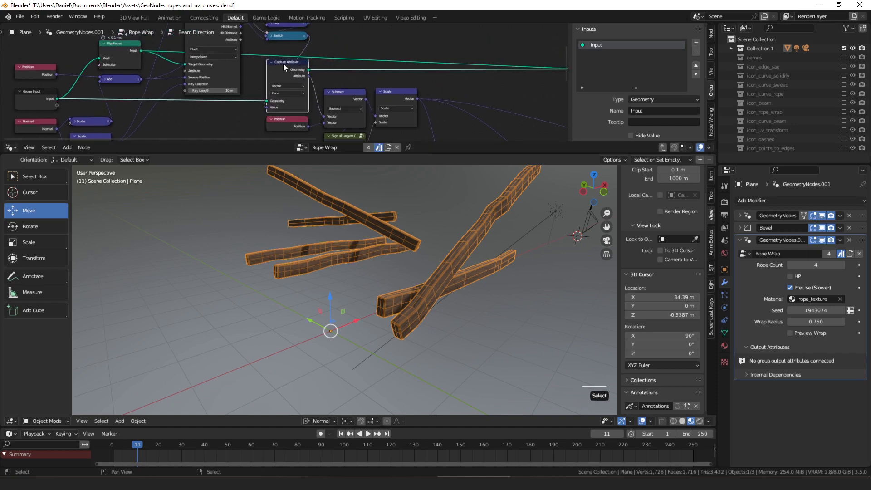
{"action": "scroll", "coordinate": [415, 252], "scroll_direction": "up", "scroll_amount": 3}
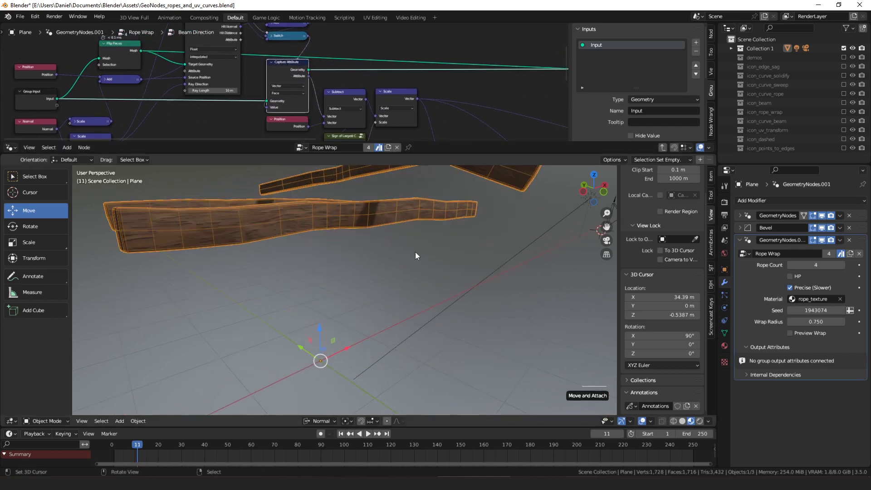
{"action": "left_click_drag", "start_coordinate": [282, 73], "coordinate": [282, 72]}
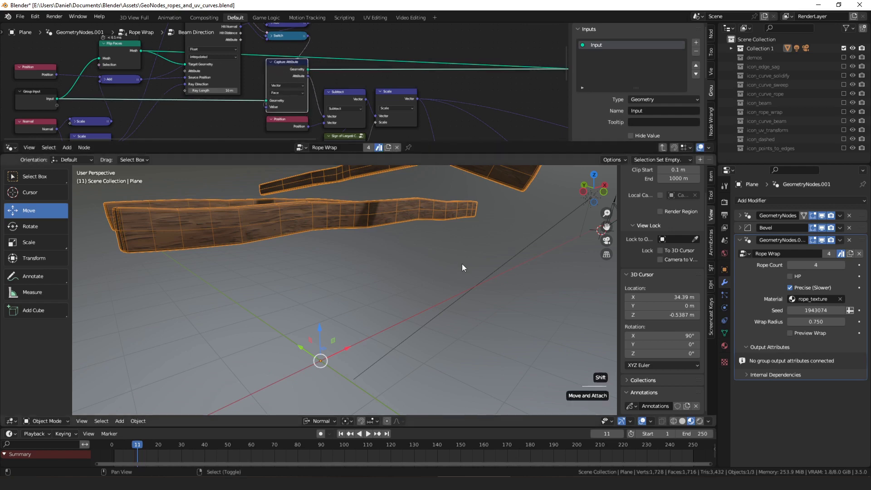
- Draw two annotation arrows pointing in opposite directions away from the side faces of the front beam
{"action": "scroll", "coordinate": [462, 264], "scroll_direction": "down", "scroll_amount": 3}
{"action": "middle_click_drag", "start_coordinate": [463, 265], "coordinate": [427, 248], "text": "shift"}
{"action": "scroll", "coordinate": [419, 250], "scroll_direction": "down", "scroll_amount": 5}
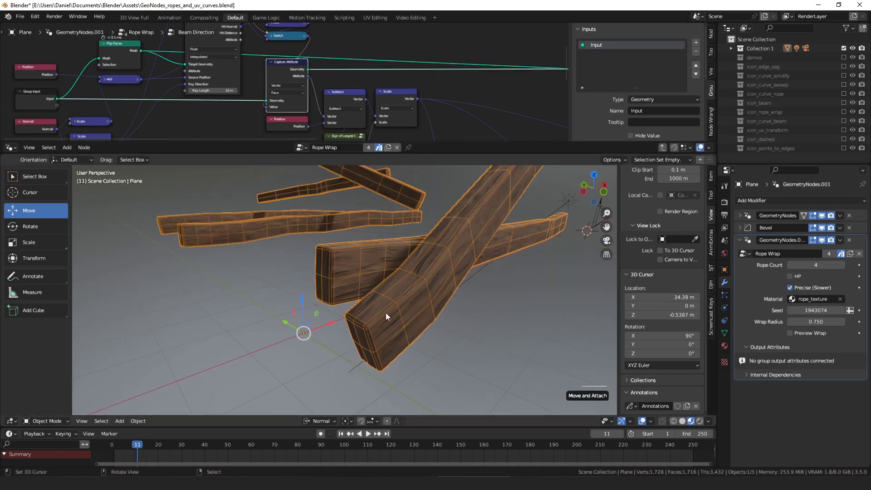
{"action": "mouse_move", "coordinate": [390, 326]}
{"action": "middle_mouse_down"}
{"action": "mouse_move", "coordinate": [381, 318]}
{"action": "mouse_move", "coordinate": [388, 319]}
{"action": "middle_mouse_up"}
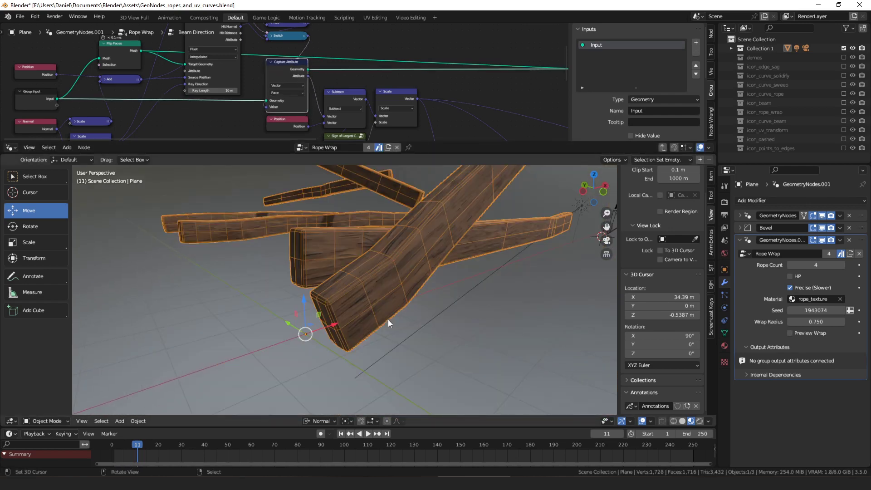
{"action": "key", "text": "d"}
{"action": "left_click_drag", "start_coordinate": [352, 308], "coordinate": [387, 330]}
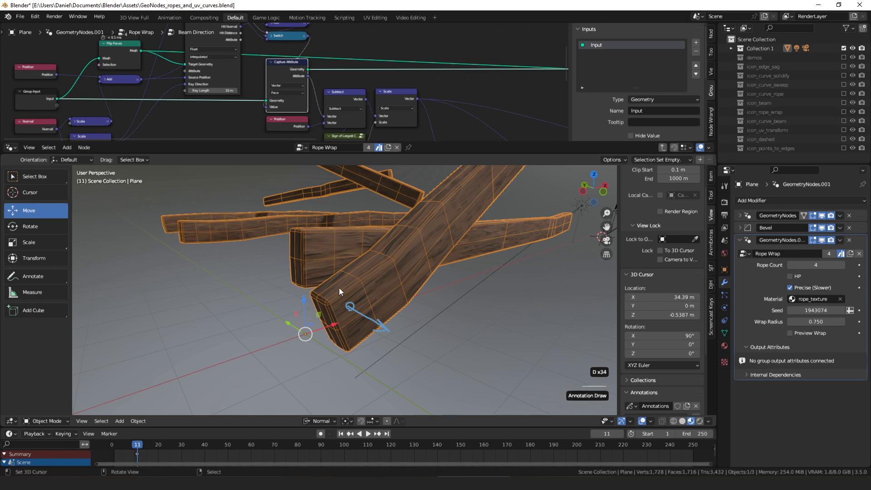
{"action": "mouse_move", "coordinate": [343, 292]}
{"action": "left_mouse_down"}
{"action": "mouse_move", "coordinate": [334, 274]}
{"action": "mouse_move", "coordinate": [323, 284]}
{"action": "left_mouse_up"}
- Circle a spot on the front beam's side face and draw an annotation arrow along the beam's length
{"action": "middle_click_drag", "start_coordinate": [329, 292], "coordinate": [593, 323]}
{"action": "left_click", "coordinate": [587, 324]}
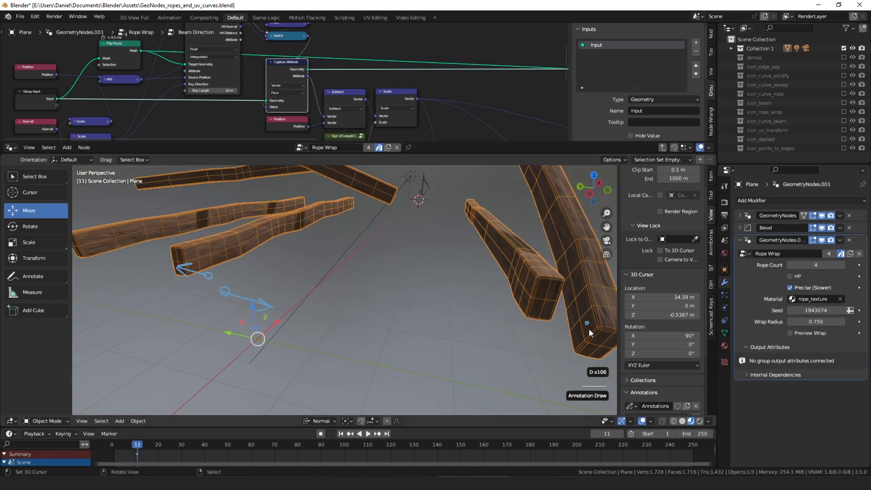
{"action": "middle_click_drag", "start_coordinate": [587, 323], "coordinate": [424, 325]}
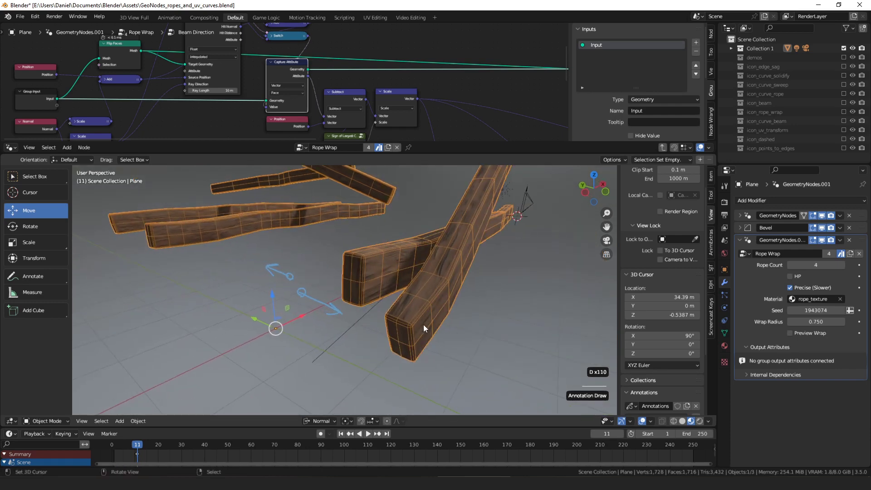
{"action": "left_click_drag", "start_coordinate": [425, 320], "coordinate": [425, 324]}
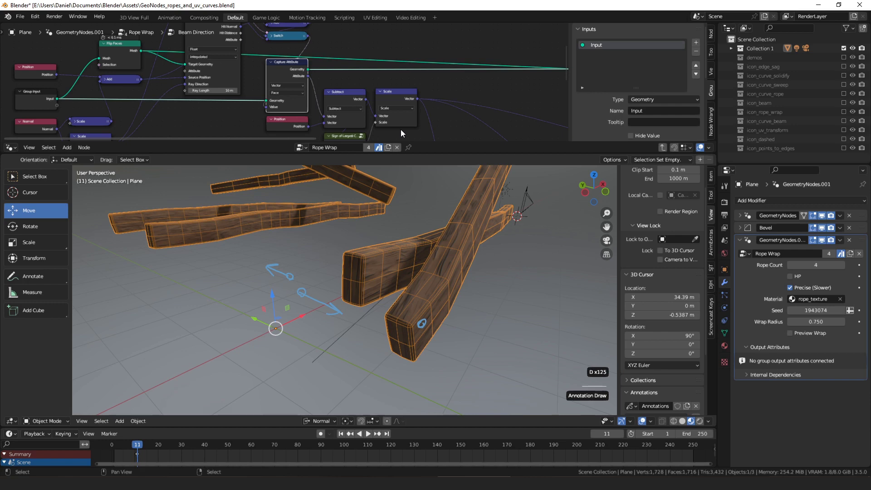
{"action": "key", "text": "d"}
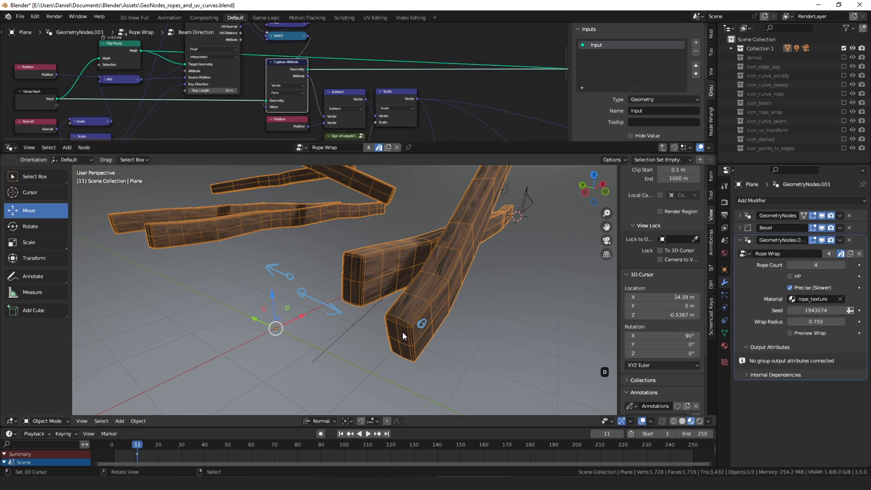
{"action": "mouse_move", "coordinate": [403, 336]}
{"action": "left_mouse_down"}
{"action": "mouse_move", "coordinate": [473, 241]}
{"action": "mouse_move", "coordinate": [471, 231]}
{"action": "mouse_move", "coordinate": [481, 236]}
{"action": "left_mouse_up"}
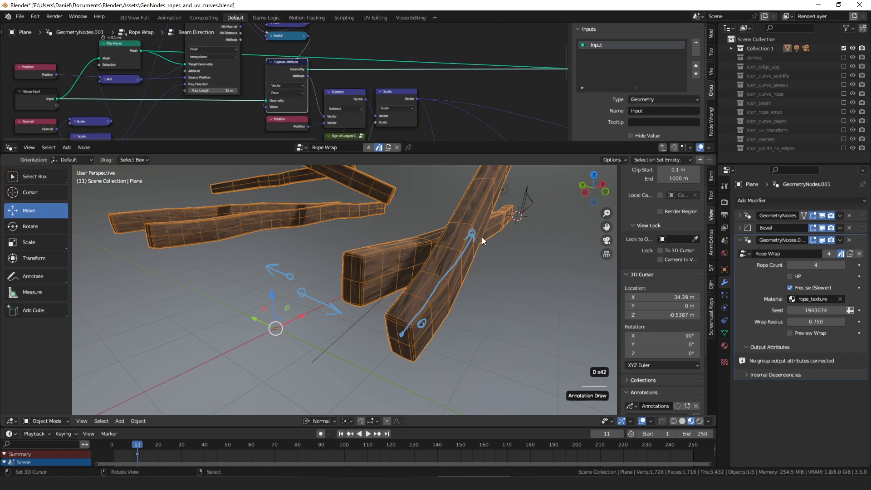
{"action": "mouse_move", "coordinate": [420, 320]}
{"action": "left_mouse_down"}
{"action": "mouse_move", "coordinate": [400, 306]}
{"action": "mouse_move", "coordinate": [413, 300]}
{"action": "left_mouse_up"}
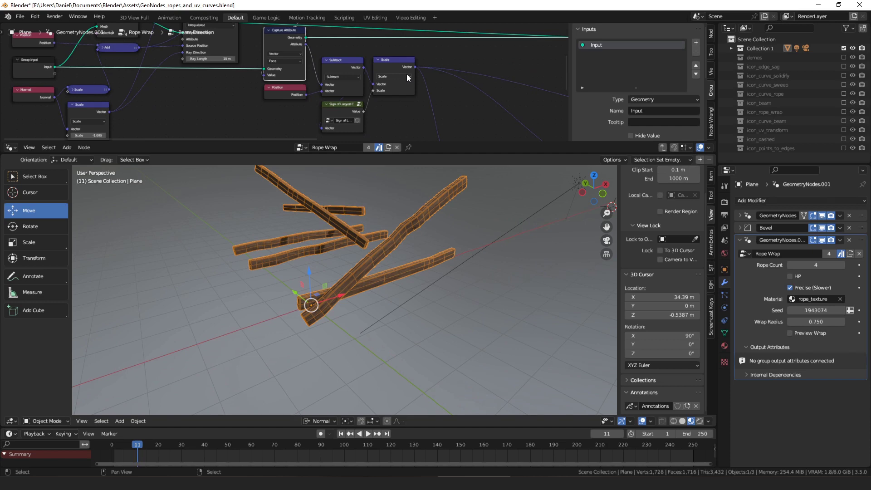
- Examine the Subtract node with its Capture Attribute and Position inputs, and its links to the Scale and Sign of Largest nodes
{"action": "middle_click_drag", "start_coordinate": [410, 76], "coordinate": [313, 117]}
{"action": "scroll", "coordinate": [363, 76], "scroll_direction": "up", "scroll_amount": 2}
{"action": "scroll", "coordinate": [363, 75], "scroll_direction": "down", "scroll_amount": 1}
{"action": "left_click", "coordinate": [236, 56]}
{"action": "middle_click_drag", "start_coordinate": [236, 56], "coordinate": [271, 69]}
{"action": "left_click_drag", "start_coordinate": [271, 69], "coordinate": [272, 69]}
{"action": "middle_click_drag", "start_coordinate": [317, 80], "coordinate": [263, 42]}
{"action": "left_click_drag", "start_coordinate": [274, 108], "coordinate": [273, 107]}
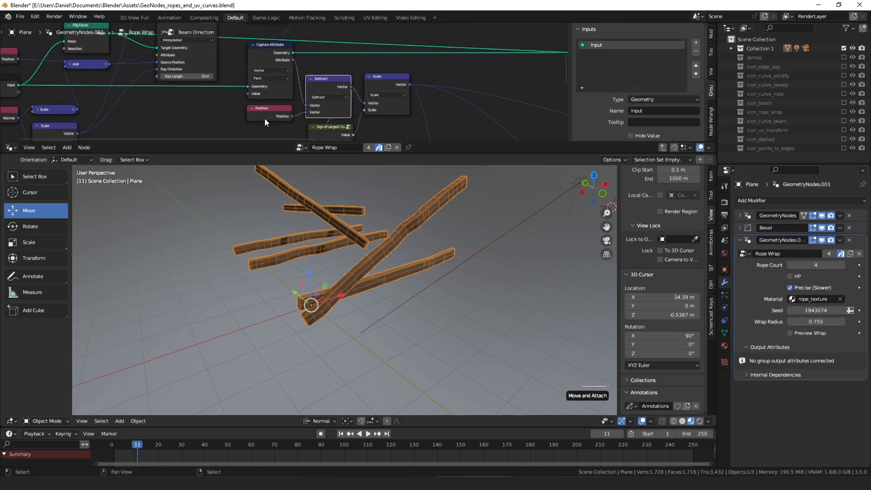
{"action": "left_click_drag", "start_coordinate": [263, 116], "coordinate": [281, 99]}
{"action": "left_click", "coordinate": [326, 83]}
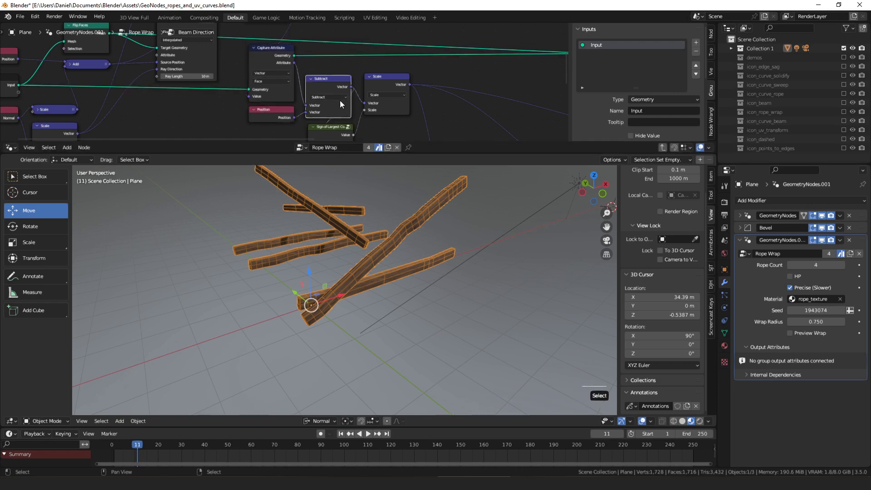
{"action": "middle_click_drag", "start_coordinate": [339, 100], "coordinate": [314, 72]}
{"action": "left_click_drag", "start_coordinate": [309, 55], "coordinate": [308, 56]}
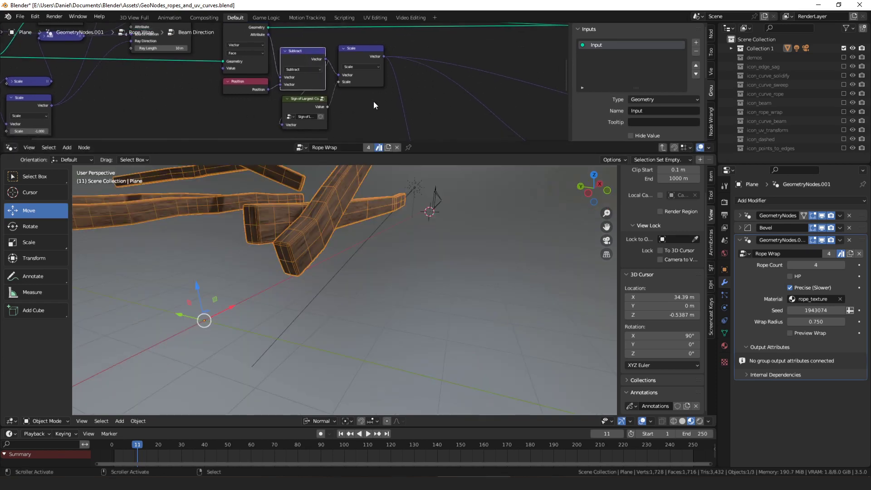
- Mark the end faces of the beams with freehand annotations and undo the last mark
{"action": "middle_click_drag", "start_coordinate": [340, 223], "coordinate": [339, 269]}
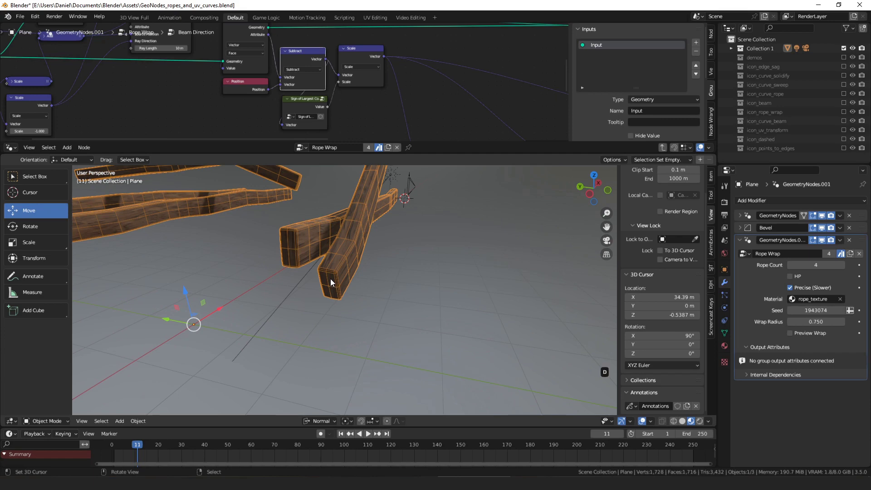
{"action": "mouse_move", "coordinate": [331, 279]}
{"action": "left_mouse_down"}
{"action": "mouse_move", "coordinate": [335, 292]}
{"action": "mouse_move", "coordinate": [328, 287]}
{"action": "mouse_move", "coordinate": [334, 278]}
{"action": "left_mouse_up"}
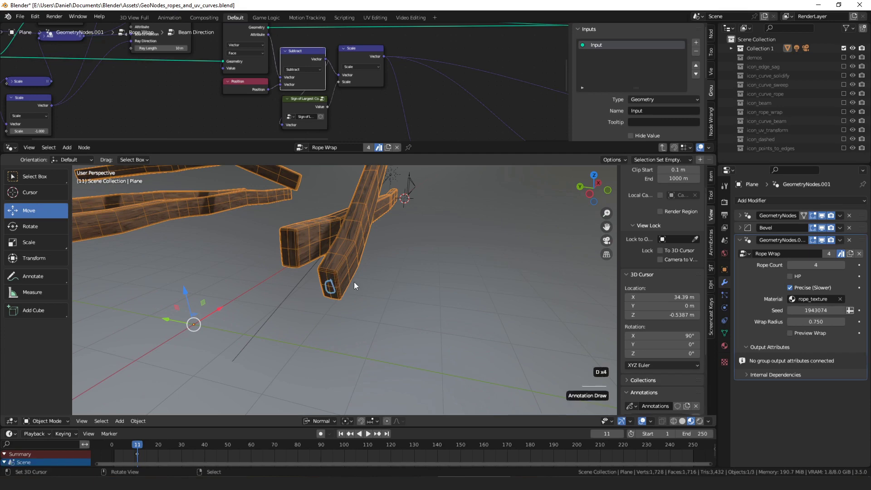
{"action": "scroll", "coordinate": [354, 282], "scroll_direction": "down", "scroll_amount": 3}
{"action": "middle_click_drag", "start_coordinate": [383, 274], "coordinate": [333, 235]}
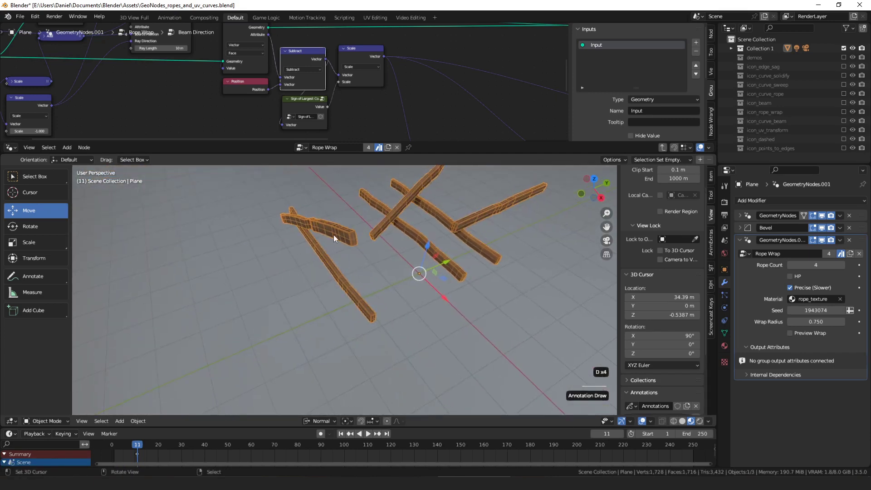
{"action": "scroll", "coordinate": [363, 209], "scroll_direction": "up", "scroll_amount": 3}
{"action": "middle_click_drag", "start_coordinate": [369, 204], "coordinate": [339, 243], "text": "shift"}
{"action": "mouse_move", "coordinate": [303, 232]}
{"action": "left_mouse_down"}
{"action": "mouse_move", "coordinate": [313, 222]}
{"action": "mouse_move", "coordinate": [306, 238]}
{"action": "left_mouse_up"}
{"action": "key", "text": "ctrl+z"}
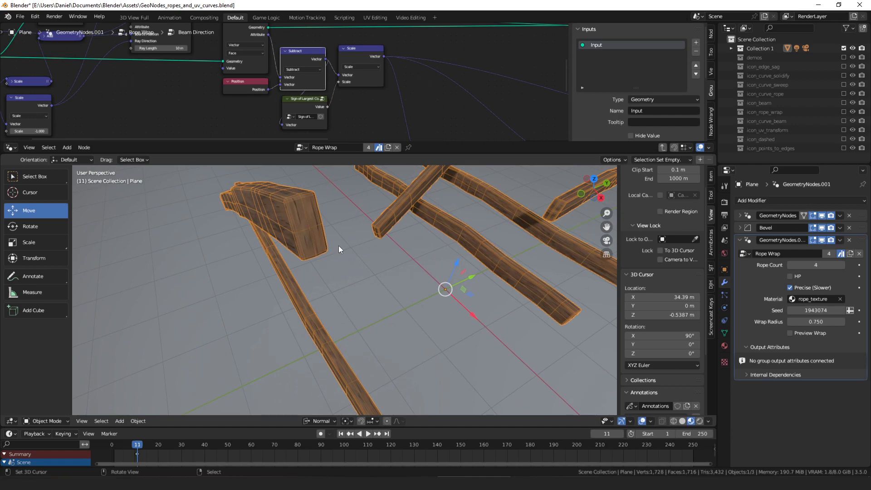
- Draw two annotation arrows along the long tilted beam, one pointing down it and one pointing up it
{"action": "scroll", "coordinate": [326, 223], "scroll_direction": "down", "scroll_amount": 4}
{"action": "mouse_move", "coordinate": [344, 231]}
{"action": "middle_mouse_down"}
{"action": "mouse_move", "coordinate": [427, 212]}
{"action": "mouse_move", "coordinate": [426, 224]}
{"action": "mouse_move", "coordinate": [421, 219]}
{"action": "middle_mouse_up"}
{"action": "mouse_move", "coordinate": [419, 212]}
{"action": "left_mouse_down"}
{"action": "mouse_move", "coordinate": [321, 255]}
{"action": "mouse_move", "coordinate": [354, 257]}
{"action": "left_mouse_up"}
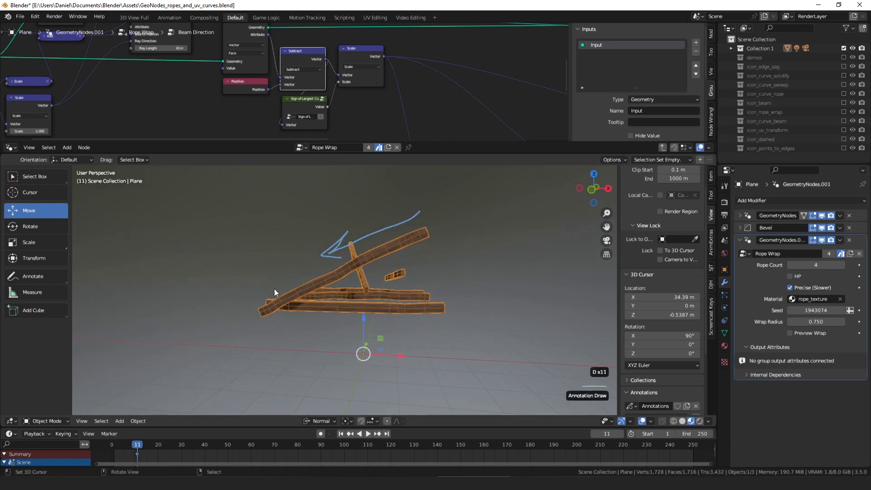
{"action": "mouse_move", "coordinate": [253, 293]}
{"action": "left_mouse_down"}
{"action": "mouse_move", "coordinate": [326, 234]}
{"action": "mouse_move", "coordinate": [307, 235]}
{"action": "left_mouse_up"}
{"action": "key", "text": "d"}
- Remove the annotation layer to clear the arrows from the viewport
{"action": "scroll", "coordinate": [679, 303], "scroll_direction": "down", "scroll_amount": 1}
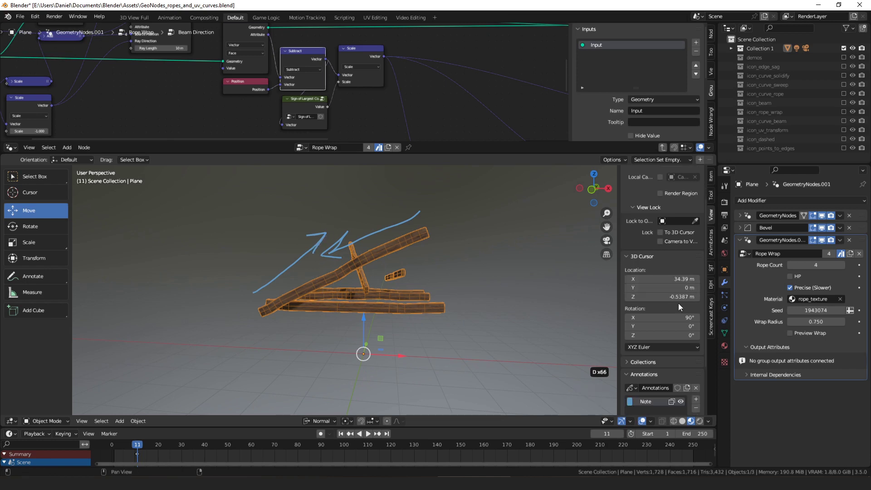
{"action": "left_click", "coordinate": [713, 286]}
{"action": "left_click", "coordinate": [712, 215]}
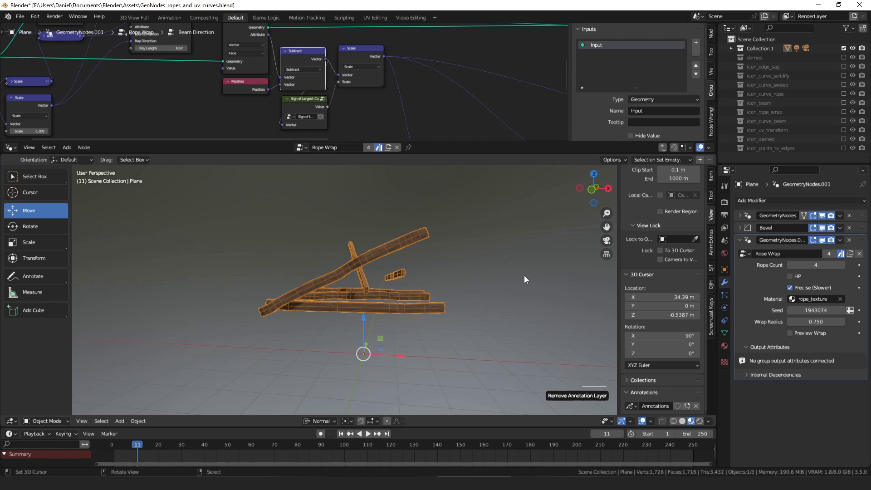
- Open the Sign of Largest Component group and examine its chain of Separate XYZ, Larger Value and Sign nodes
{"action": "middle_click_drag", "start_coordinate": [333, 70], "coordinate": [340, 59]}
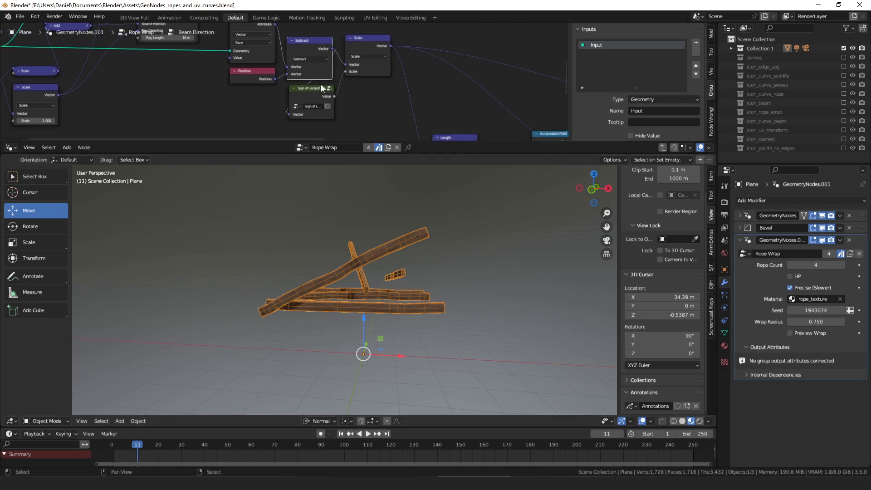
{"action": "left_click_drag", "start_coordinate": [315, 93], "coordinate": [312, 99]}
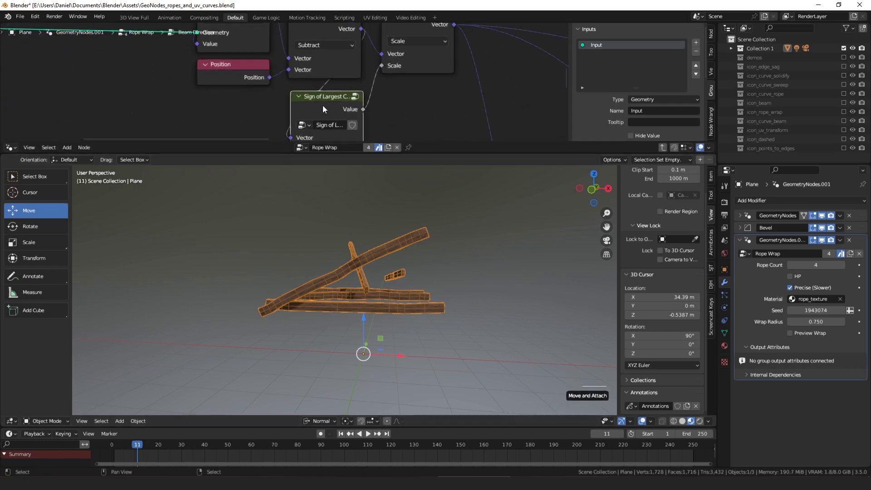
{"action": "key", "text": "Tab"}
{"action": "middle_click_drag", "start_coordinate": [296, 91], "coordinate": [307, 70]}
{"action": "scroll", "coordinate": [306, 70], "scroll_direction": "down", "scroll_amount": 4}
{"action": "left_click_drag", "start_coordinate": [196, 88], "coordinate": [195, 95]}
{"action": "middle_click_drag", "start_coordinate": [287, 64], "coordinate": [288, 77]}
{"action": "left_click", "coordinate": [359, 58]}
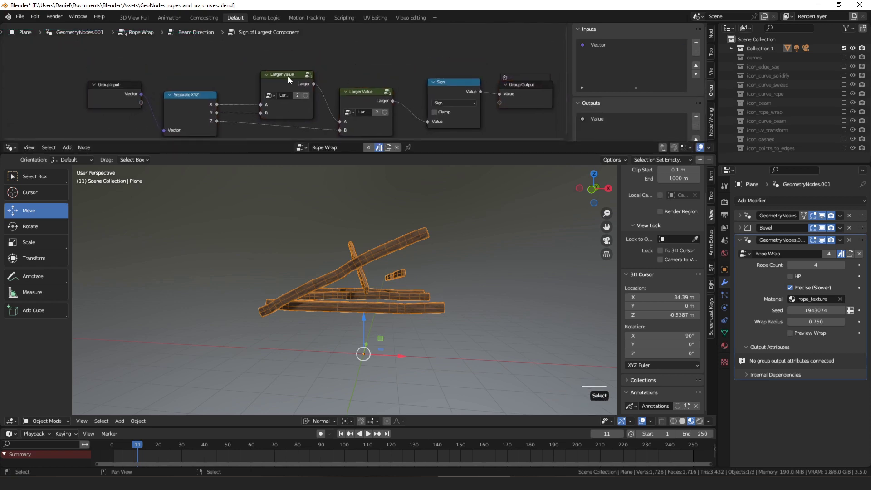
- Move the first Larger Value node up for clarity, then inspect the inside of its group and return to Sign of Largest Component
{"action": "left_click_drag", "start_coordinate": [286, 76], "coordinate": [279, 54]}
{"action": "left_click_drag", "start_coordinate": [196, 98], "coordinate": [196, 95]}
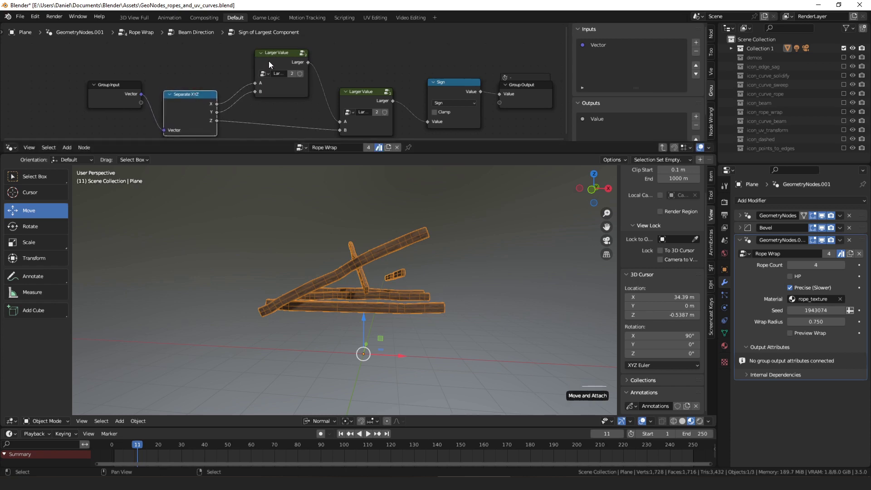
{"action": "left_click", "coordinate": [269, 61]}
{"action": "key", "text": "Tab"}
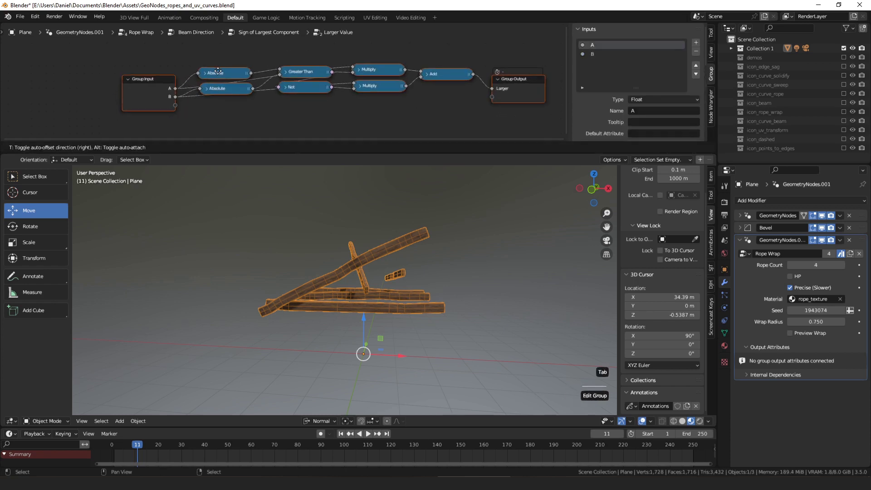
{"action": "key", "text": "Tab"}
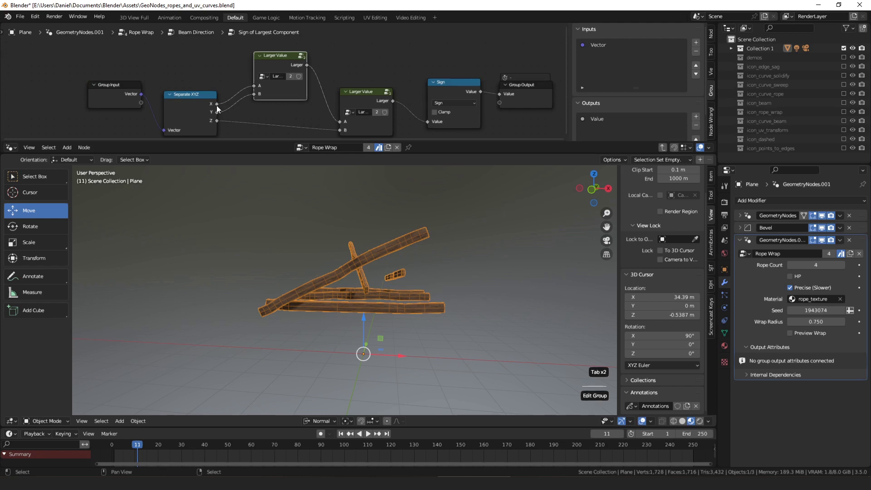
- Trace the X, Y and Z comparison through both Larger Value nodes and the Sign node to the Group Output
{"action": "left_click_drag", "start_coordinate": [279, 59], "coordinate": [268, 59]}
{"action": "middle_click_drag", "start_coordinate": [295, 100], "coordinate": [263, 78]}
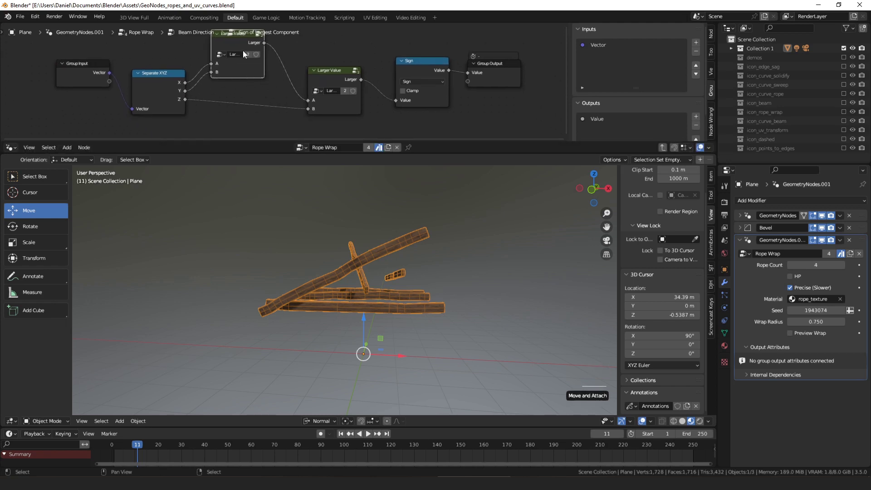
{"action": "left_click_drag", "start_coordinate": [244, 49], "coordinate": [242, 51]}
{"action": "left_click_drag", "start_coordinate": [327, 77], "coordinate": [319, 71]}
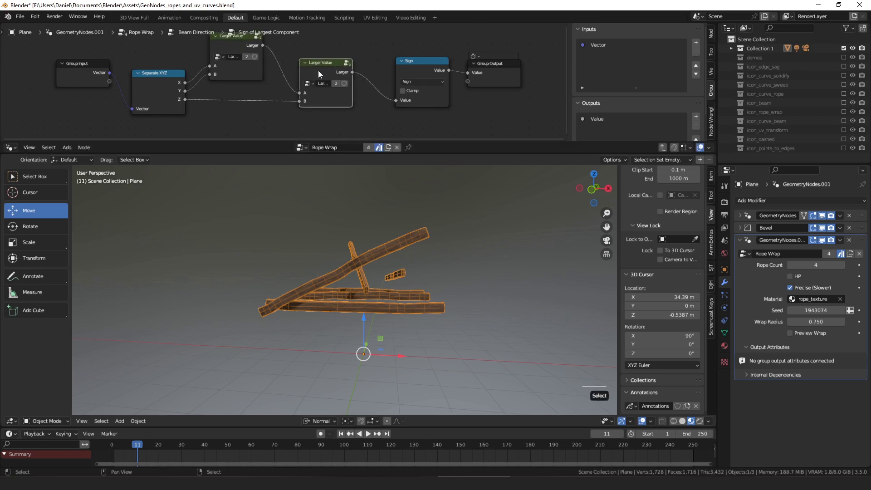
{"action": "middle_click_drag", "start_coordinate": [411, 72], "coordinate": [340, 85]}
{"action": "left_click_drag", "start_coordinate": [346, 81], "coordinate": [333, 83]}
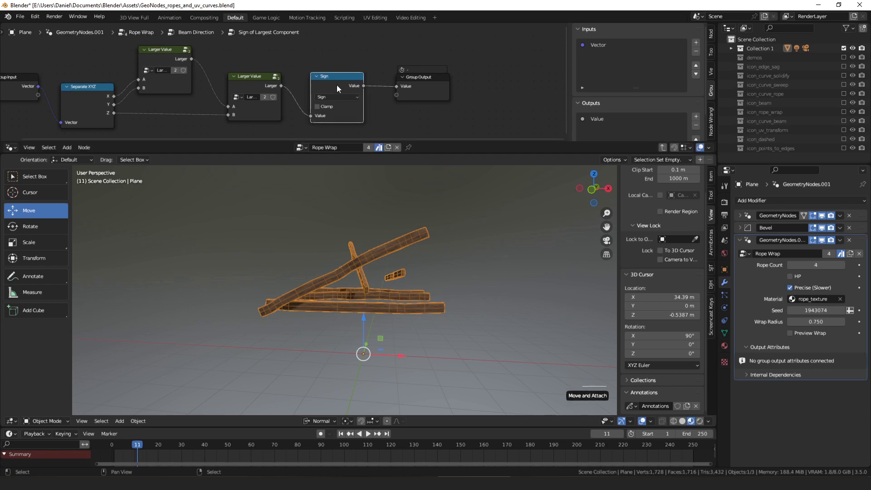
{"action": "left_click_drag", "start_coordinate": [418, 94], "coordinate": [421, 93]}
- Return to the Beam Direction group and examine the Scale node fed by Subtract and Sign of Largest Component
{"action": "key", "text": "Tab"}
{"action": "left_click_drag", "start_coordinate": [315, 98], "coordinate": [315, 97]}
{"action": "middle_click_drag", "start_coordinate": [373, 74], "coordinate": [336, 86]}
{"action": "left_click_drag", "start_coordinate": [347, 78], "coordinate": [346, 81]}
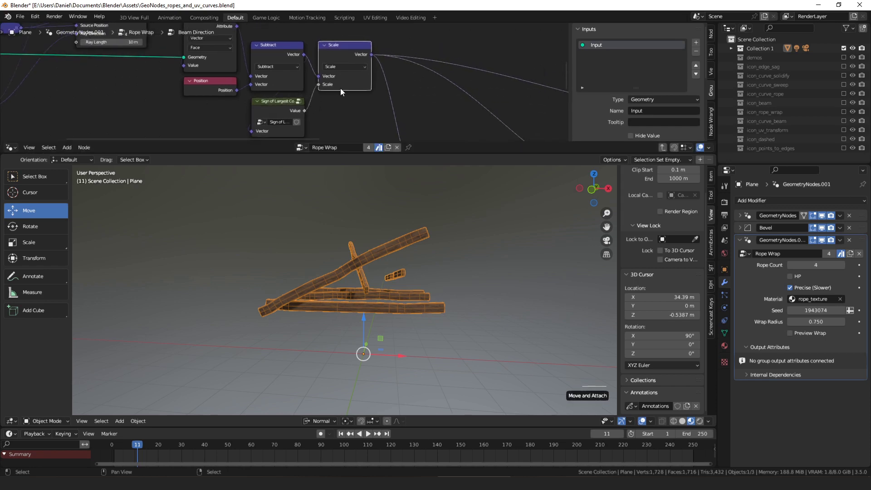
{"action": "left_click_drag", "start_coordinate": [305, 111], "coordinate": [337, 101]}
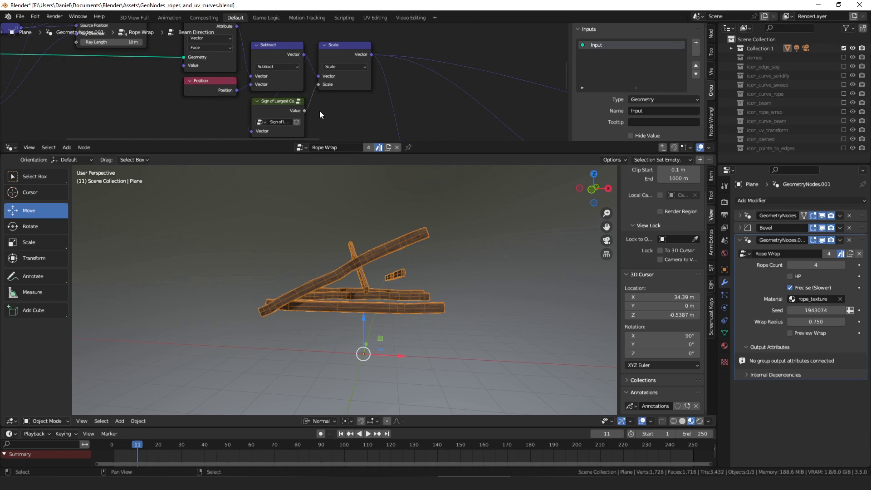
{"action": "scroll", "coordinate": [320, 111], "scroll_direction": "down", "scroll_amount": 3}
- Draw a diagonal annotation arrow beside the beams from a high viewing angle, then undo it
{"action": "middle_click_drag", "start_coordinate": [434, 215], "coordinate": [440, 290]}
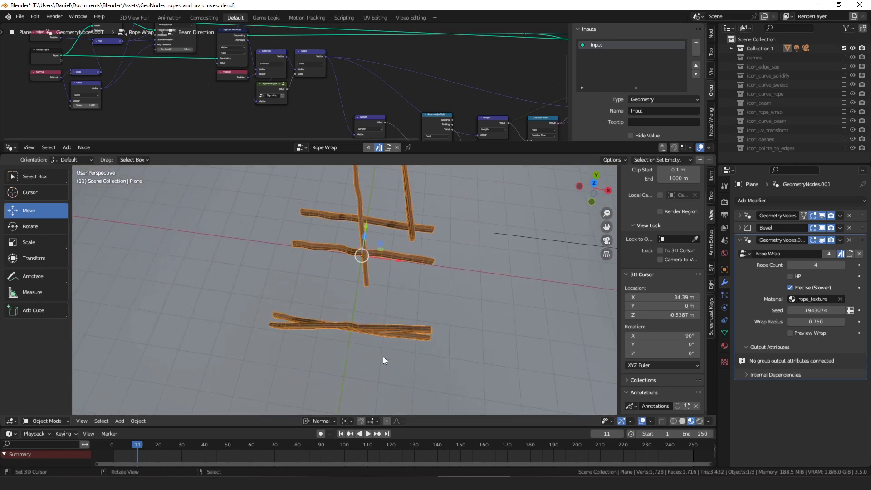
{"action": "mouse_move", "coordinate": [377, 384]}
{"action": "left_mouse_down"}
{"action": "mouse_move", "coordinate": [505, 278]}
{"action": "mouse_move", "coordinate": [503, 293]}
{"action": "mouse_move", "coordinate": [486, 280]}
{"action": "left_mouse_up"}
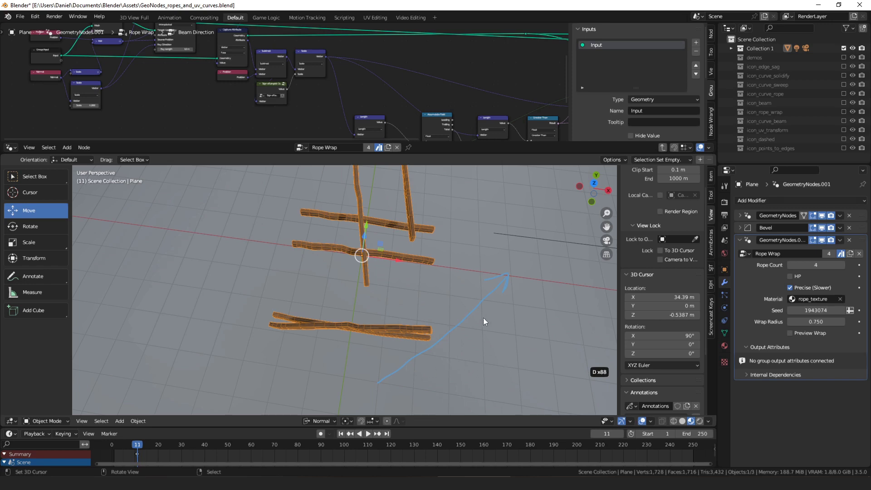
{"action": "key", "text": "ctrl+z"}
{"action": "middle_click_drag", "start_coordinate": [480, 307], "coordinate": [474, 238]}
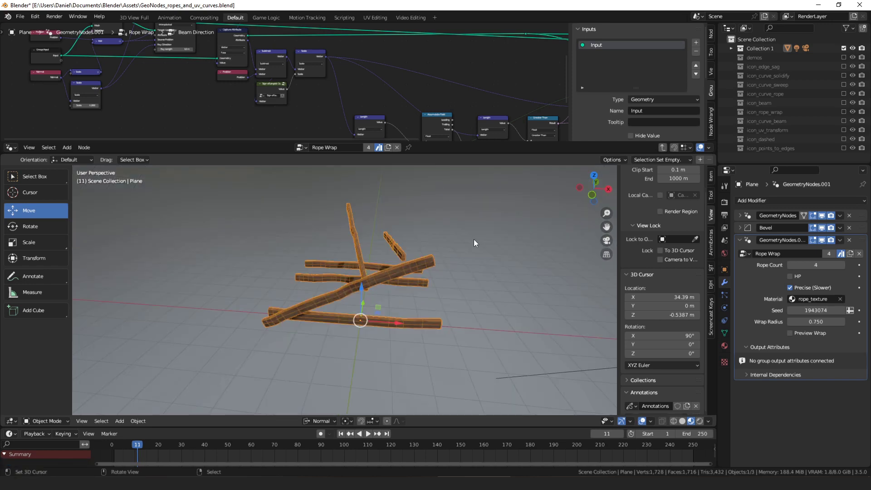
- Examine how the Length and Mesh Island nodes feed the Value and Group ID inputs of the float Accumulate Field node
{"action": "scroll", "coordinate": [363, 115], "scroll_direction": "up", "scroll_amount": 3}
{"action": "middle_click_drag", "start_coordinate": [364, 115], "coordinate": [306, 78]}
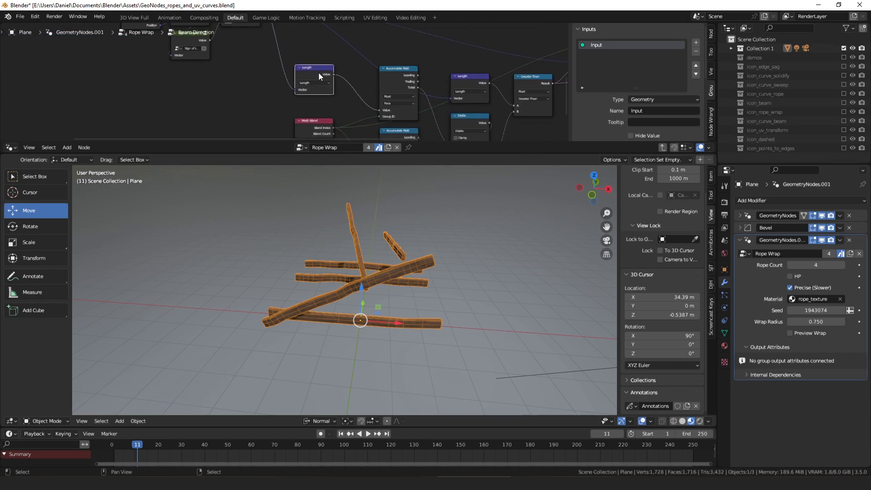
{"action": "left_click_drag", "start_coordinate": [317, 70], "coordinate": [316, 69]}
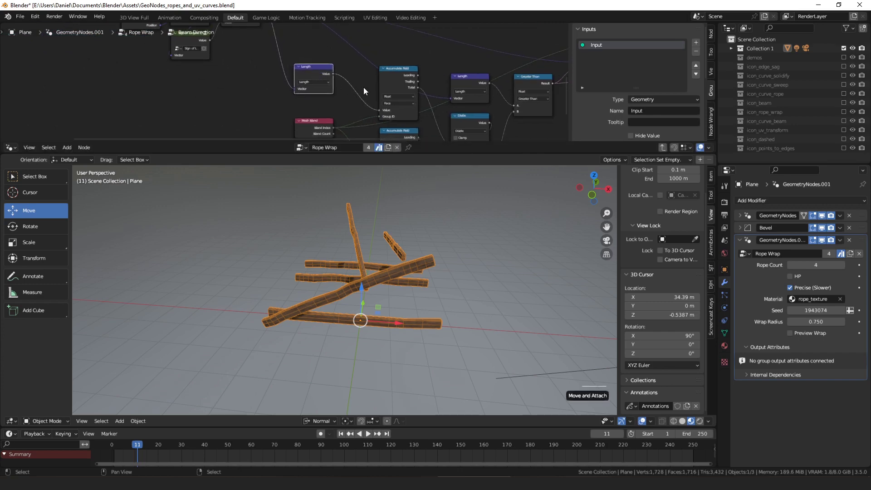
{"action": "middle_click_drag", "start_coordinate": [373, 103], "coordinate": [357, 83]}
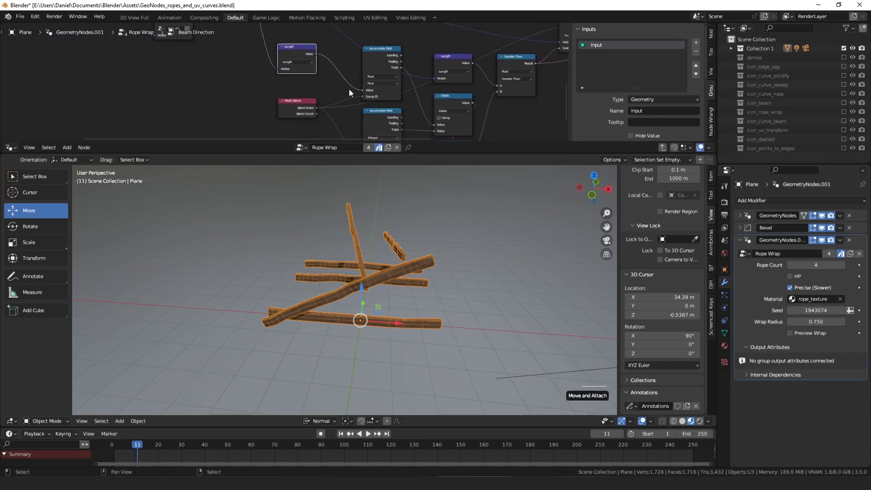
{"action": "middle_click_drag", "start_coordinate": [376, 55], "coordinate": [355, 54]}
{"action": "left_click_drag", "start_coordinate": [355, 54], "coordinate": [353, 55]}
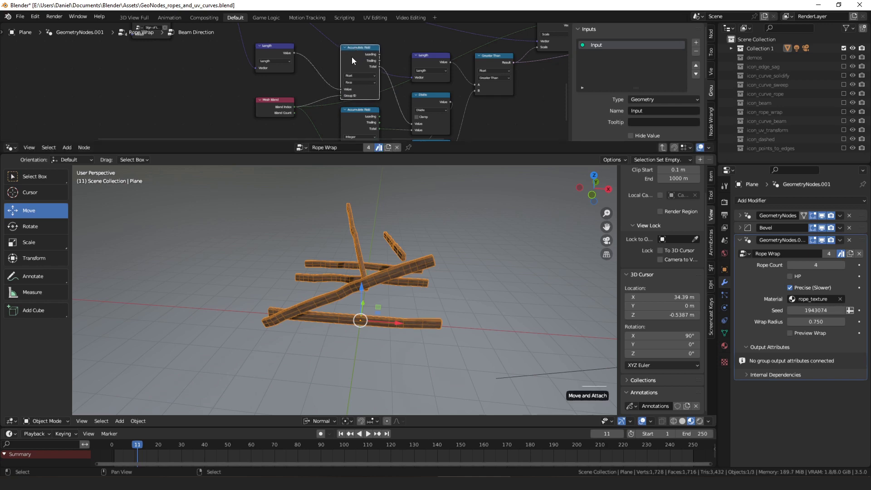
{"action": "scroll", "coordinate": [358, 65], "scroll_direction": "up", "scroll_amount": 3}
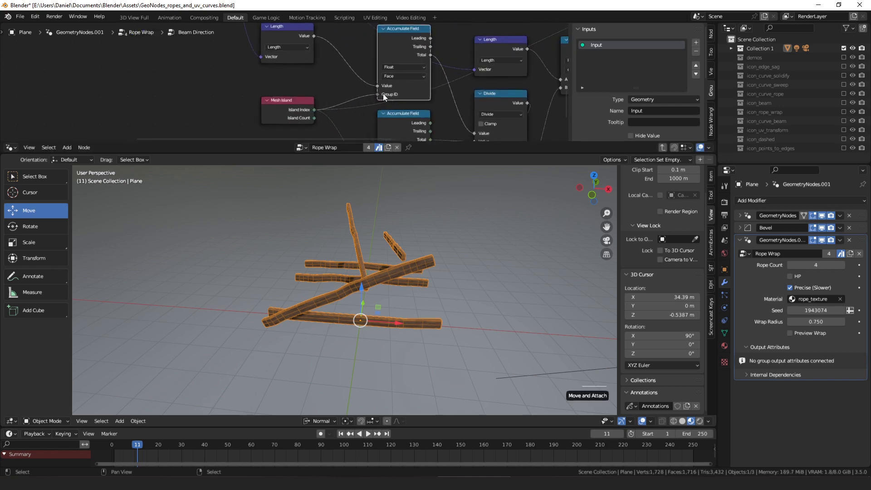
{"action": "left_click_drag", "start_coordinate": [297, 111], "coordinate": [296, 111]}
- Mark individual beams with short freehand annotations beside their ends, then clear the annotations from the viewport
{"action": "middle_click_drag", "start_coordinate": [386, 213], "coordinate": [443, 227]}
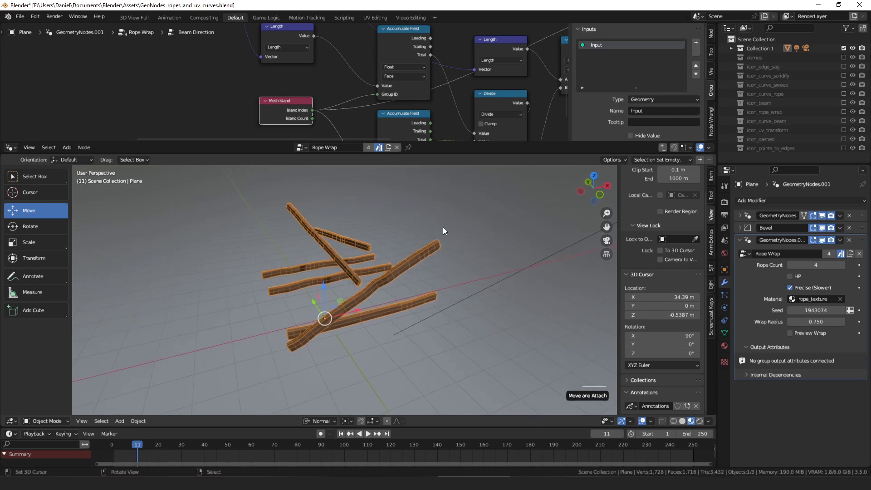
{"action": "key", "text": "d"}
{"action": "left_click_drag", "start_coordinate": [451, 235], "coordinate": [452, 241]}
{"action": "key", "text": "d"}
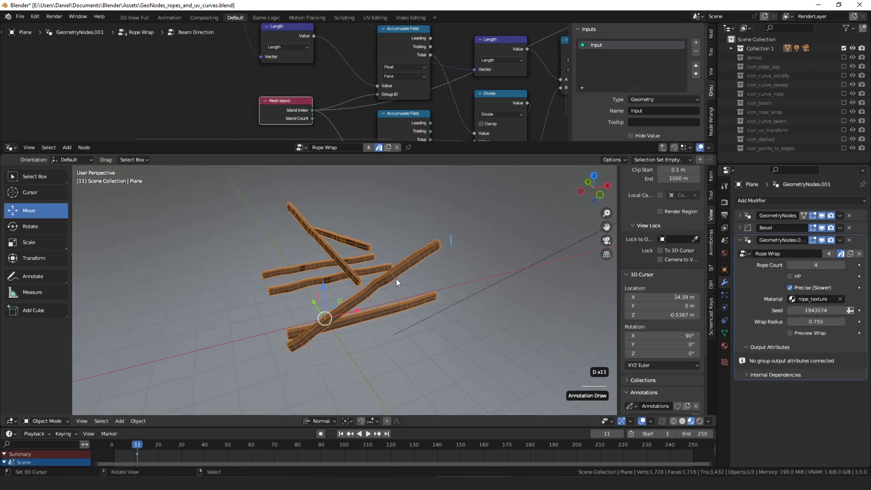
{"action": "left_click_drag", "start_coordinate": [449, 292], "coordinate": [455, 304]}
{"action": "left_click_drag", "start_coordinate": [366, 229], "coordinate": [369, 242]}
{"action": "scroll", "coordinate": [681, 379], "scroll_direction": "down", "scroll_amount": 5}
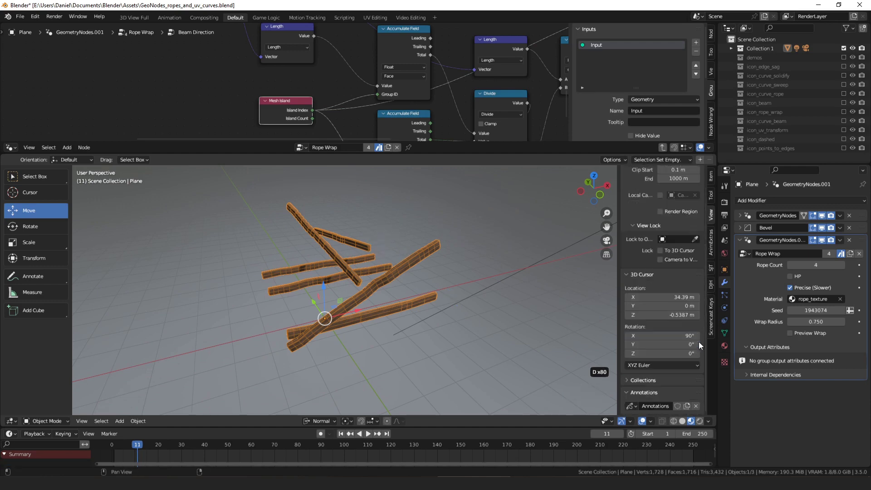
- Examine the integer Accumulate Field node grouped by Mesh Island and the second Length node near Greater Than
{"action": "middle_click_drag", "start_coordinate": [464, 67], "coordinate": [298, 70]}
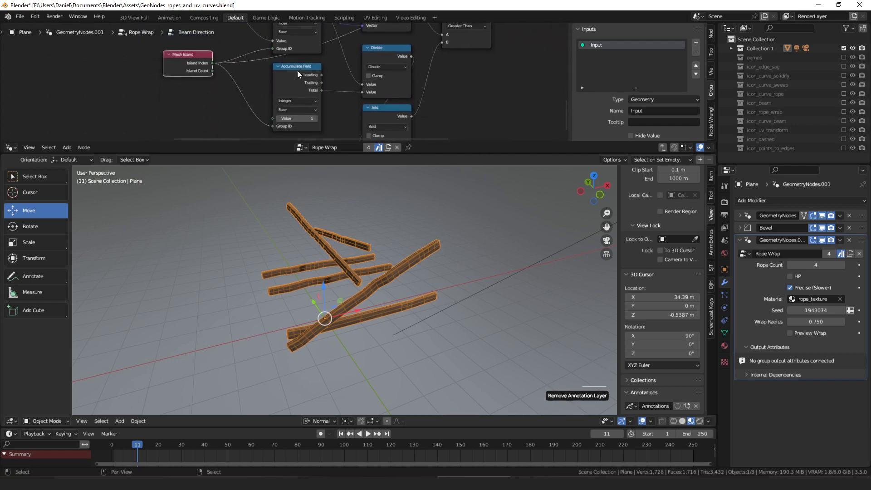
{"action": "left_click_drag", "start_coordinate": [298, 73], "coordinate": [296, 73]}
{"action": "middle_click_drag", "start_coordinate": [303, 76], "coordinate": [307, 64]}
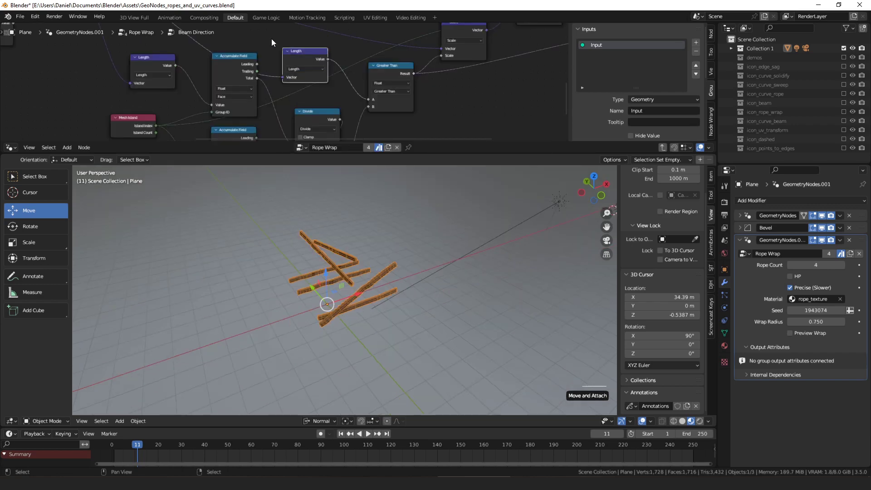
- Link the first Length node's Value to input A of Greater Than and delete the duplicate Length node
{"action": "middle_click_drag", "start_coordinate": [272, 39], "coordinate": [329, 96]}
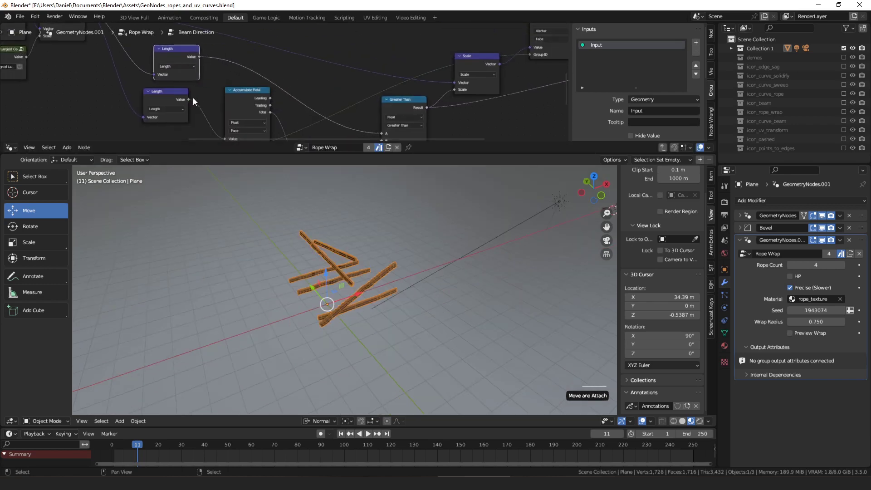
{"action": "left_click_drag", "start_coordinate": [189, 99], "coordinate": [382, 117]}
{"action": "middle_click_drag", "start_coordinate": [359, 102], "coordinate": [260, 72]}
{"action": "left_click", "coordinate": [203, 59]}
{"action": "key", "text": "x"}
- Examine how the Divide node combines both Accumulate Field totals and passes its result to the Add node
{"action": "left_click_drag", "start_coordinate": [333, 76], "coordinate": [337, 78]}
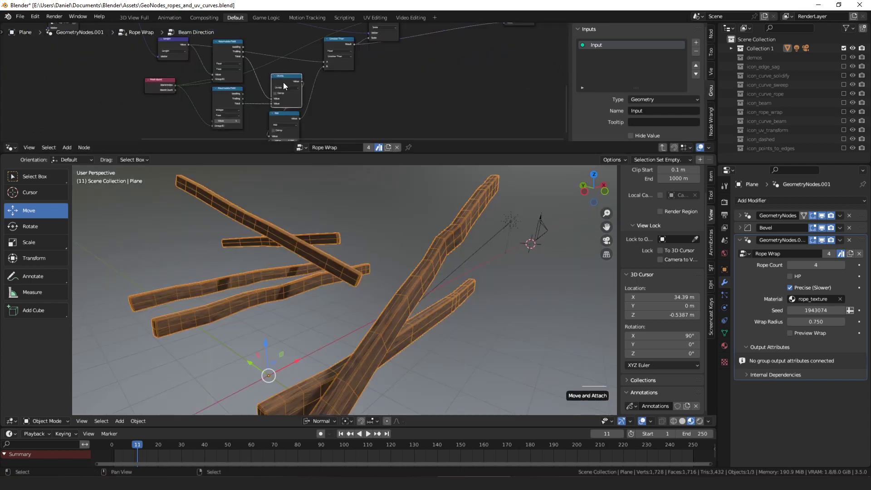
{"action": "left_click_drag", "start_coordinate": [283, 83], "coordinate": [236, 46]}
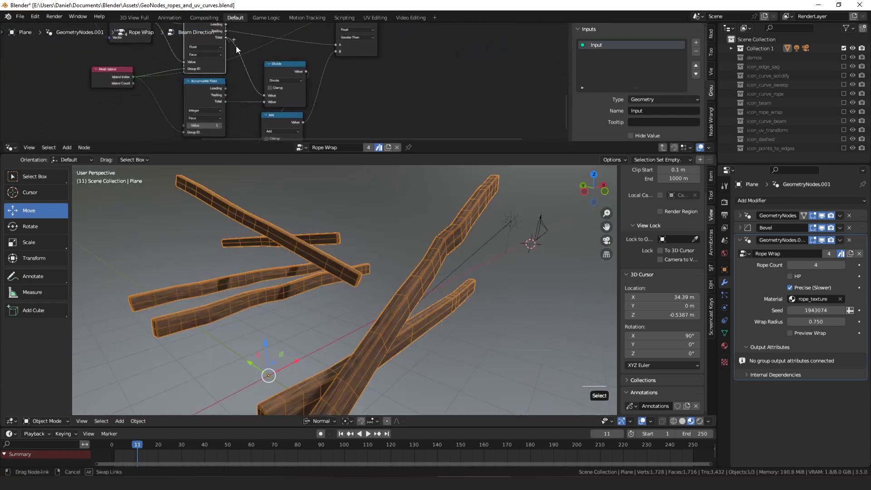
{"action": "left_click_drag", "start_coordinate": [368, 98], "coordinate": [369, 99]}
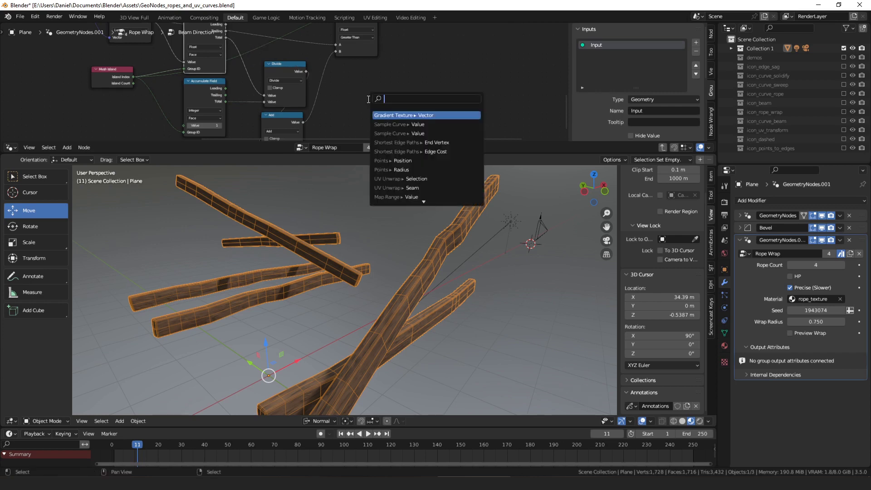
{"action": "key", "text": "Escape"}
{"action": "left_click", "coordinate": [279, 69]}
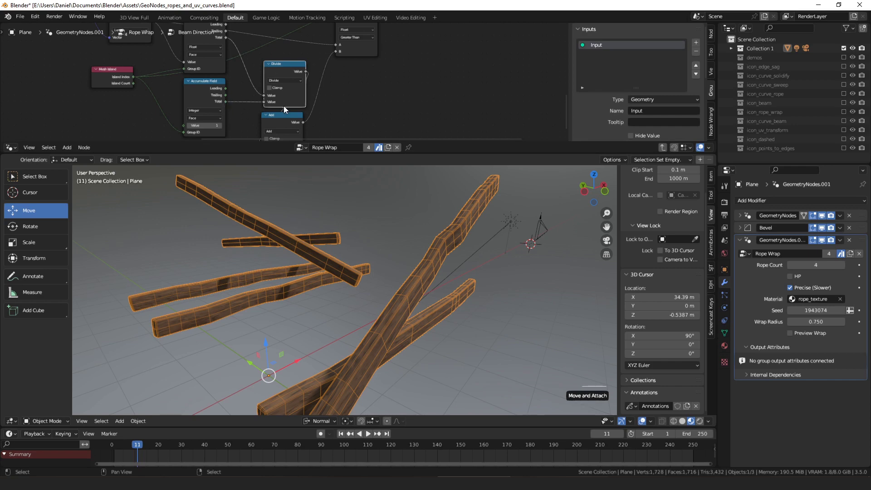
{"action": "middle_click_drag", "start_coordinate": [289, 122], "coordinate": [276, 67]}
{"action": "scroll", "coordinate": [276, 67], "scroll_direction": "up", "scroll_amount": 2}
{"action": "left_click_drag", "start_coordinate": [276, 66], "coordinate": [278, 65]}
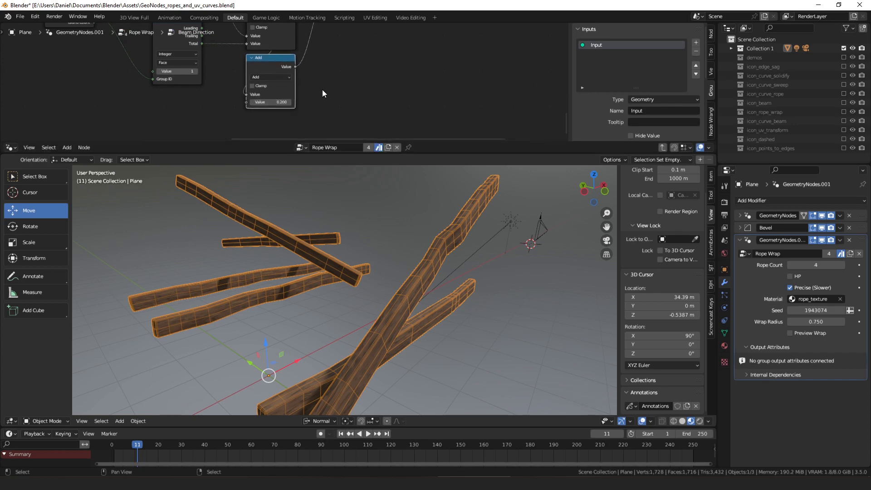
- Examine the Greater Than node, tracing its A input back to Length and its Result on to the Scale node
{"action": "middle_click_drag", "start_coordinate": [380, 42], "coordinate": [337, 135]}
{"action": "left_click", "coordinate": [311, 84]}
{"action": "left_click_drag", "start_coordinate": [311, 84], "coordinate": [309, 90]}
{"action": "middle_click_drag", "start_coordinate": [103, 47], "coordinate": [162, 68]}
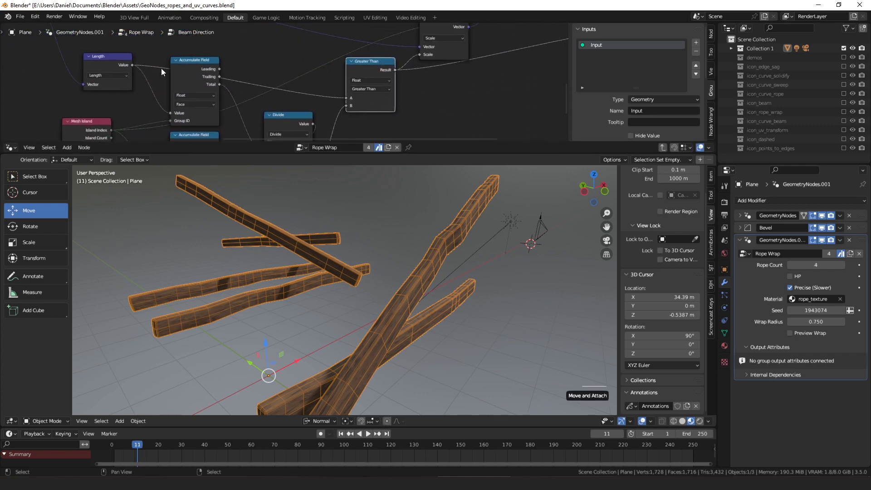
{"action": "left_click_drag", "start_coordinate": [132, 65], "coordinate": [286, 61]}
{"action": "key", "text": "Escape"}
{"action": "left_click_drag", "start_coordinate": [376, 65], "coordinate": [377, 73]}
{"action": "middle_click_drag", "start_coordinate": [382, 90], "coordinate": [349, 63]}
{"action": "left_click_drag", "start_coordinate": [349, 84], "coordinate": [349, 87]}
{"action": "left_click", "coordinate": [355, 81]}
{"action": "scroll", "coordinate": [326, 83], "scroll_direction": "down", "scroll_amount": 2}
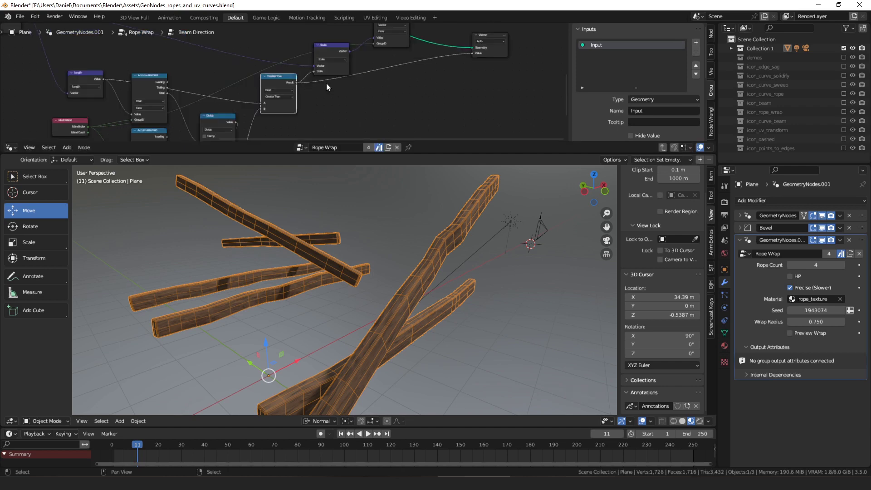
- Trace the vector from the earlier Scale node to the Scale node that feeds the vector Accumulate Field
{"action": "middle_click_drag", "start_coordinate": [299, 94], "coordinate": [316, 87]}
{"action": "key", "text": "g"}
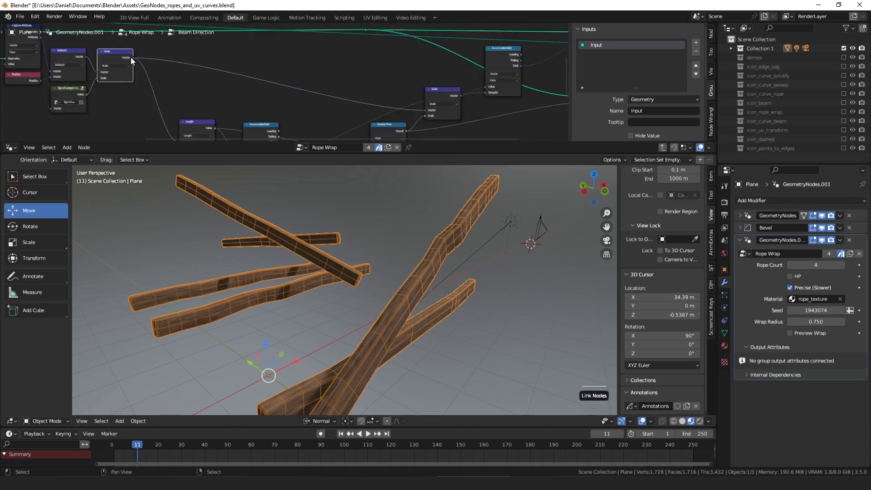
{"action": "left_click_drag", "start_coordinate": [131, 58], "coordinate": [342, 72]}
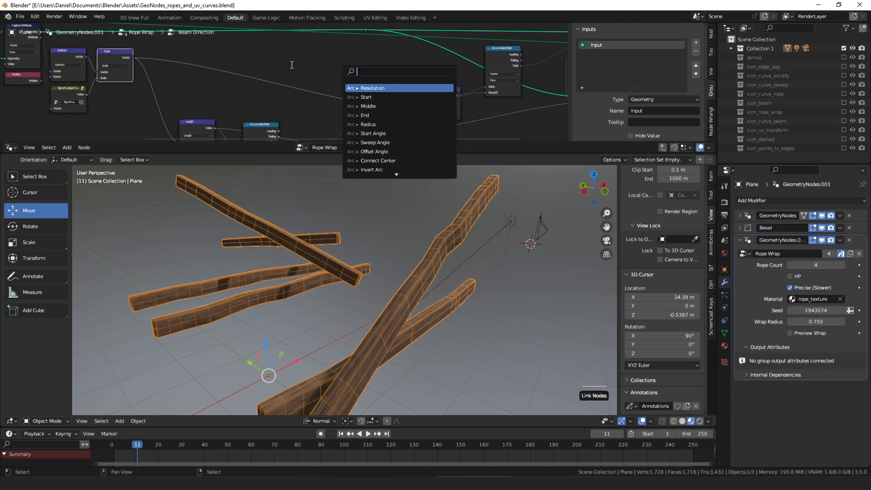
{"action": "key", "text": "Escape"}
{"action": "middle_click_drag", "start_coordinate": [434, 89], "coordinate": [350, 74]}
{"action": "left_click_drag", "start_coordinate": [350, 75], "coordinate": [352, 77]}
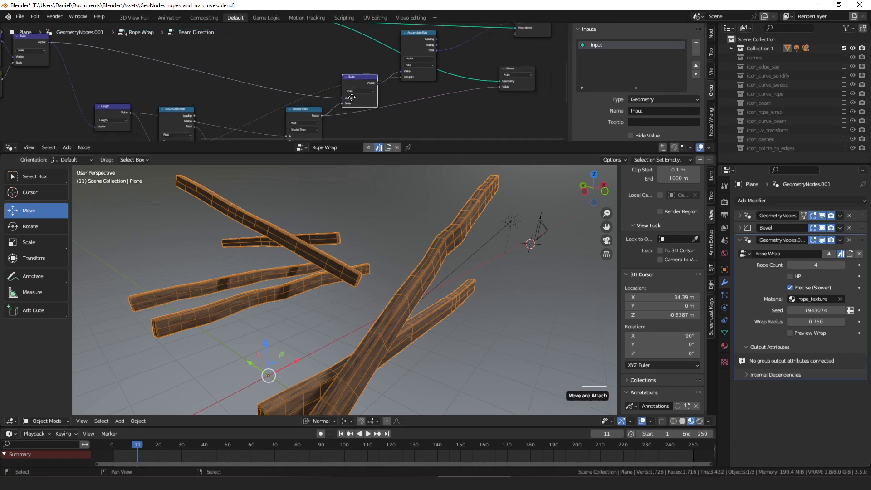
- Preview the Greater Than node's Result through the Viewer node and inspect the mask on the beams' end faces
{"action": "middle_click_drag", "start_coordinate": [309, 114], "coordinate": [295, 80]}
{"action": "left_click_drag", "start_coordinate": [294, 81], "coordinate": [298, 82]}
{"action": "scroll", "coordinate": [303, 87], "scroll_direction": "up", "scroll_amount": 1}
{"action": "middle_click_drag", "start_coordinate": [300, 84], "coordinate": [321, 77]}
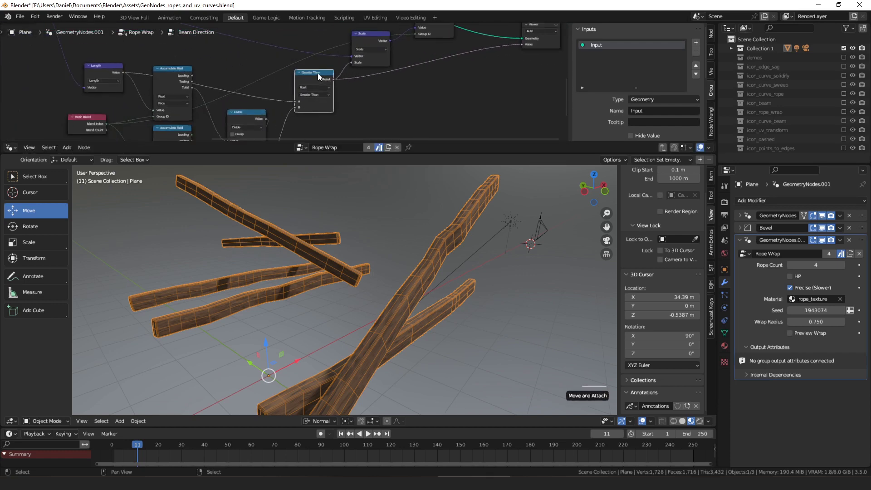
{"action": "left_click_drag", "start_coordinate": [314, 74], "coordinate": [315, 77]}
{"action": "middle_click_drag", "start_coordinate": [328, 80], "coordinate": [214, 108]}
{"action": "left_click", "coordinate": [418, 54]}
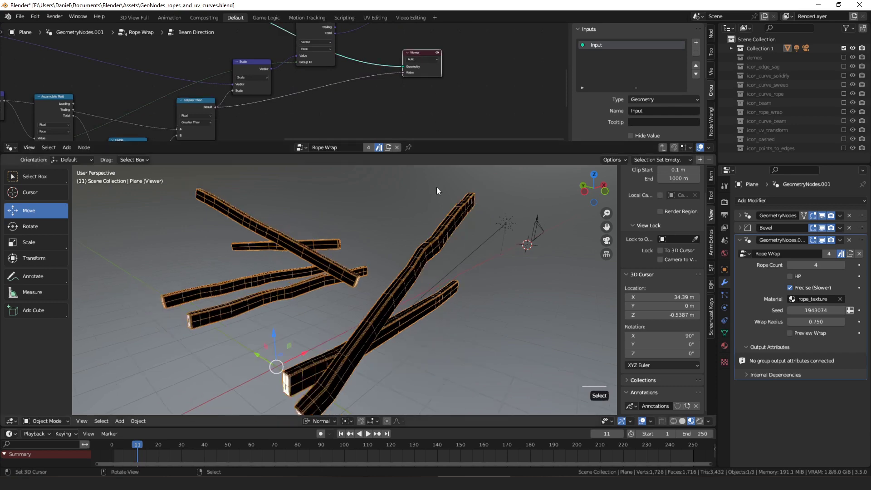
{"action": "middle_click_drag", "start_coordinate": [436, 187], "coordinate": [299, 266]}
{"action": "scroll", "coordinate": [359, 271], "scroll_direction": "up", "scroll_amount": 3}
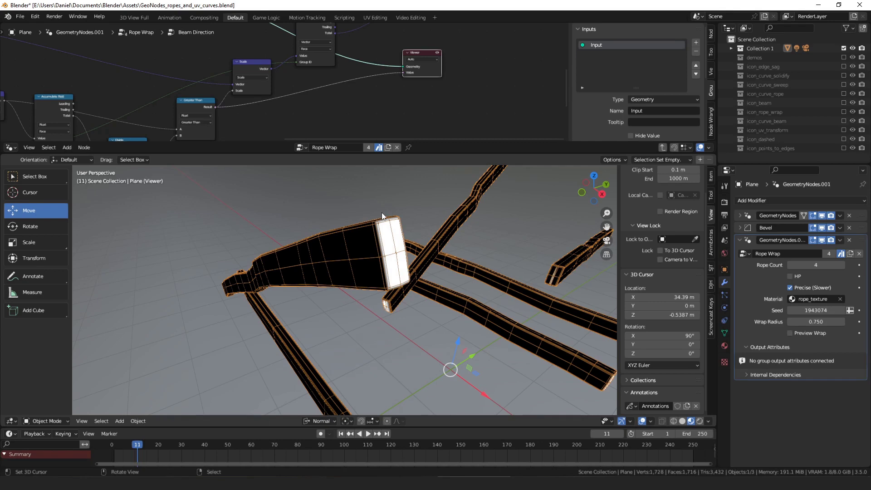
{"action": "scroll", "coordinate": [382, 212], "scroll_direction": "down", "scroll_amount": 5}
{"action": "middle_click_drag", "start_coordinate": [383, 212], "coordinate": [423, 220]}
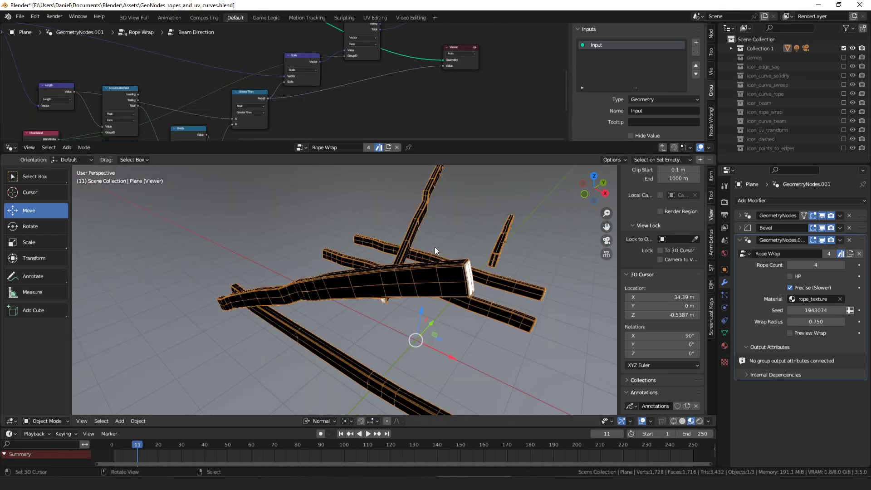
{"action": "middle_click_drag", "start_coordinate": [434, 247], "coordinate": [411, 296]}
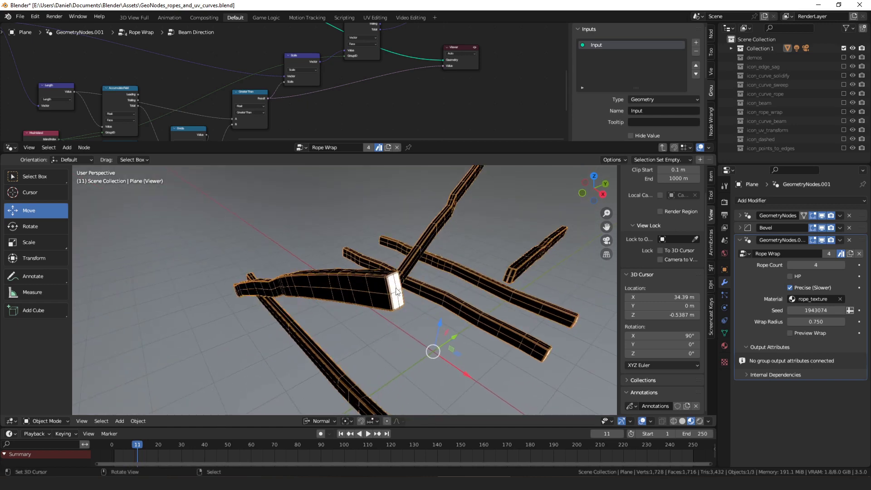
- Link the Scale node's Vector to a second Viewer and inspect the values on the beam end faces
{"action": "left_click_drag", "start_coordinate": [303, 63], "coordinate": [299, 50]}
{"action": "scroll", "coordinate": [275, 44], "scroll_direction": "down", "scroll_amount": 2}
{"action": "middle_click_drag", "start_coordinate": [276, 45], "coordinate": [308, 65]}
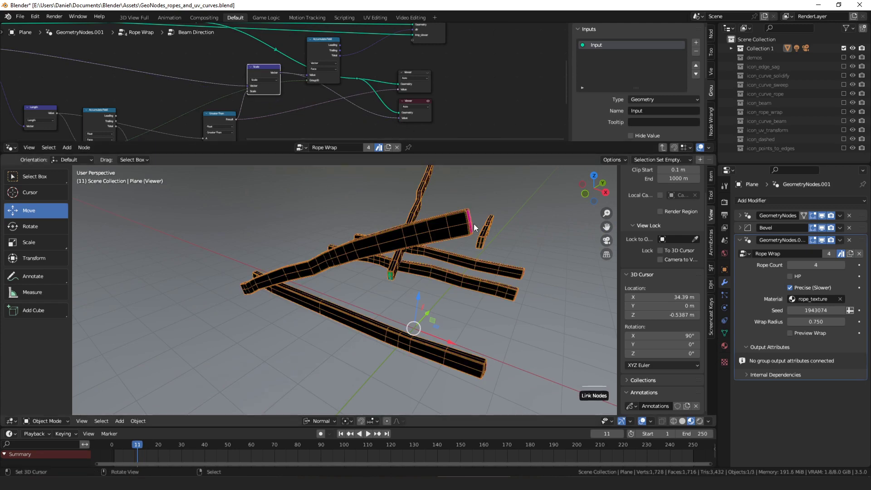
{"action": "middle_click_drag", "start_coordinate": [474, 224], "coordinate": [583, 180]}
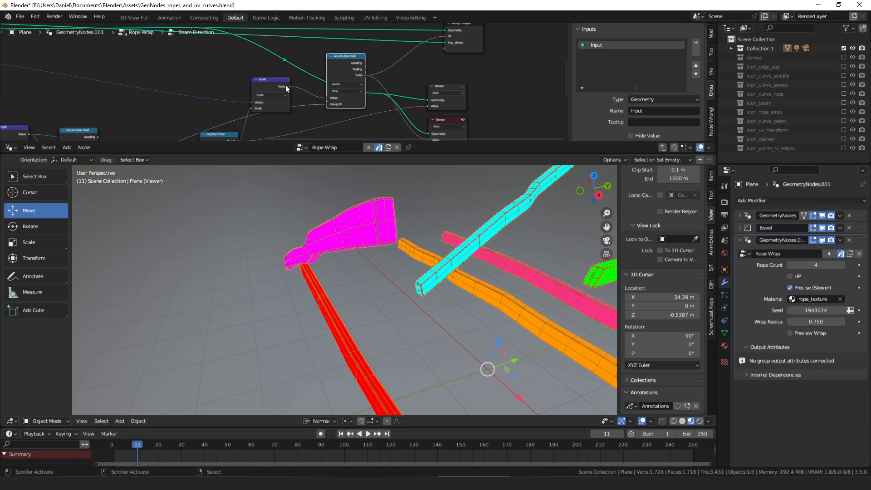
- Preview the vector Accumulate Field's Total in the Viewer and compare the direction colours across all beams
{"action": "mouse_move", "coordinate": [287, 86]}
{"action": "left_mouse_down"}
{"action": "mouse_move", "coordinate": [313, 97]}
{"action": "mouse_move", "coordinate": [304, 86]}
{"action": "left_mouse_up"}
{"action": "scroll", "coordinate": [346, 238], "scroll_direction": "down", "scroll_amount": 5}
{"action": "middle_click_drag", "start_coordinate": [346, 238], "coordinate": [431, 231]}
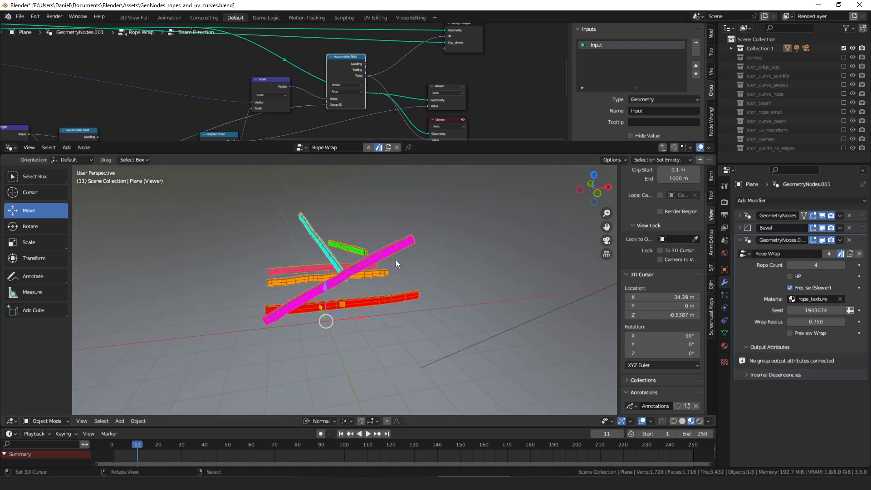
- Select the long diagonal beam's linked geometry in Edit Mode and rotate it freely to test the direction preview
{"action": "right_click", "coordinate": [381, 298]}
{"action": "key", "text": "Tab"}
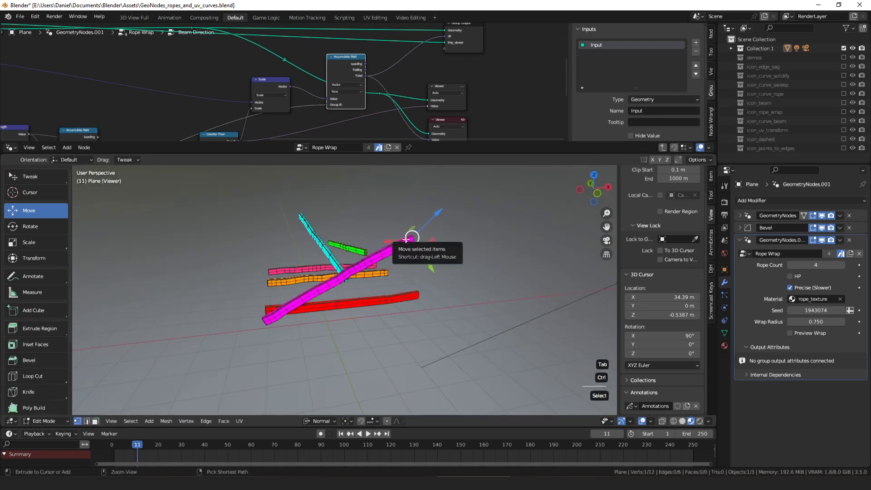
{"action": "key", "text": "ctrl+l"}
{"action": "key", "text": "r"}
{"action": "key", "text": "r"}
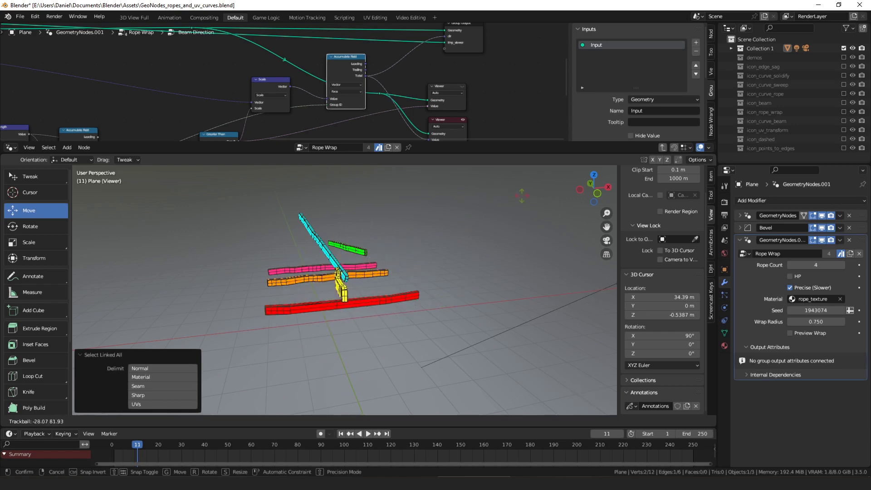
{"action": "key", "text": "Return"}
- Return to the parent Rope Wrap node tree and circle the Beam Direction group node with an annotation
{"action": "middle_click_drag", "start_coordinate": [380, 82], "coordinate": [322, 76]}
{"action": "left_click_drag", "start_coordinate": [398, 117], "coordinate": [399, 113]}
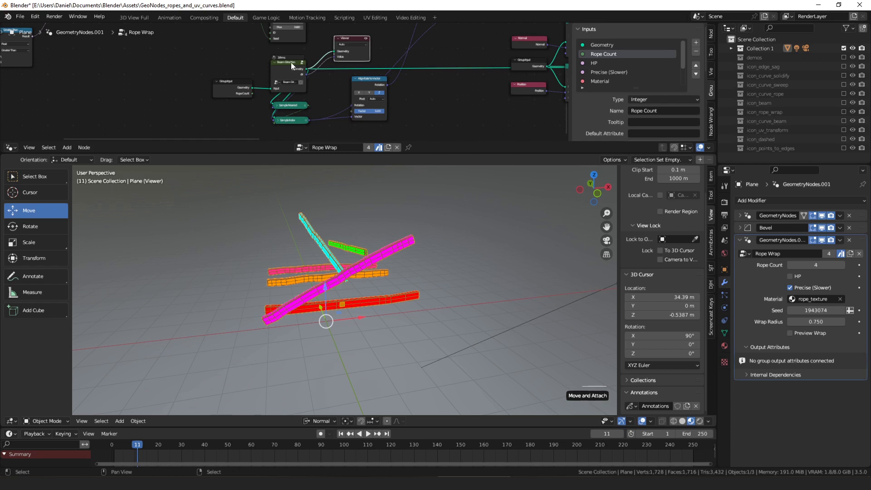
{"action": "left_click_drag", "start_coordinate": [322, 95], "coordinate": [262, 61]}
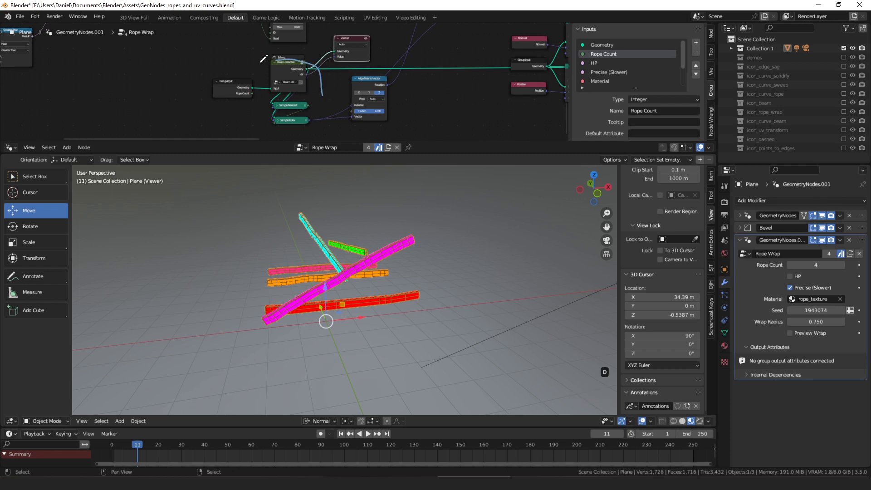
{"action": "left_click_drag", "start_coordinate": [321, 73], "coordinate": [263, 66]}
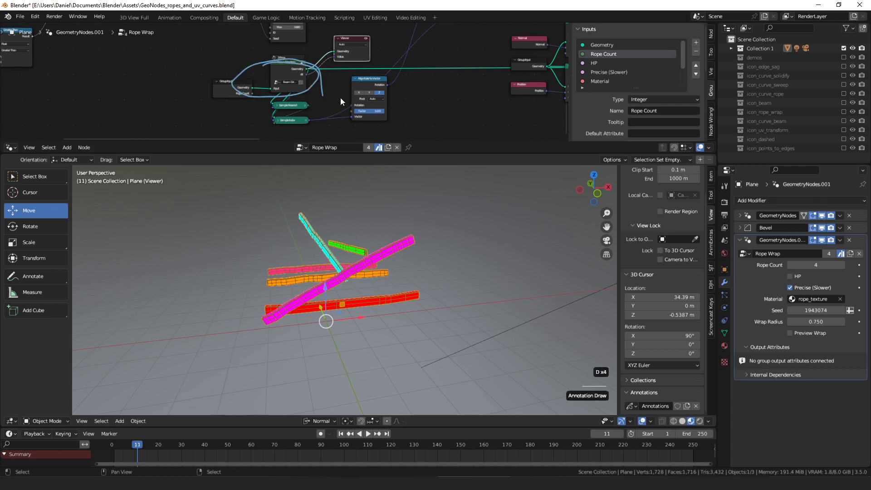
- Preview the first Group Input's Geometry at the start of the tree and clear the Viewer node's preview
{"action": "scroll", "coordinate": [373, 72], "scroll_direction": "down", "scroll_amount": 5}
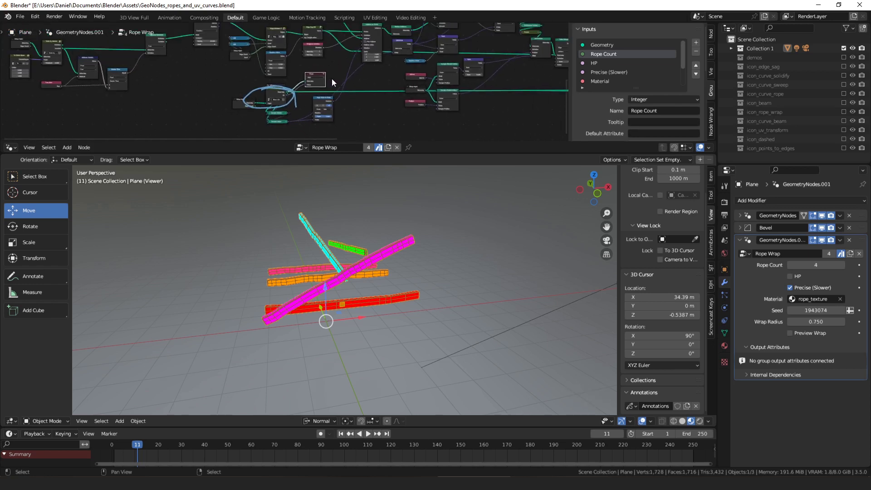
{"action": "mouse_move", "coordinate": [329, 77]}
{"action": "middle_mouse_down"}
{"action": "mouse_move", "coordinate": [405, 75]}
{"action": "mouse_move", "coordinate": [339, 76]}
{"action": "middle_mouse_up"}
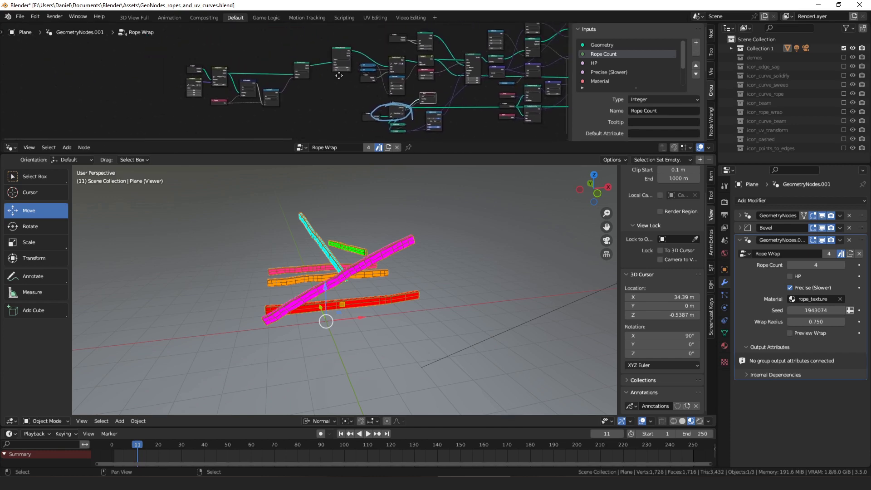
{"action": "scroll", "coordinate": [327, 75], "scroll_direction": "up", "scroll_amount": 6}
{"action": "left_click", "coordinate": [263, 58], "text": "alt+shift"}
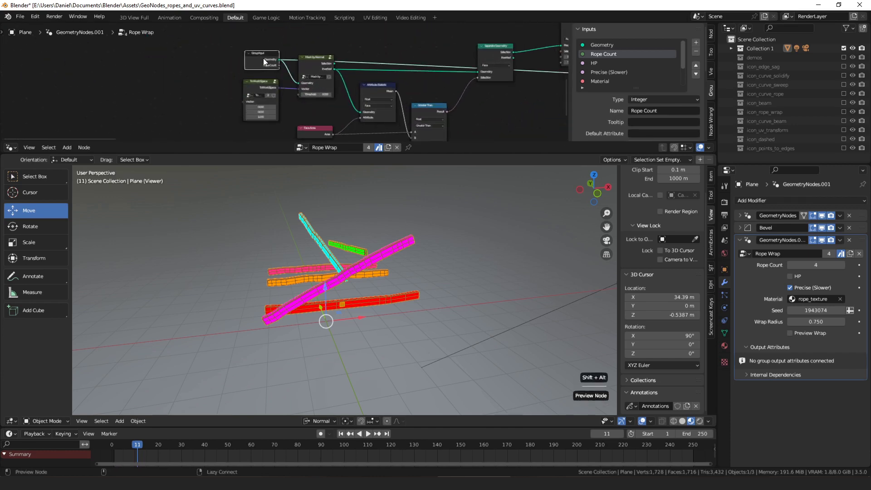
{"action": "scroll", "coordinate": [410, 72], "scroll_direction": "down", "scroll_amount": 3}
{"action": "middle_click_drag", "start_coordinate": [413, 74], "coordinate": [154, 62]}
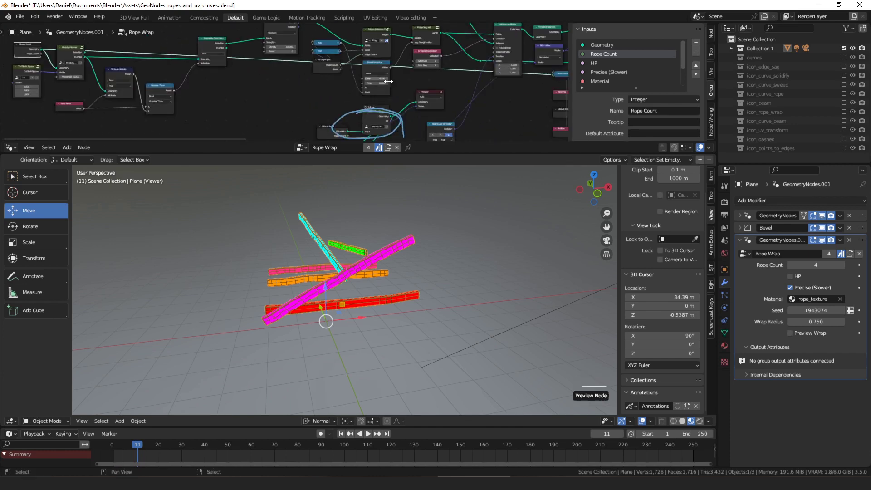
{"action": "left_click", "coordinate": [439, 92]}
- Preview the Mask by Normal group's Selection output on the beams and open the group for editing
{"action": "scroll", "coordinate": [350, 75], "scroll_direction": "up", "scroll_amount": 5}
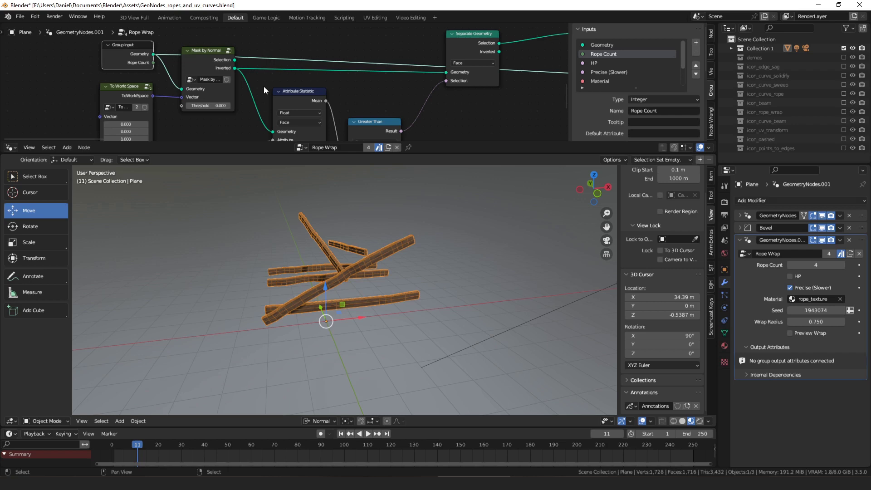
{"action": "middle_click_drag", "start_coordinate": [258, 90], "coordinate": [292, 86]}
{"action": "left_click", "coordinate": [241, 51], "text": "alt+shift"}
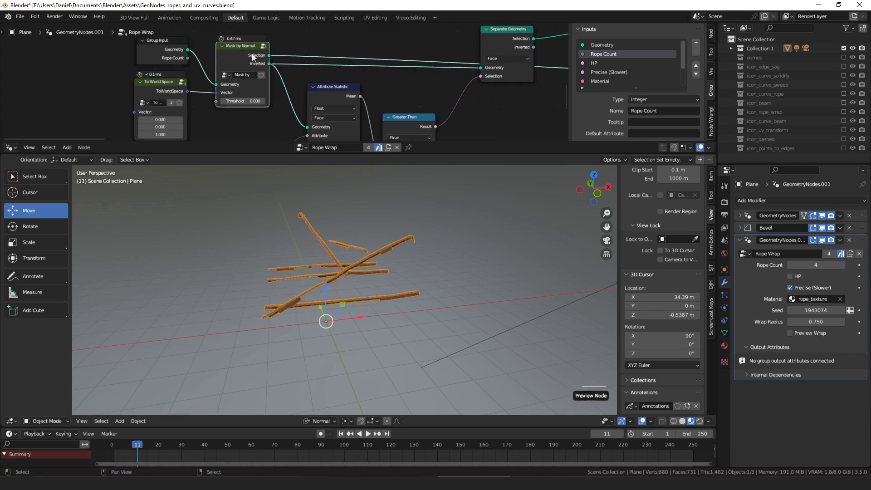
{"action": "middle_click_drag", "start_coordinate": [264, 59], "coordinate": [248, 78]}
{"action": "left_click_drag", "start_coordinate": [213, 68], "coordinate": [214, 67]}
{"action": "key", "text": "Tab"}
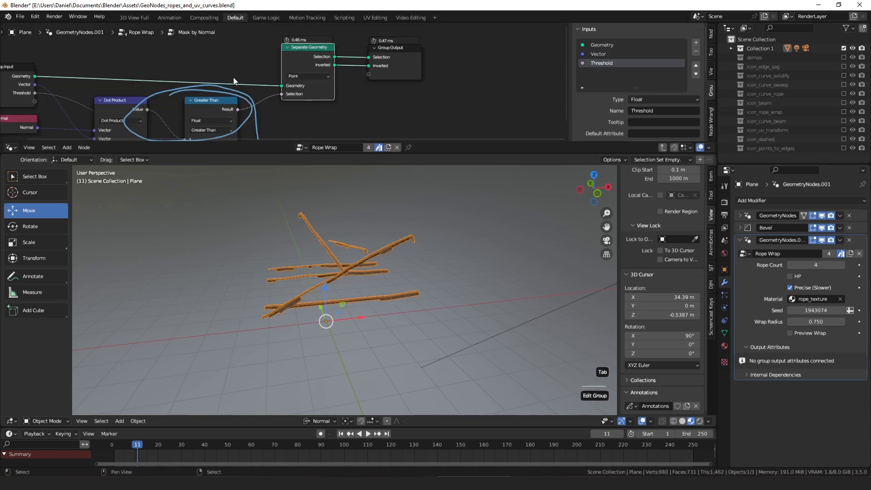
- Delete the annotation layer Note that covers the nodes
{"action": "left_click", "coordinate": [711, 72]}
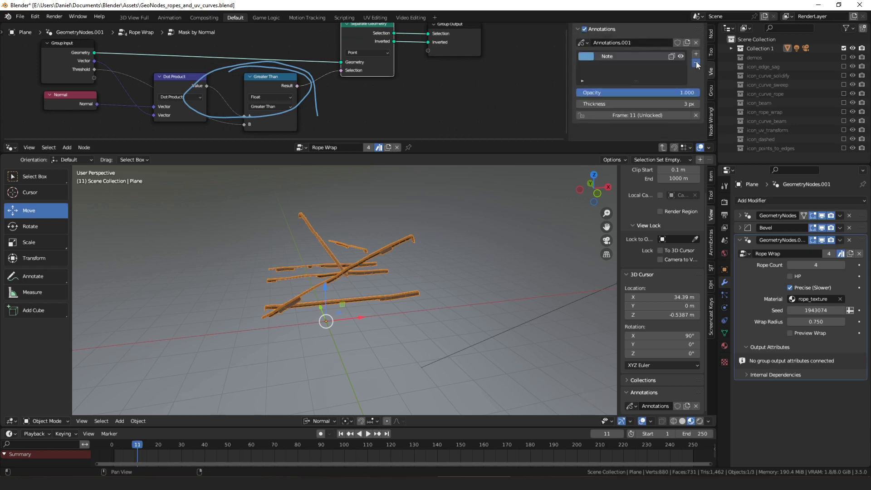
{"action": "left_click", "coordinate": [697, 64]}
{"action": "scroll", "coordinate": [379, 82], "scroll_direction": "down", "scroll_amount": 1}
{"action": "middle_click_drag", "start_coordinate": [125, 63], "coordinate": [117, 72]}
- Check the Separate Geometry node's domain options inside Mask by Normal and keep the domain set to Point
{"action": "left_click_drag", "start_coordinate": [355, 49], "coordinate": [354, 44]}
{"action": "left_click", "coordinate": [359, 64]}
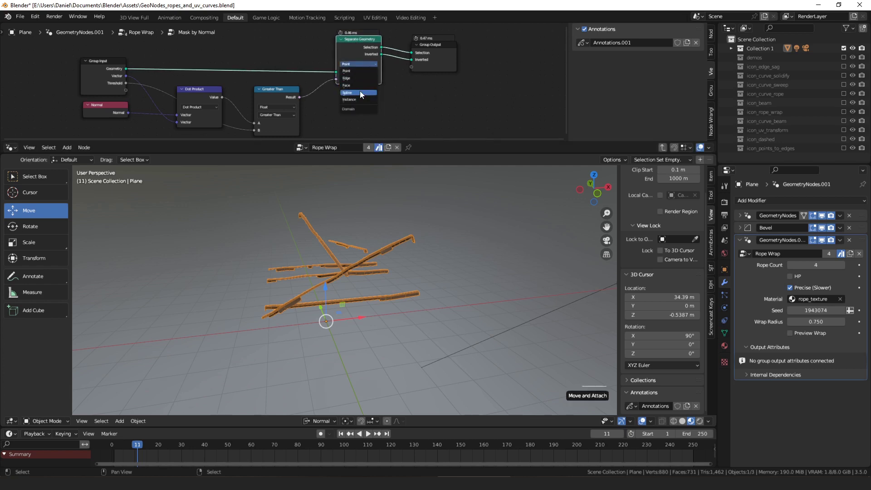
{"action": "left_click", "coordinate": [356, 72]}
{"action": "left_click", "coordinate": [395, 77]}
{"action": "left_click_drag", "start_coordinate": [359, 48], "coordinate": [361, 51]}
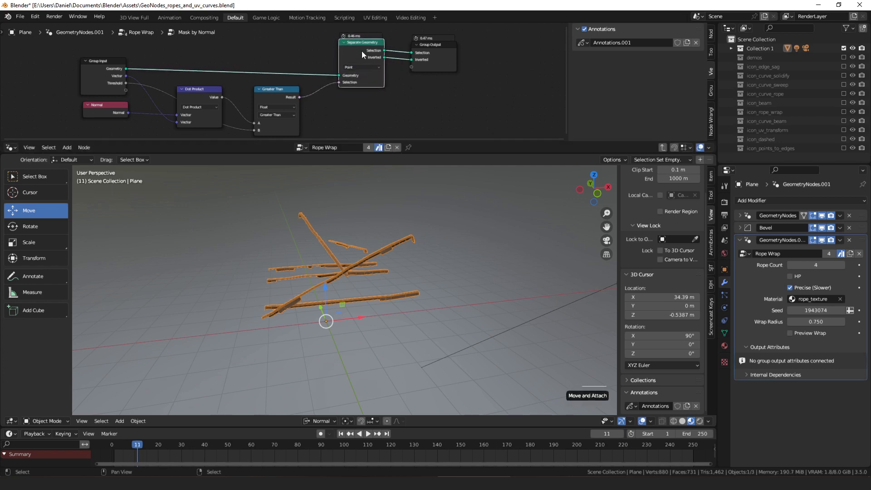
- Trace how Normal and the input Vector pass through Dot Product into Greater Than with the Threshold, and leave the group
{"action": "middle_click_drag", "start_coordinate": [356, 93], "coordinate": [382, 74]}
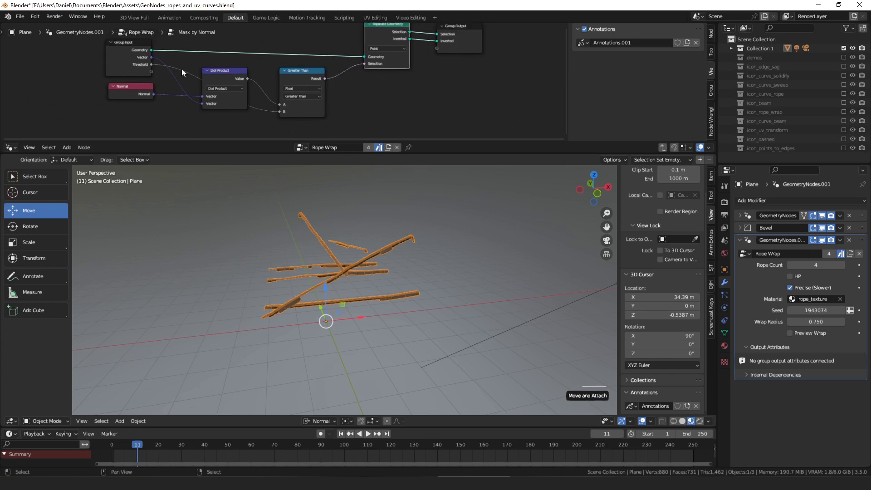
{"action": "left_click_drag", "start_coordinate": [225, 74], "coordinate": [223, 75]}
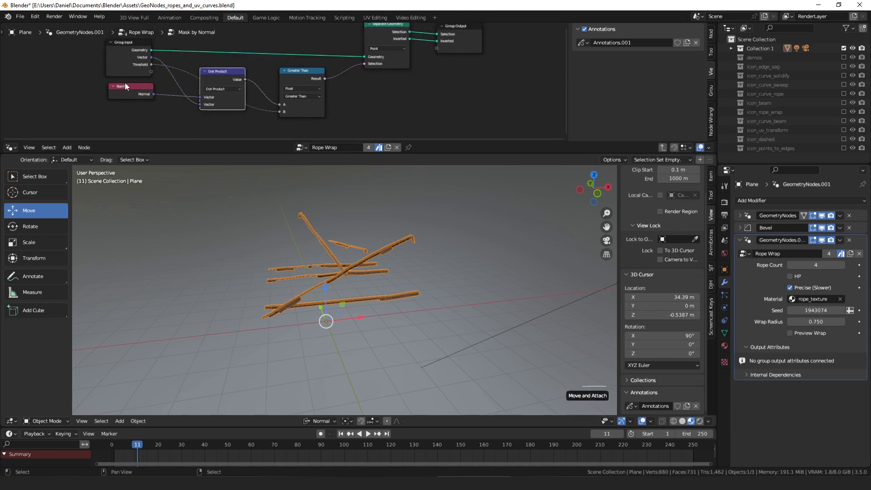
{"action": "left_click_drag", "start_coordinate": [125, 85], "coordinate": [127, 86]}
{"action": "left_click", "coordinate": [215, 75]}
{"action": "left_click_drag", "start_coordinate": [215, 75], "coordinate": [211, 74]}
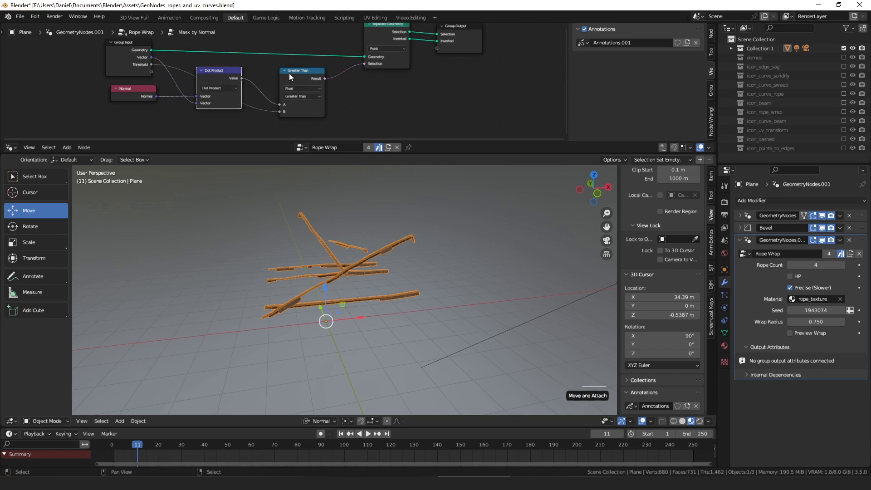
{"action": "left_click_drag", "start_coordinate": [290, 73], "coordinate": [290, 75]}
{"action": "left_click_drag", "start_coordinate": [223, 74], "coordinate": [221, 73]}
{"action": "left_click_drag", "start_coordinate": [293, 75], "coordinate": [290, 76]}
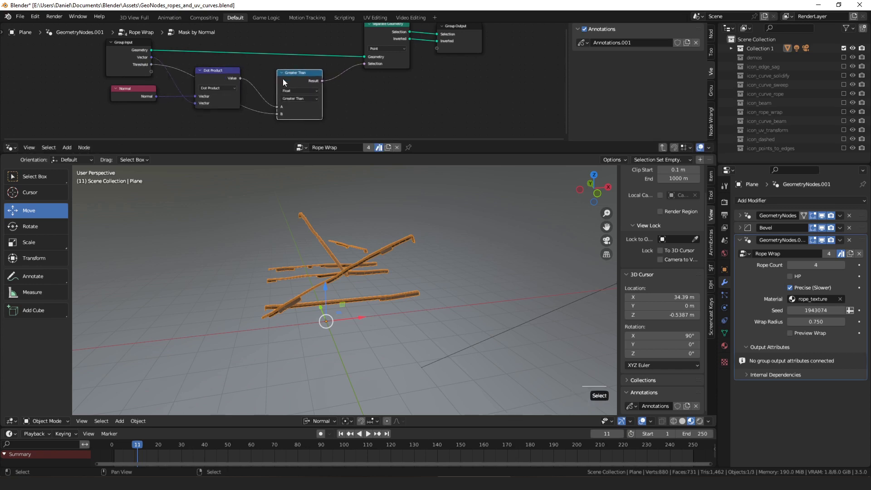
{"action": "key", "text": "Tab"}
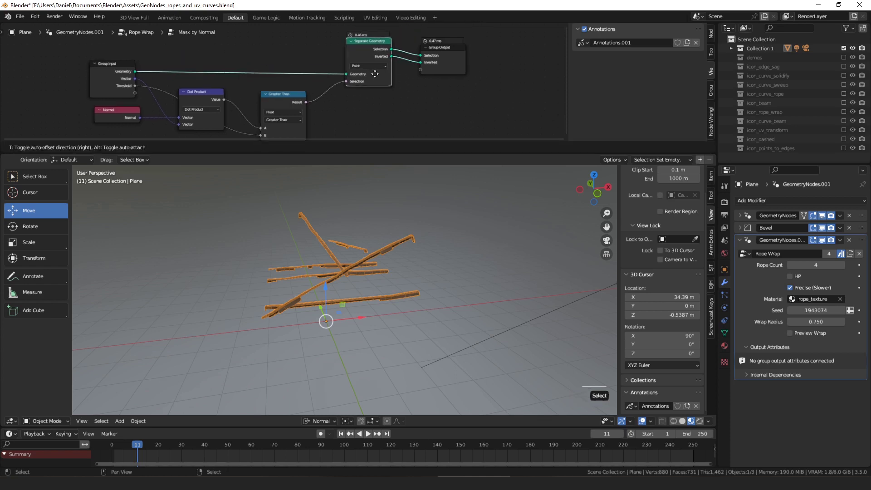
- Examine the To World Space node and its link into the Vector input of Mask by Normal
{"action": "scroll", "coordinate": [284, 94], "scroll_direction": "up", "scroll_amount": 2}
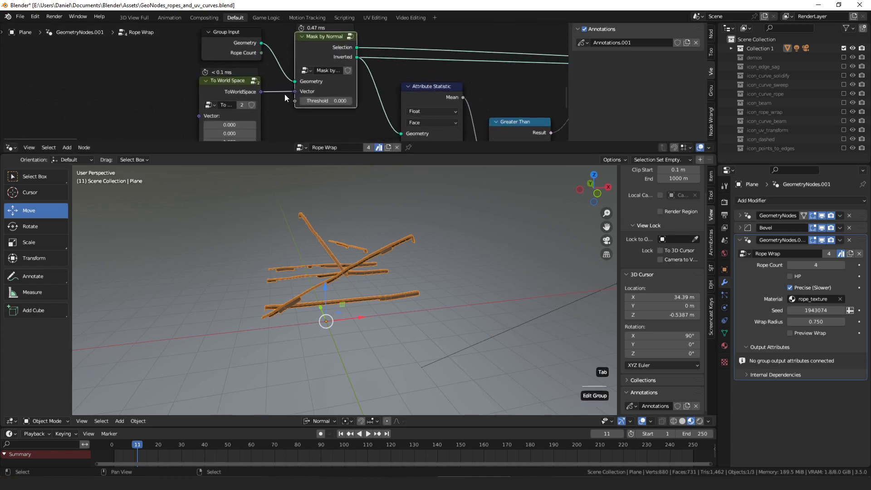
{"action": "middle_click_drag", "start_coordinate": [232, 92], "coordinate": [237, 69]}
{"action": "left_click_drag", "start_coordinate": [245, 71], "coordinate": [248, 72]}
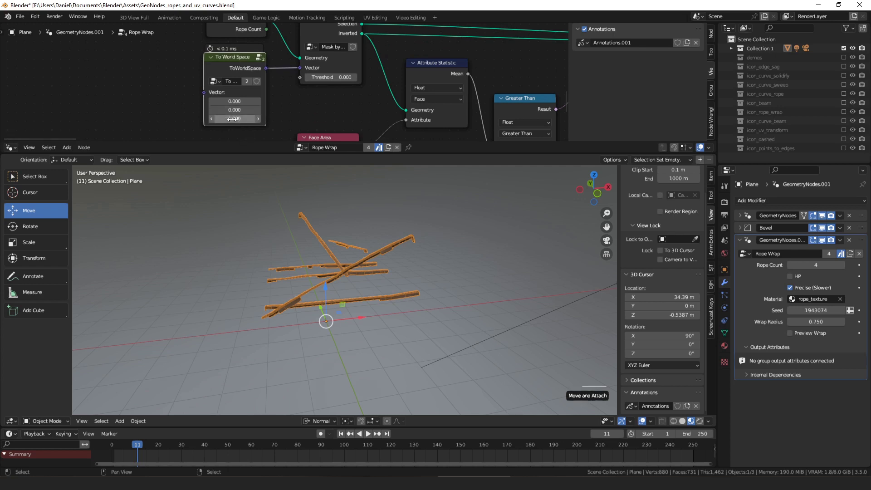
{"action": "middle_click_drag", "start_coordinate": [301, 112], "coordinate": [277, 129]}
{"action": "mouse_move", "coordinate": [302, 93]}
{"action": "left_mouse_down"}
{"action": "mouse_move", "coordinate": [315, 94]}
{"action": "mouse_move", "coordinate": [297, 94]}
{"action": "left_mouse_up"}
{"action": "middle_click_drag", "start_coordinate": [338, 72], "coordinate": [260, 72]}
{"action": "left_click_drag", "start_coordinate": [261, 69], "coordinate": [364, 38]}
- Preview the Mask by Normal group's Inverted output and inspect the remaining beam faces from below
{"action": "left_click", "coordinate": [229, 61], "text": "alt"}
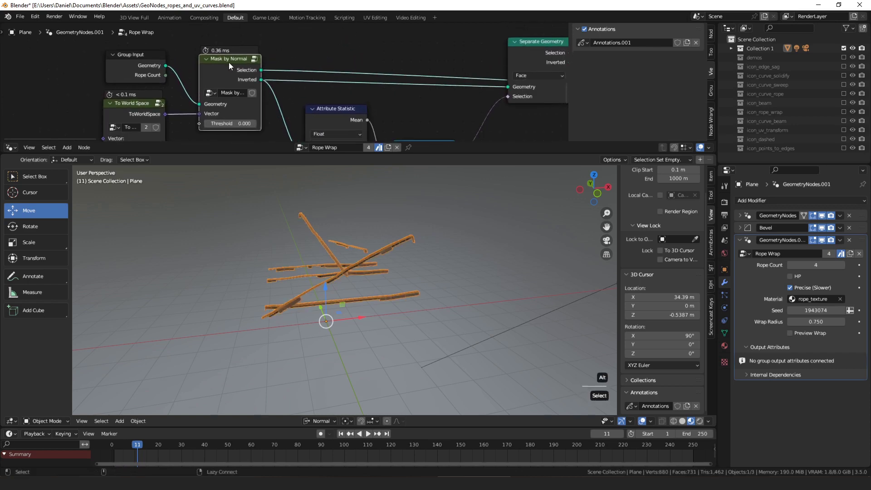
{"action": "left_click", "coordinate": [229, 63], "text": "alt+shift"}
{"action": "middle_click_drag", "start_coordinate": [372, 227], "coordinate": [347, 117]}
{"action": "scroll", "coordinate": [286, 232], "scroll_direction": "up", "scroll_amount": 4}
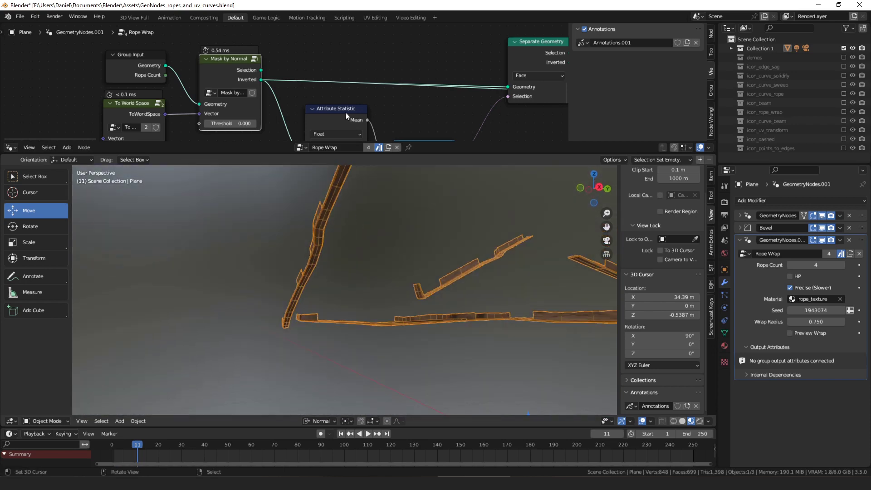
- Preview the Separate Geometry node's Selection output in the Rope Wrap tree
{"action": "scroll", "coordinate": [346, 116], "scroll_direction": "down", "scroll_amount": 4}
{"action": "middle_click_drag", "start_coordinate": [436, 100], "coordinate": [282, 101]}
{"action": "left_click", "coordinate": [331, 69], "text": "alt+shift"}
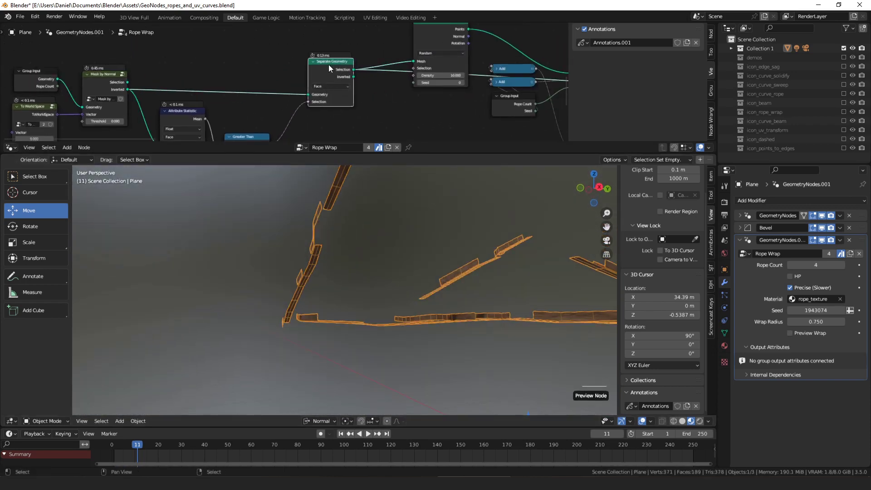
{"action": "scroll", "coordinate": [330, 68], "scroll_direction": "down", "scroll_amount": 1}
{"action": "scroll", "coordinate": [350, 60], "scroll_direction": "right", "scroll_amount": 3, "text": "ctrl"}
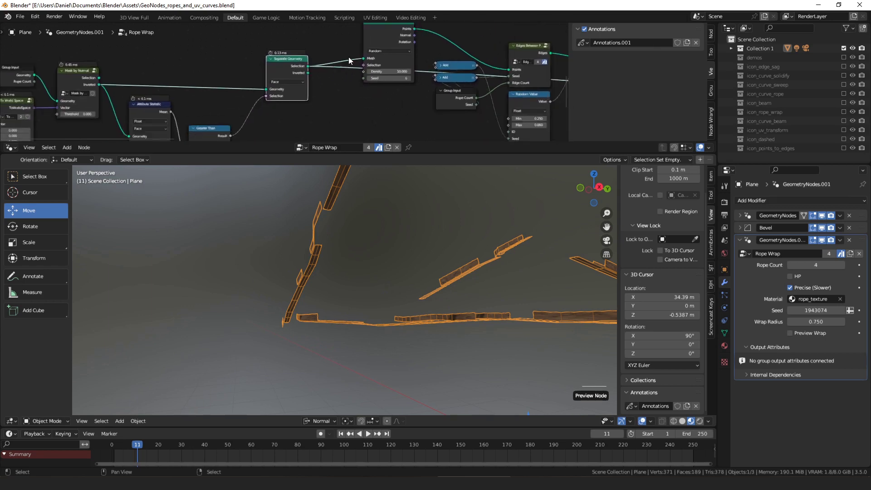
- Examine how Face Area and the Attribute Statistic mean feed Greater Than to select faces for Separate Geometry
{"action": "scroll", "coordinate": [350, 61], "scroll_direction": "down", "scroll_amount": 3}
{"action": "middle_click_drag", "start_coordinate": [300, 95], "coordinate": [375, 61]}
{"action": "scroll", "coordinate": [328, 69], "scroll_direction": "up", "scroll_amount": 4}
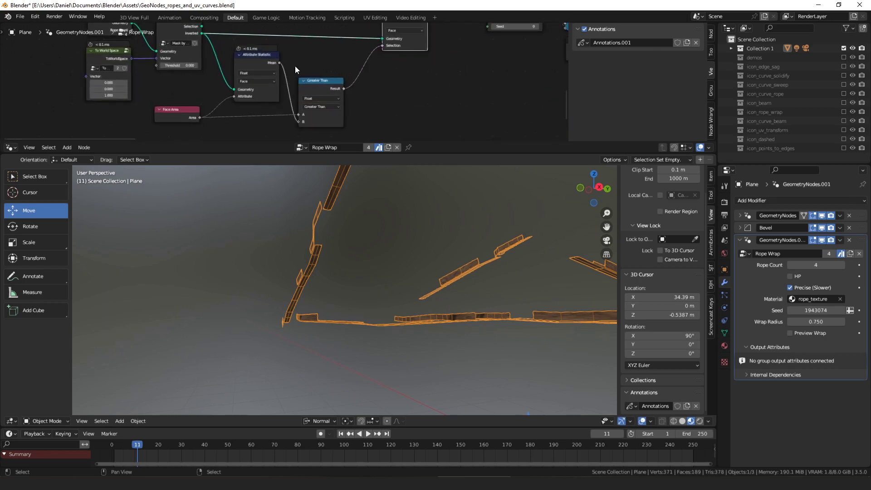
{"action": "middle_click_drag", "start_coordinate": [318, 195], "coordinate": [376, 222]}
{"action": "mouse_move", "coordinate": [252, 66]}
{"action": "left_mouse_down"}
{"action": "mouse_move", "coordinate": [241, 54]}
{"action": "mouse_move", "coordinate": [249, 64]}
{"action": "left_mouse_up"}
{"action": "left_click_drag", "start_coordinate": [323, 83], "coordinate": [316, 90]}
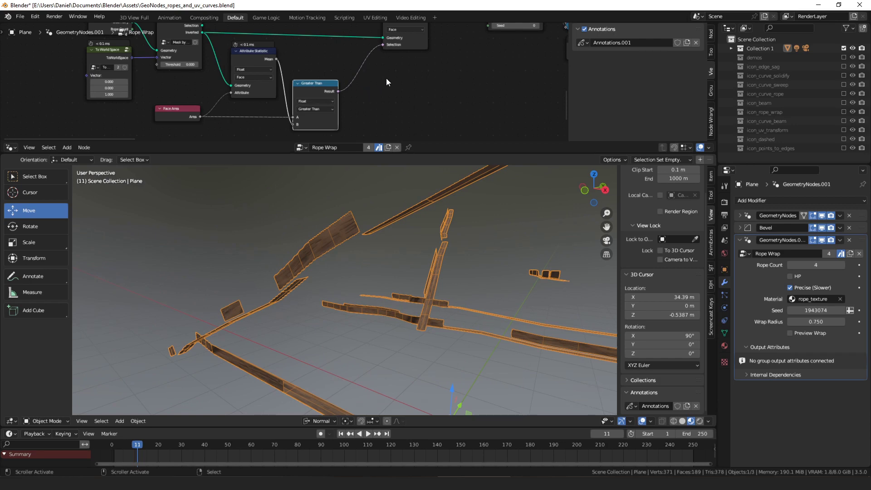
- Preview the Separate Geometry node's Inverted output and inspect the small beam faces up close
{"action": "middle_click_drag", "start_coordinate": [387, 78], "coordinate": [333, 106]}
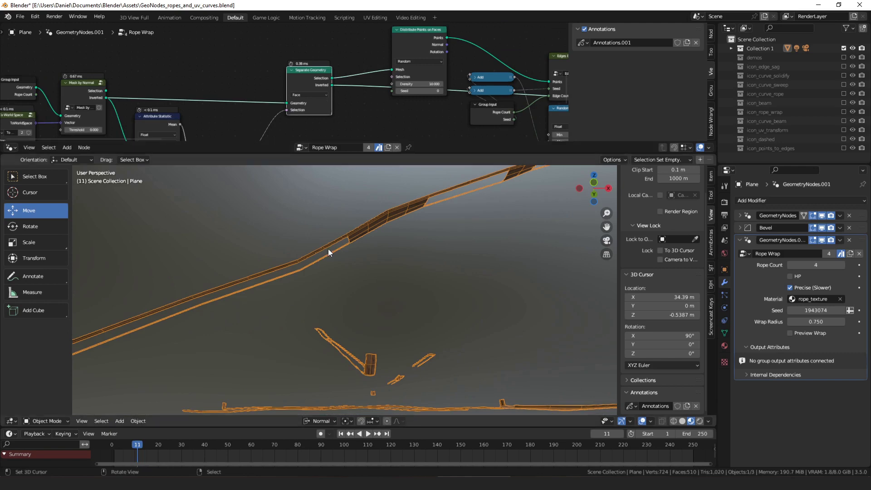
{"action": "middle_click_drag", "start_coordinate": [331, 249], "coordinate": [333, 227]}
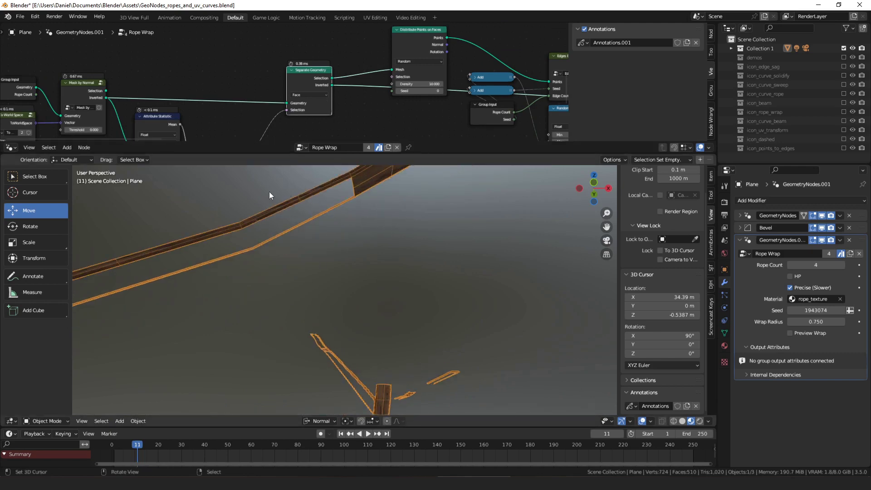
{"action": "mouse_move", "coordinate": [400, 191]}
{"action": "middle_mouse_down"}
{"action": "mouse_move", "coordinate": [438, 220]}
{"action": "mouse_move", "coordinate": [362, 273]}
{"action": "mouse_move", "coordinate": [410, 203]}
{"action": "middle_mouse_up"}
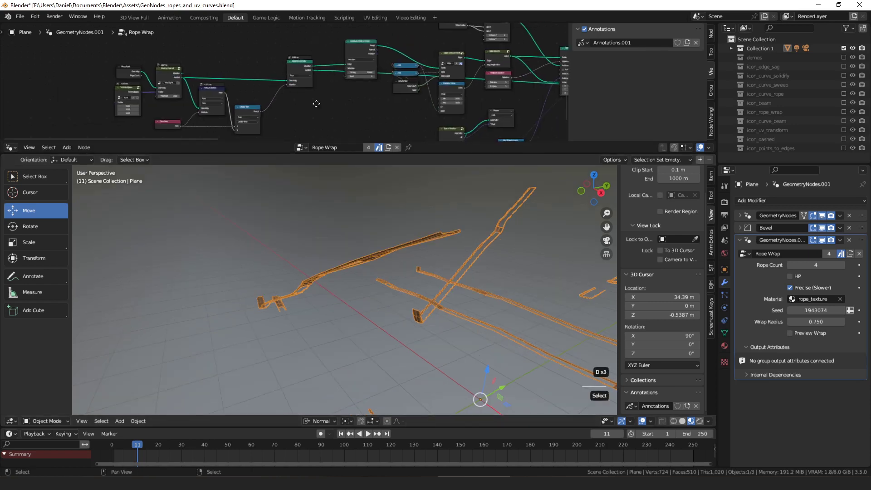
- Mark up the face-area masking nodes with a temporary annotation and remove the annotation layer
{"action": "middle_click_drag", "start_coordinate": [316, 104], "coordinate": [326, 89]}
{"action": "mouse_move", "coordinate": [302, 113]}
{"action": "left_mouse_down"}
{"action": "mouse_move", "coordinate": [302, 36]}
{"action": "mouse_move", "coordinate": [284, 110]}
{"action": "mouse_move", "coordinate": [234, 81]}
{"action": "mouse_move", "coordinate": [231, 89]}
{"action": "left_mouse_up"}
{"action": "left_click", "coordinate": [696, 63]}
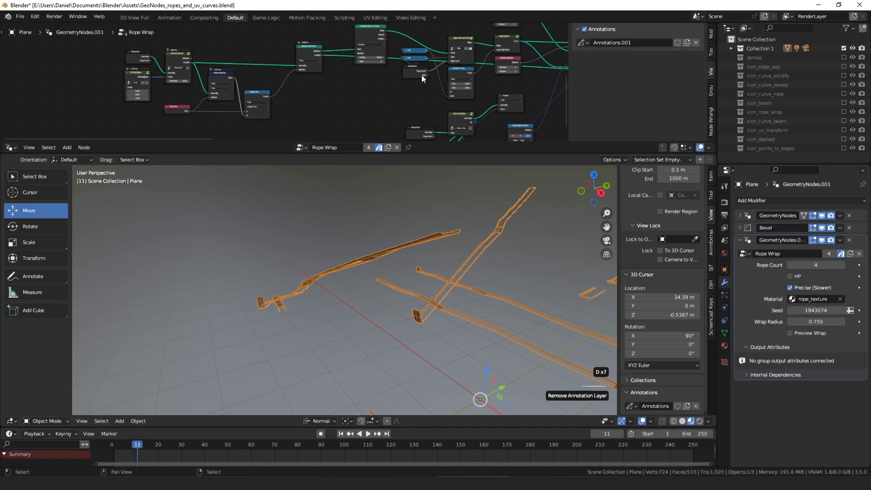
- Preview Separate Geometry's Selection output again and examine its link into Distribute Points on Faces
{"action": "scroll", "coordinate": [291, 80], "scroll_direction": "up", "scroll_amount": 3}
{"action": "left_click", "coordinate": [280, 70], "text": "alt+shift"}
{"action": "middle_click_drag", "start_coordinate": [283, 66], "coordinate": [263, 72]}
{"action": "left_click", "coordinate": [179, 96], "text": "alt+shift"}
{"action": "mouse_move", "coordinate": [387, 253]}
{"action": "middle_mouse_down"}
{"action": "mouse_move", "coordinate": [360, 232]}
{"action": "mouse_move", "coordinate": [391, 253]}
{"action": "mouse_move", "coordinate": [389, 261]}
{"action": "middle_mouse_up"}
{"action": "scroll", "coordinate": [310, 108], "scroll_direction": "up", "scroll_amount": 2}
{"action": "middle_click_drag", "start_coordinate": [319, 108], "coordinate": [313, 104]}
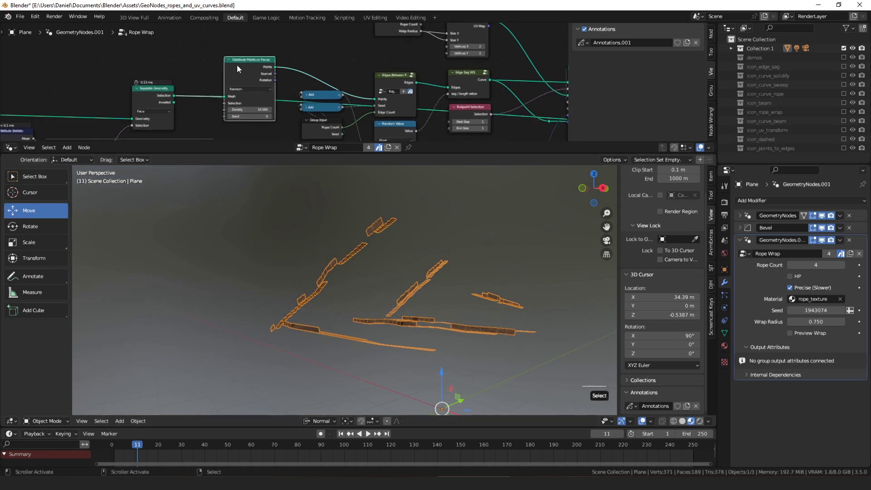
{"action": "mouse_move", "coordinate": [238, 68]}
{"action": "left_mouse_down"}
{"action": "mouse_move", "coordinate": [242, 56]}
{"action": "mouse_move", "coordinate": [241, 76]}
{"action": "left_mouse_up"}
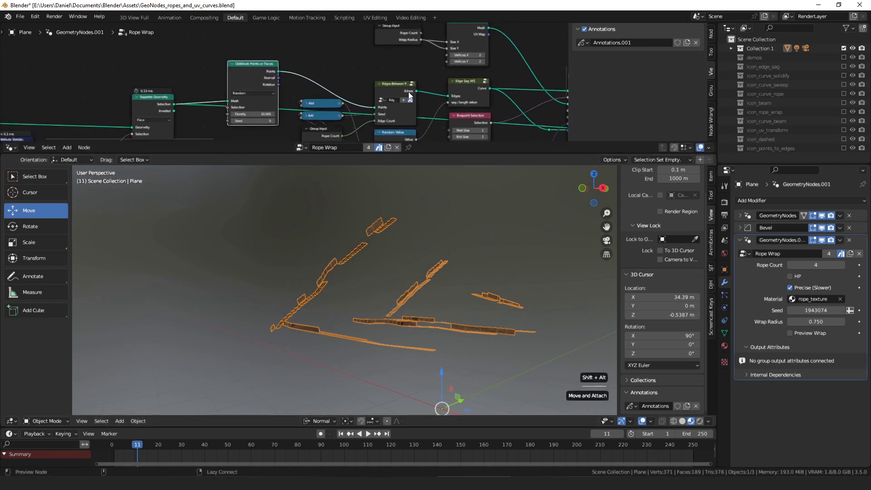
- Preview the Edges Between node that connects the distributed points, and inspect its edges alongside the Rope Count setting
{"action": "middle_click_drag", "start_coordinate": [396, 92], "coordinate": [281, 78]}
{"action": "scroll", "coordinate": [282, 79], "scroll_direction": "up", "scroll_amount": 3}
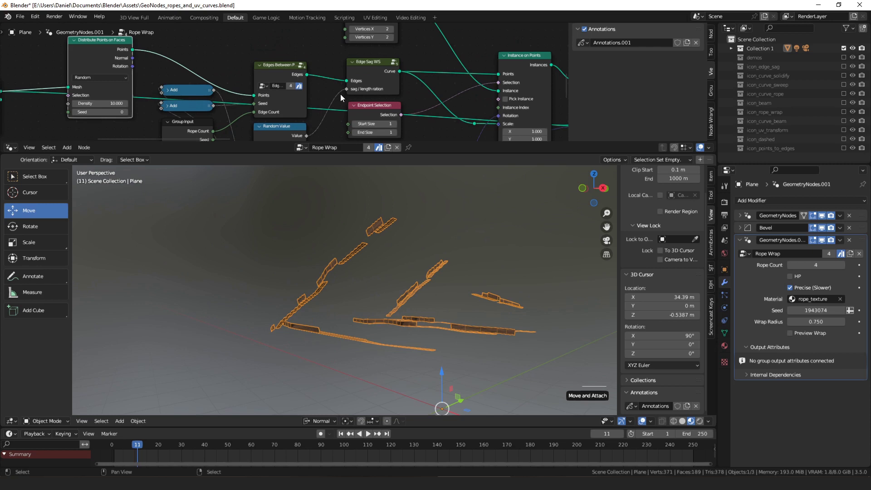
{"action": "middle_click_drag", "start_coordinate": [340, 93], "coordinate": [328, 98]}
{"action": "left_click", "coordinate": [268, 72], "text": "ctrl+shift"}
{"action": "middle_click_drag", "start_coordinate": [358, 235], "coordinate": [389, 255]}
{"action": "mouse_move", "coordinate": [815, 266]}
{"action": "left_mouse_down"}
{"action": "mouse_move", "coordinate": [849, 265]}
{"action": "mouse_move", "coordinate": [811, 265]}
{"action": "left_mouse_up"}
{"action": "middle_click_drag", "start_coordinate": [267, 87], "coordinate": [268, 64]}
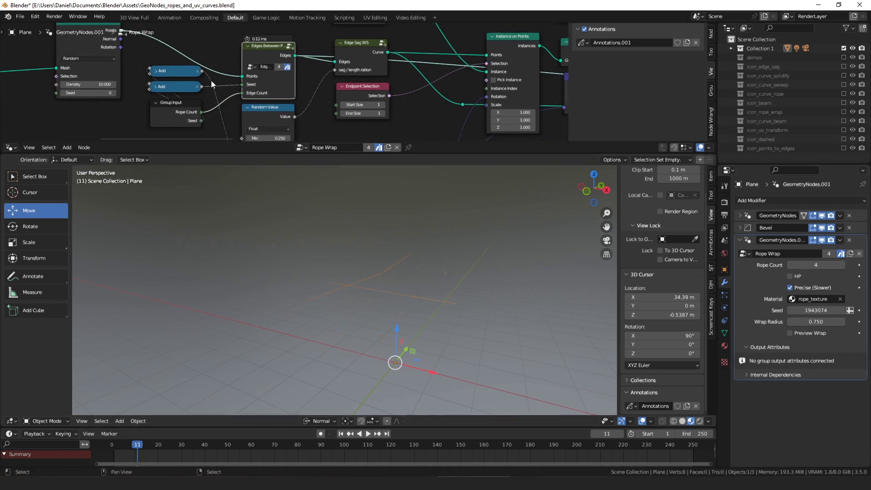
- Examine the Group Input's Rope Count link into Edge Count and the Random Value node's Min and Max settings
{"action": "scroll", "coordinate": [212, 83], "scroll_direction": "up", "scroll_amount": 3}
{"action": "middle_click_drag", "start_coordinate": [215, 85], "coordinate": [245, 65]}
{"action": "left_click_drag", "start_coordinate": [218, 103], "coordinate": [260, 77]}
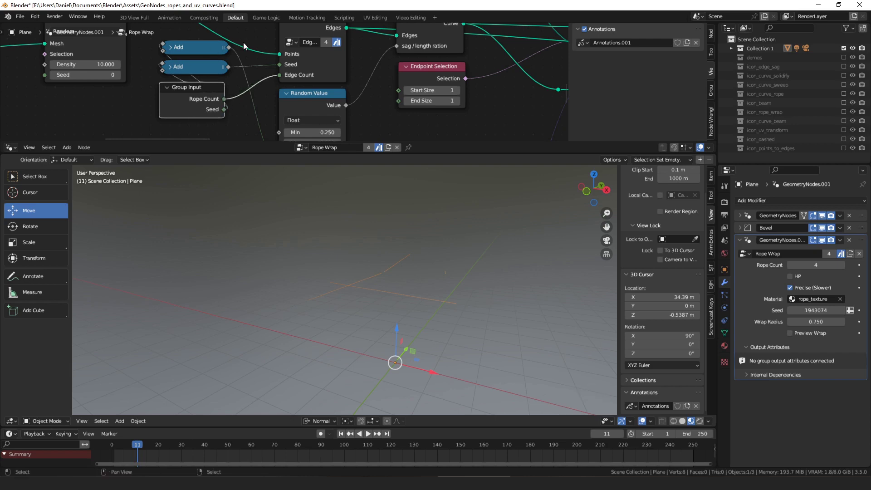
{"action": "middle_click_drag", "start_coordinate": [329, 113], "coordinate": [323, 70]}
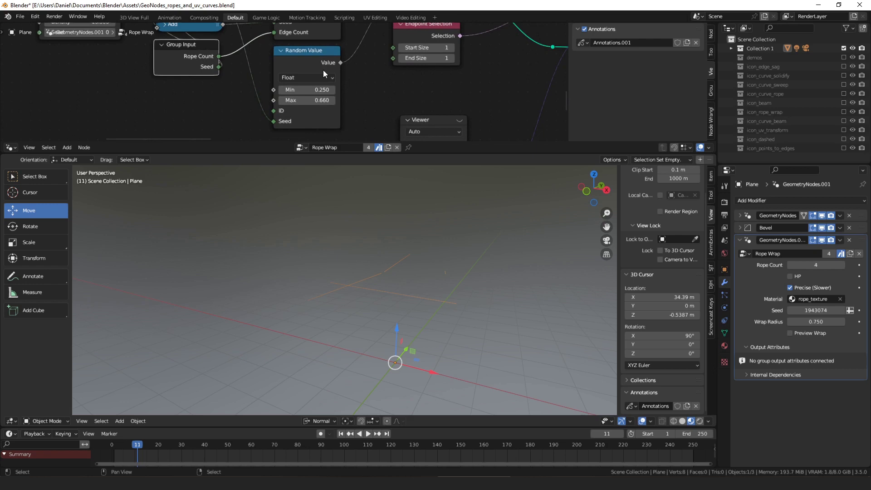
{"action": "scroll", "coordinate": [309, 59], "scroll_direction": "down", "scroll_amount": 1}
{"action": "left_click", "coordinate": [278, 56]}
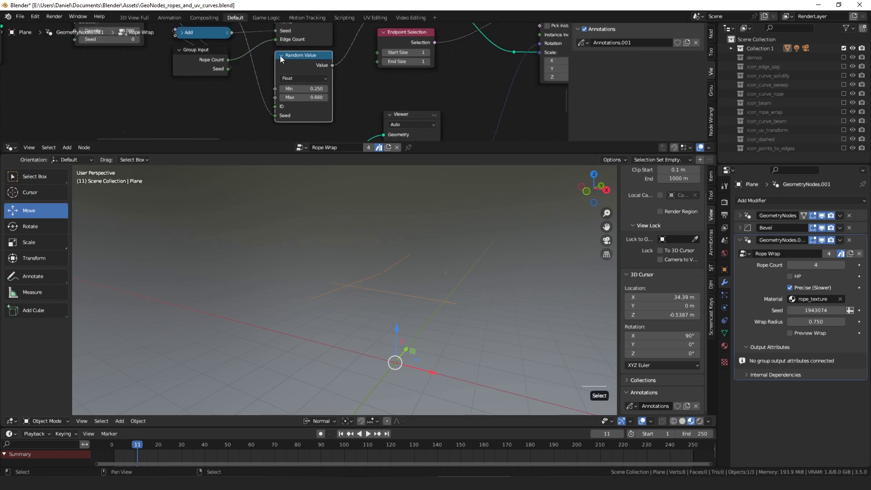
{"action": "left_click", "coordinate": [280, 56]}
{"action": "left_click", "coordinate": [281, 56]}
- Preview the Edge Sag WS node and trace the Random Value link into its sag / length ratio input
{"action": "middle_click_drag", "start_coordinate": [404, 28], "coordinate": [351, 79]}
{"action": "left_click_drag", "start_coordinate": [362, 58], "coordinate": [360, 48]}
{"action": "middle_click_drag", "start_coordinate": [352, 29], "coordinate": [342, 45]}
{"action": "left_click", "coordinate": [343, 45], "text": "alt+shift"}
{"action": "left_click_drag", "start_coordinate": [341, 51], "coordinate": [343, 56]}
{"action": "mouse_move", "coordinate": [345, 54]}
{"action": "middle_mouse_down"}
{"action": "mouse_move", "coordinate": [358, 37]}
{"action": "mouse_move", "coordinate": [357, 47]}
{"action": "middle_mouse_up"}
{"action": "middle_click_drag", "start_coordinate": [254, 127], "coordinate": [262, 97]}
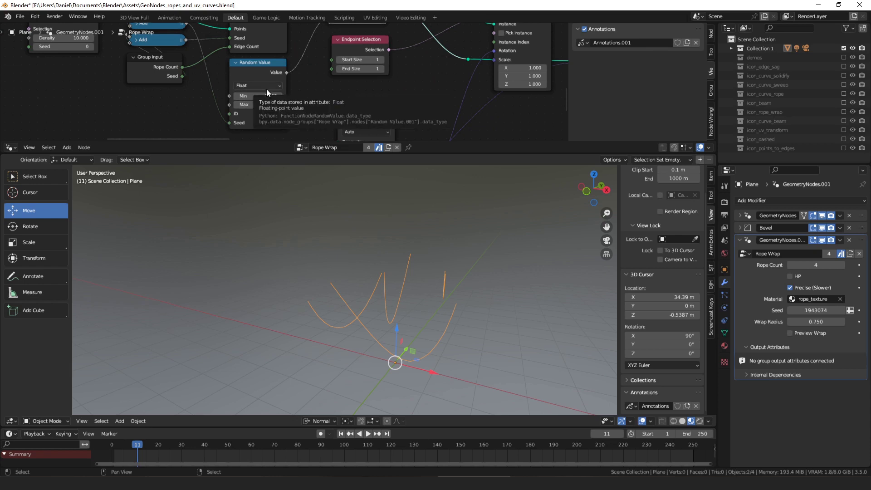
- Preview the Grid node's Mesh output, which supplies the instance for Instance on Points
{"action": "scroll", "coordinate": [266, 88], "scroll_direction": "down", "scroll_amount": 4}
{"action": "middle_click_drag", "start_coordinate": [342, 55], "coordinate": [279, 97]}
{"action": "left_click_drag", "start_coordinate": [256, 73], "coordinate": [256, 74]}
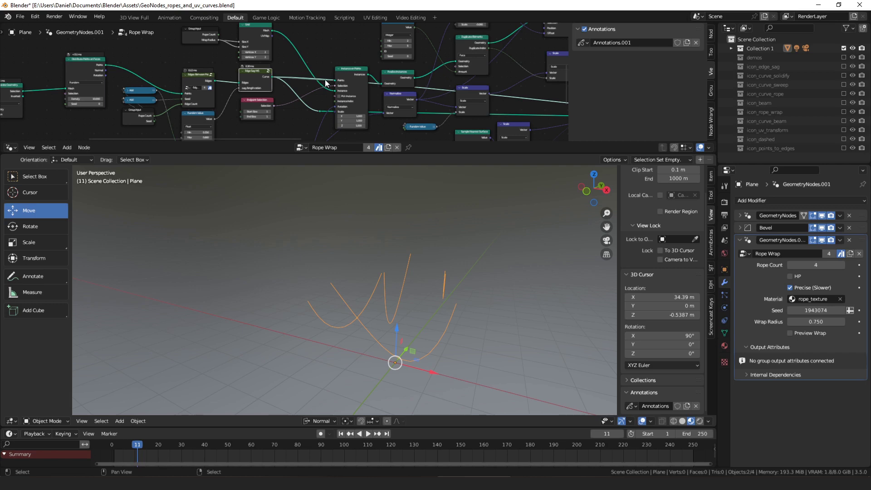
{"action": "middle_click_drag", "start_coordinate": [335, 77], "coordinate": [271, 78]}
{"action": "scroll", "coordinate": [272, 78], "scroll_direction": "up", "scroll_amount": 2}
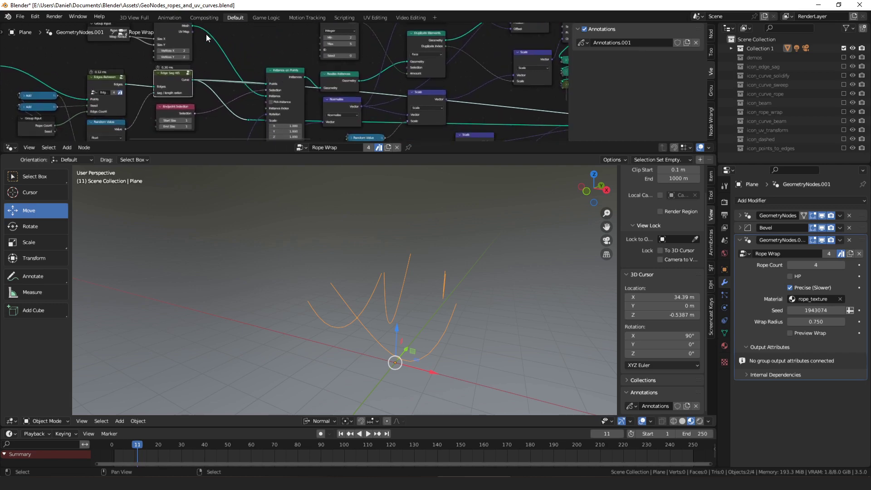
{"action": "left_click", "coordinate": [183, 34], "text": "ctrl+shift"}
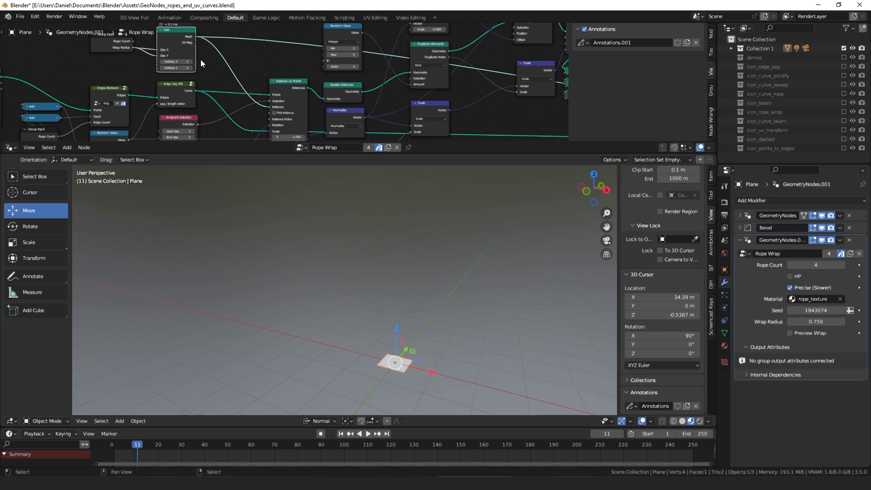
{"action": "middle_click_drag", "start_coordinate": [251, 61], "coordinate": [241, 48]}
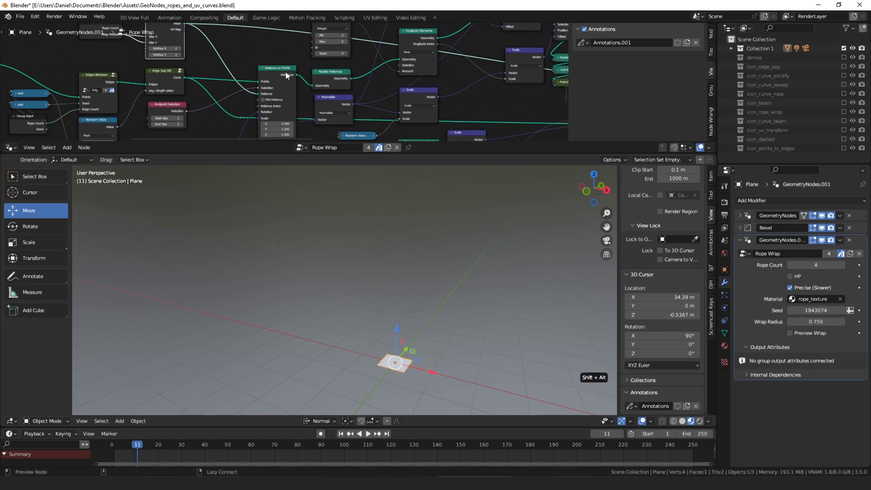
- Disconnect the Rotation input of Instance on Points and preview the unrotated grids at the curve endpoints
{"action": "left_click", "coordinate": [165, 75], "text": "ctrl+shift"}
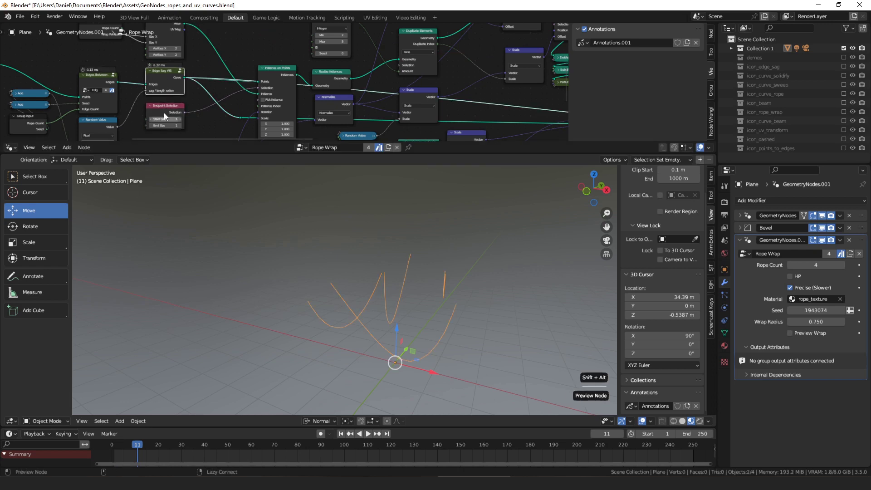
{"action": "left_click", "coordinate": [252, 113]}
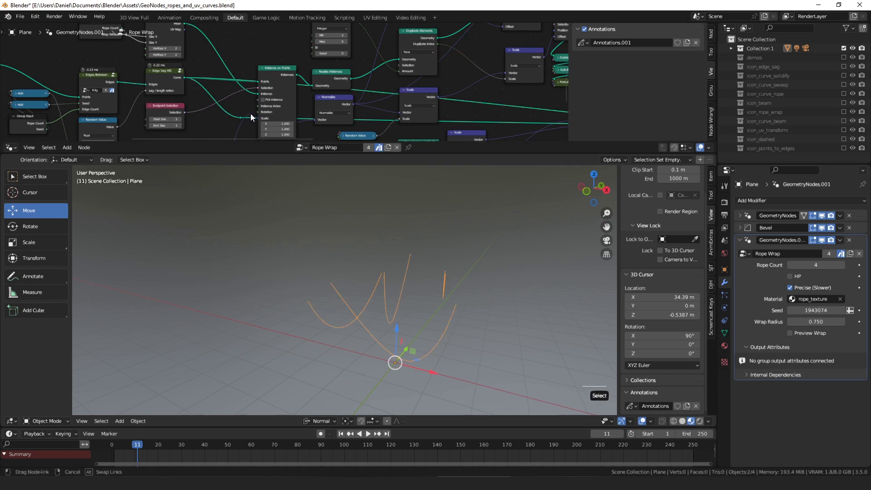
{"action": "left_click", "coordinate": [259, 112]}
{"action": "middle_click_drag", "start_coordinate": [262, 110], "coordinate": [264, 88]}
{"action": "mouse_move", "coordinate": [228, 113]}
{"action": "right_mouse_down", "text": "shift"}
{"action": "mouse_move", "coordinate": [249, 114]}
{"action": "mouse_move", "coordinate": [257, 102]}
{"action": "right_mouse_up", "text": "shift"}
{"action": "key", "text": "x"}
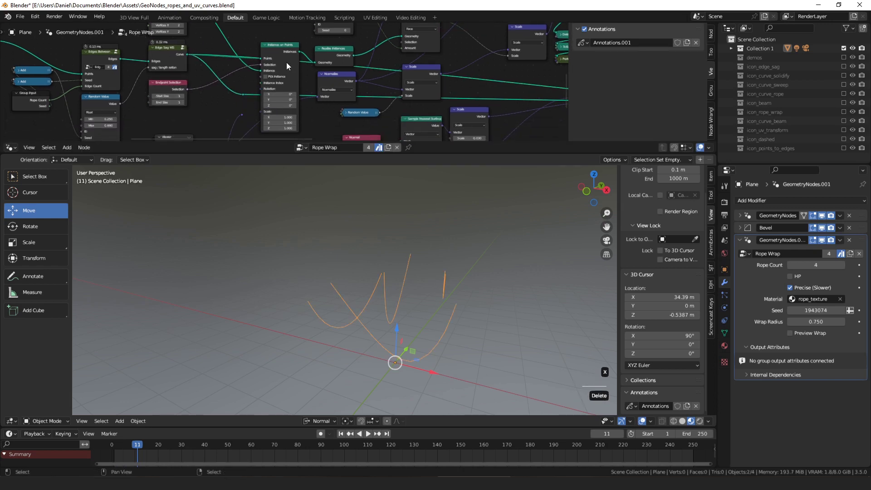
{"action": "left_click", "coordinate": [285, 51], "text": "ctrl+shift"}
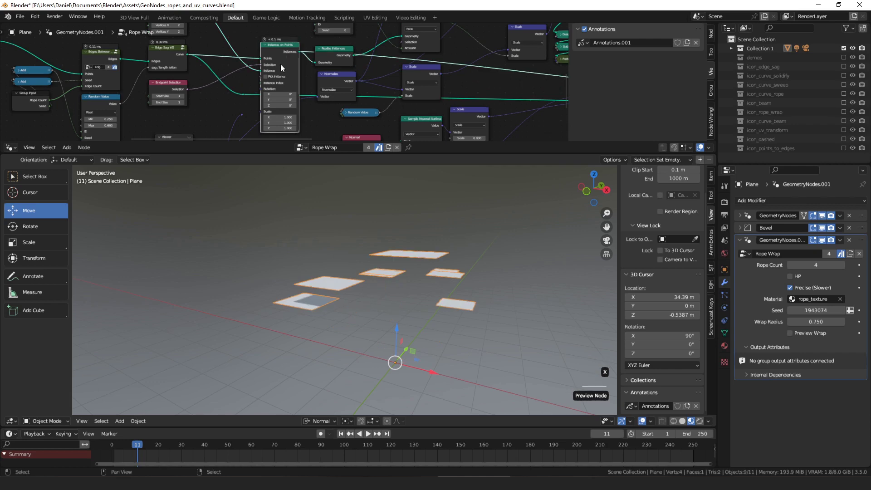
{"action": "mouse_move", "coordinate": [281, 64]}
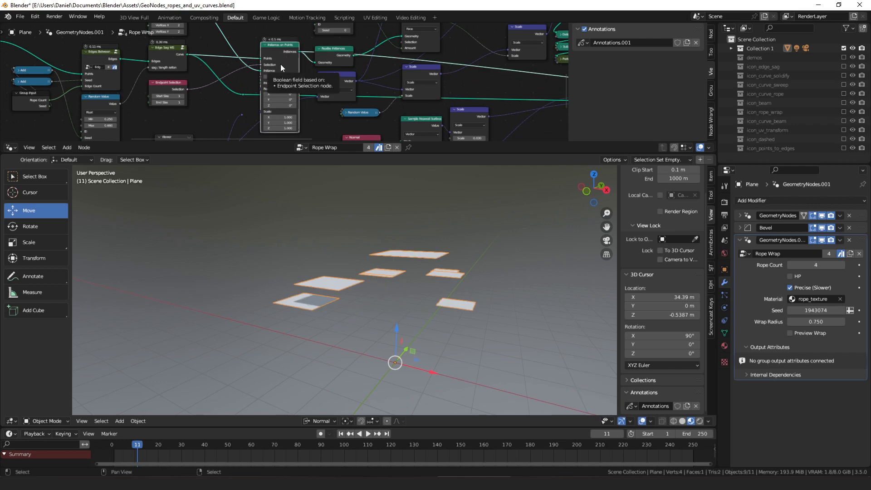
- Reconnect the Align Euler to Vector rotation to the Rotation input of Instance on Points
{"action": "scroll", "coordinate": [288, 72], "scroll_direction": "down", "scroll_amount": 2}
{"action": "middle_click_drag", "start_coordinate": [261, 130], "coordinate": [340, 35]}
{"action": "scroll", "coordinate": [255, 72], "scroll_direction": "up", "scroll_amount": 1}
{"action": "scroll", "coordinate": [255, 71], "scroll_direction": "up", "scroll_amount": 1}
{"action": "middle_click_drag", "start_coordinate": [213, 57], "coordinate": [209, 75]}
{"action": "middle_click_drag", "start_coordinate": [309, 66], "coordinate": [255, 80]}
{"action": "left_click_drag", "start_coordinate": [251, 83], "coordinate": [250, 87]}
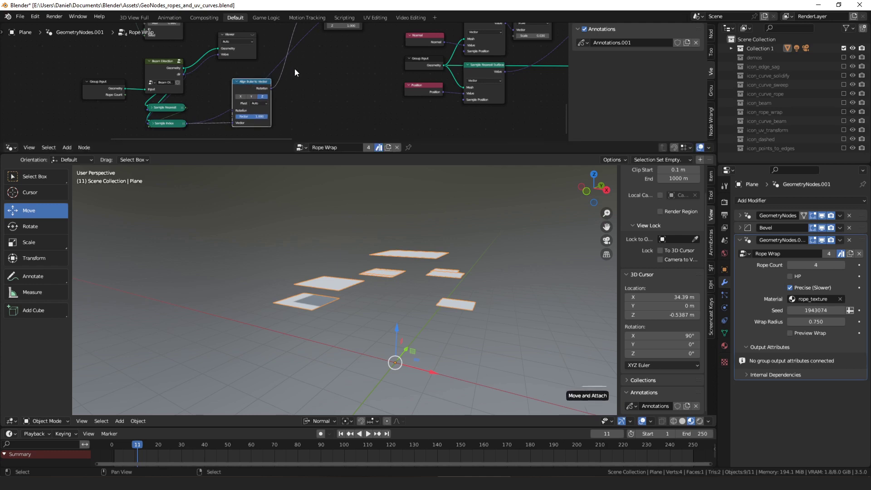
{"action": "middle_click_drag", "start_coordinate": [303, 51], "coordinate": [278, 90]}
{"action": "left_click_drag", "start_coordinate": [278, 51], "coordinate": [300, 52]}
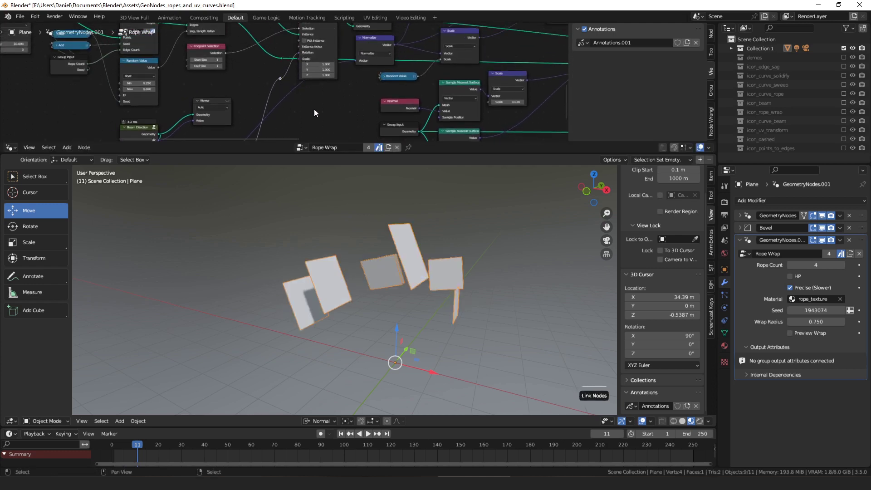
- Add a Join Geometry node combining the grid instances with a new Group Input's Geometry, and preview it
{"action": "scroll", "coordinate": [314, 110], "scroll_direction": "down", "scroll_amount": 4}
{"action": "middle_click_drag", "start_coordinate": [306, 33], "coordinate": [291, 88]}
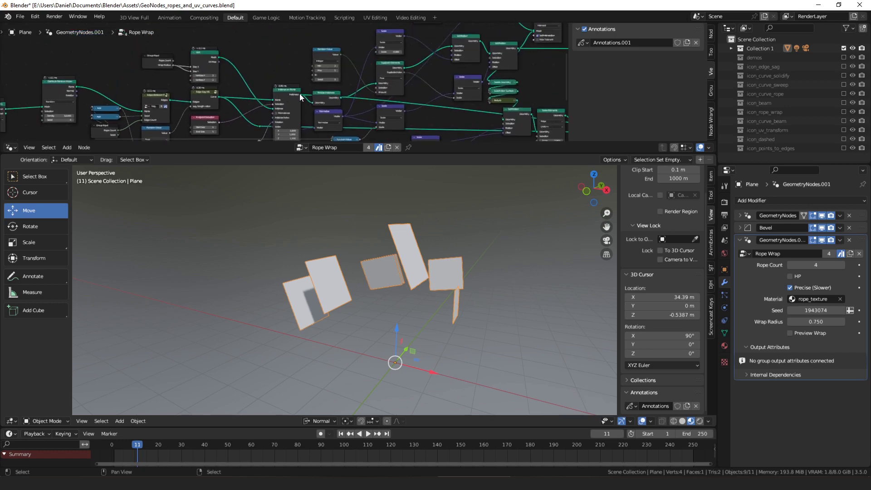
{"action": "left_click_drag", "start_coordinate": [300, 94], "coordinate": [296, 44]}
{"action": "type", "text": "joi"}
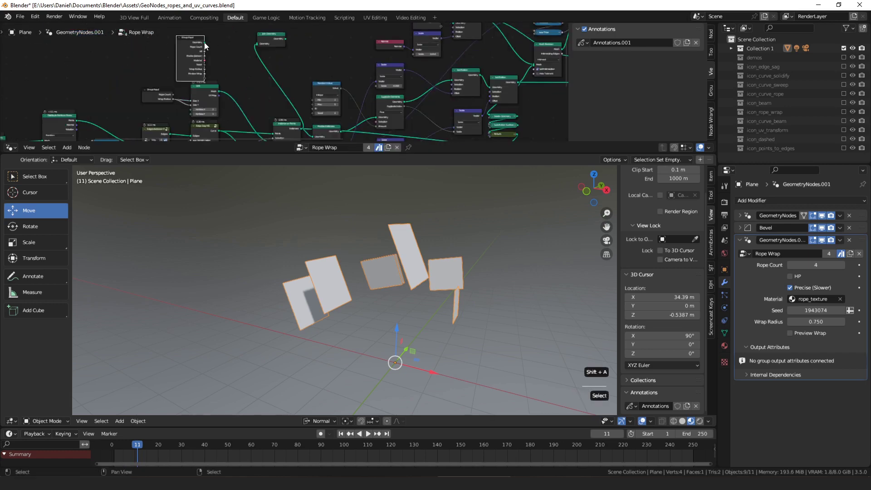
{"action": "left_click_drag", "start_coordinate": [205, 43], "coordinate": [258, 43]}
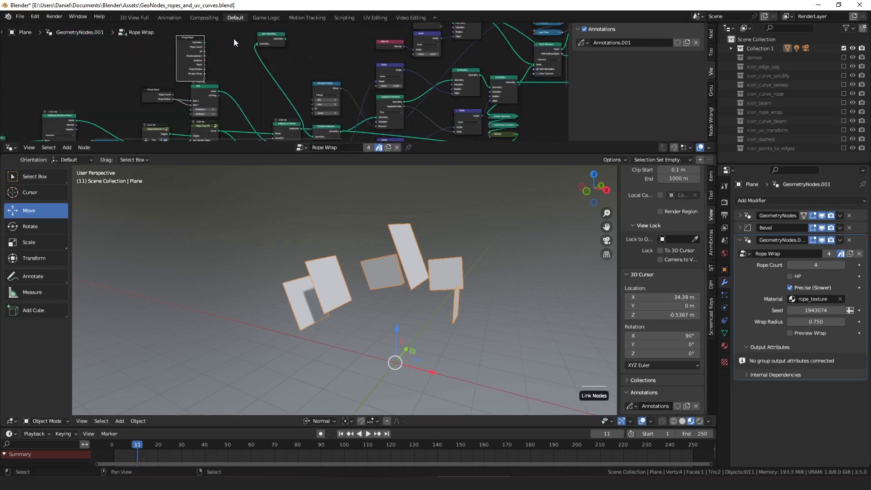
{"action": "left_click", "coordinate": [266, 40], "text": "alt+shift"}
{"action": "left_click_drag", "start_coordinate": [183, 40], "coordinate": [219, 46]}
- In Edit Mode, select one beam's linked edge and trackball-rotate it by about 55.6° and 40.1°
{"action": "middle_click_drag", "start_coordinate": [347, 223], "coordinate": [443, 241]}
{"action": "key", "text": "Tab"}
{"action": "left_click", "coordinate": [408, 234]}
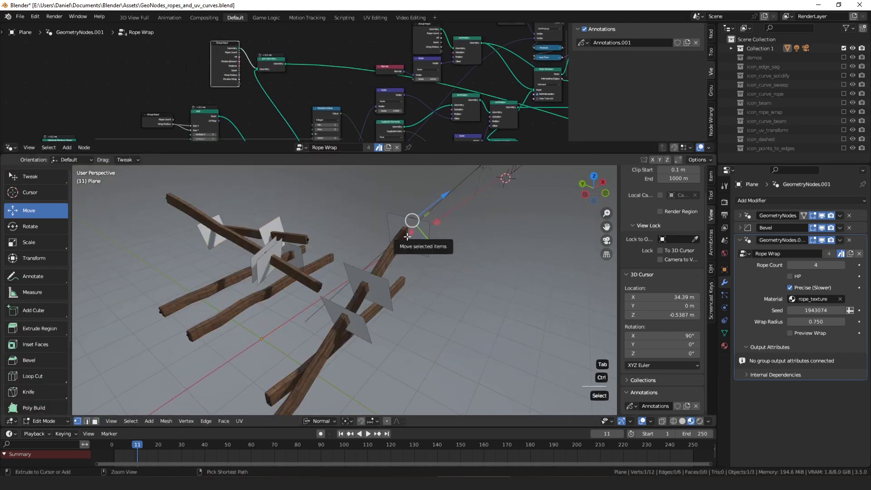
{"action": "key", "text": "ctrl+l"}
{"action": "key", "text": "r"}
{"action": "key", "text": "r"}
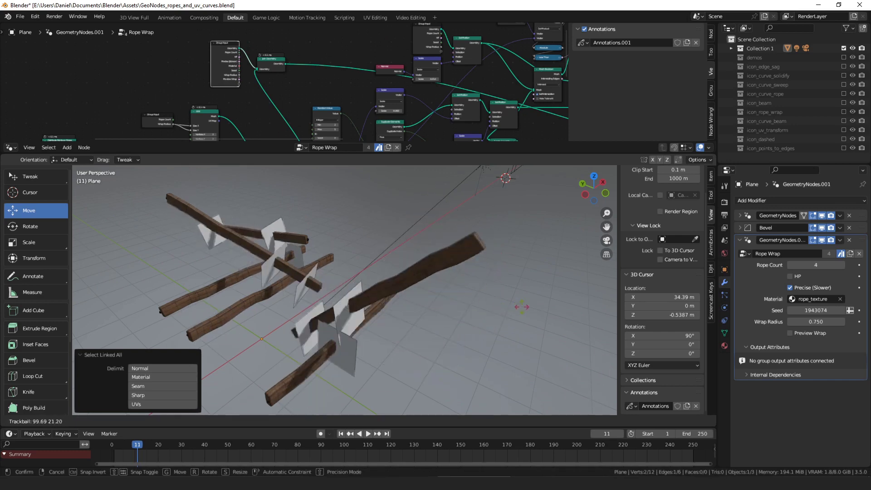
{"action": "left_click", "coordinate": [535, 273]}
{"action": "middle_click_drag", "start_coordinate": [479, 273], "coordinate": [430, 267]}
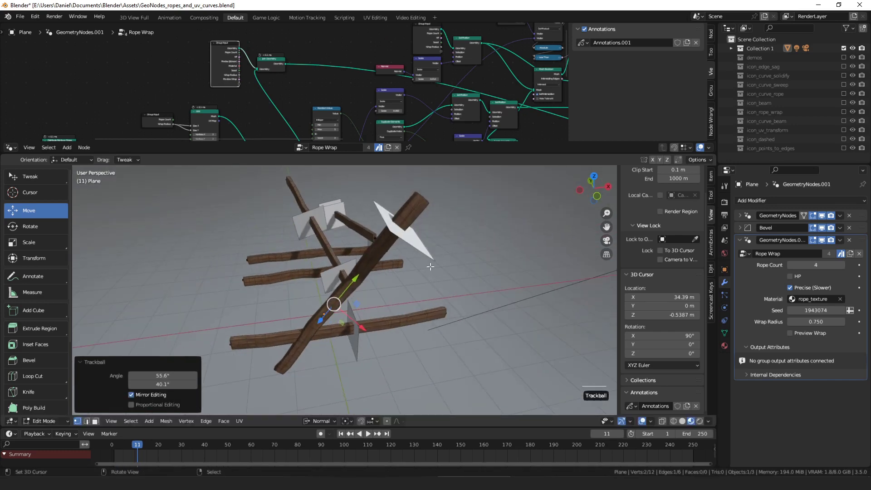
- Examine the Beam Direction group and its sampling nodes beside Align Euler to Vector, and expand the collapsed Sample Nearest node
{"action": "middle_click_drag", "start_coordinate": [324, 85], "coordinate": [323, 80]}
{"action": "scroll", "coordinate": [300, 72], "scroll_direction": "up", "scroll_amount": 5}
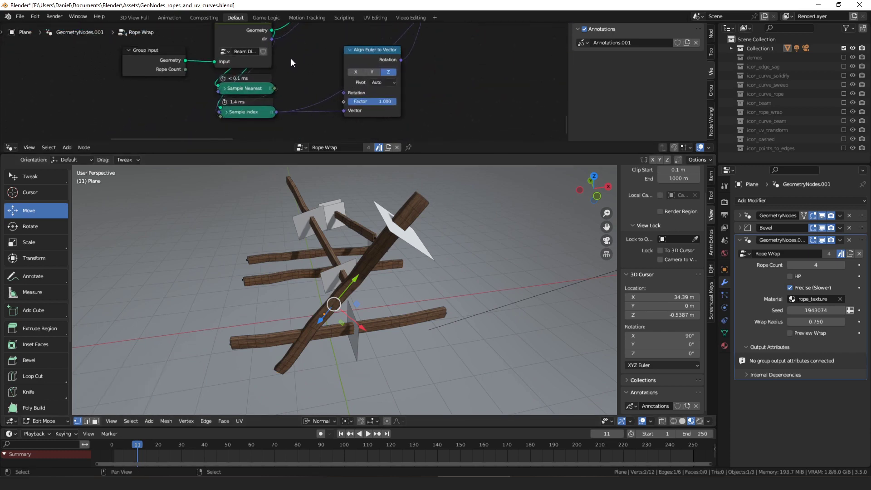
{"action": "middle_click_drag", "start_coordinate": [291, 59], "coordinate": [289, 90]}
{"action": "left_click_drag", "start_coordinate": [248, 59], "coordinate": [249, 57]}
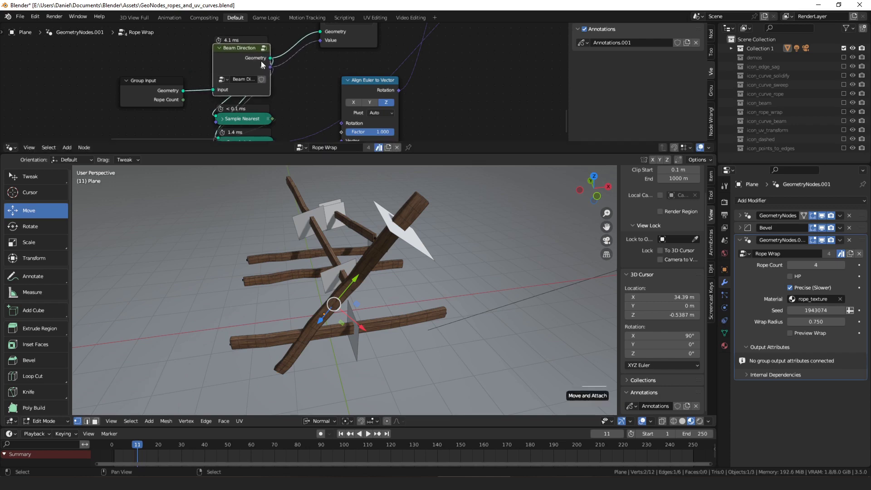
{"action": "scroll", "coordinate": [318, 86], "scroll_direction": "down", "scroll_amount": 4}
{"action": "middle_click_drag", "start_coordinate": [366, 61], "coordinate": [321, 171]}
{"action": "scroll", "coordinate": [350, 102], "scroll_direction": "up", "scroll_amount": 5}
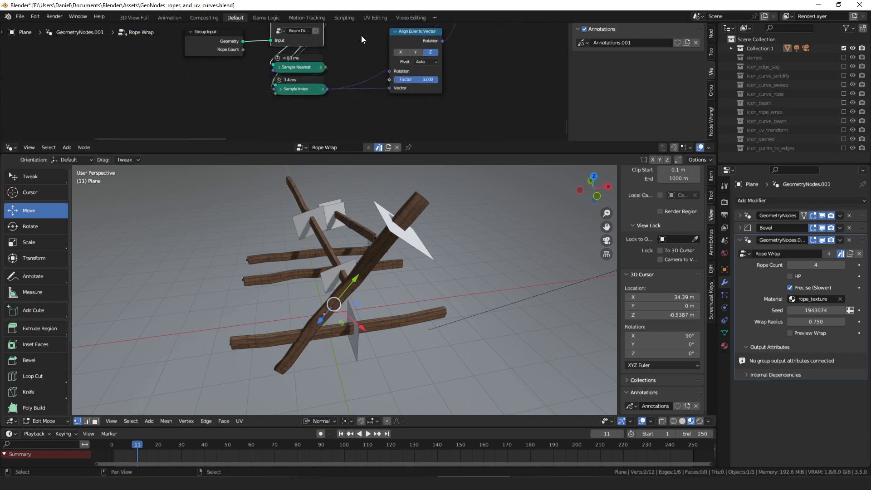
{"action": "left_click", "coordinate": [283, 65]}
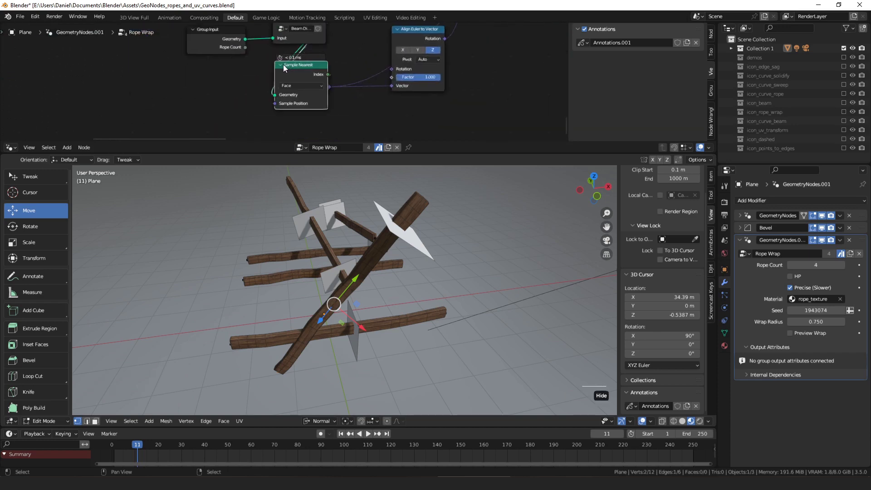
- Examine the settings of the Sample Nearest and Sample Index nodes between Beam Direction and Align Euler to Vector, collapsing them again
{"action": "middle_click_drag", "start_coordinate": [292, 63], "coordinate": [287, 82]}
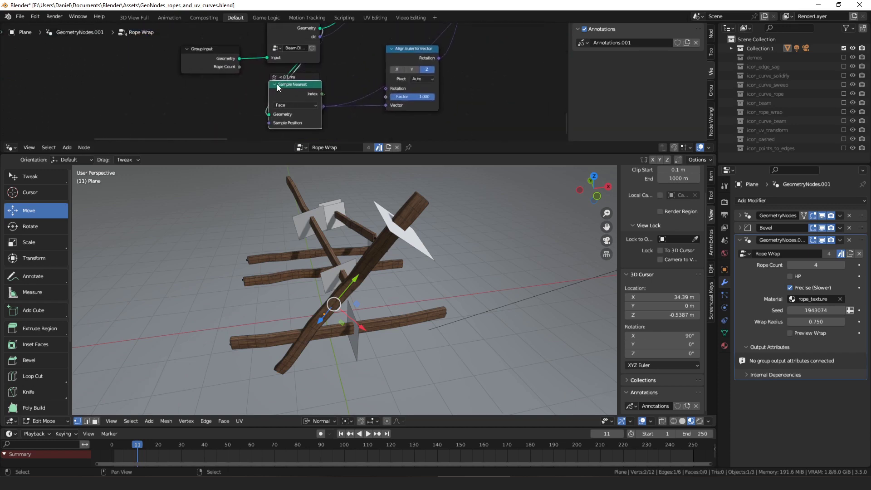
{"action": "left_click", "coordinate": [276, 84]}
{"action": "middle_click_drag", "start_coordinate": [301, 41], "coordinate": [297, 72]}
{"action": "left_click_drag", "start_coordinate": [291, 60], "coordinate": [290, 62]}
{"action": "middle_click_drag", "start_coordinate": [311, 95], "coordinate": [306, 57]}
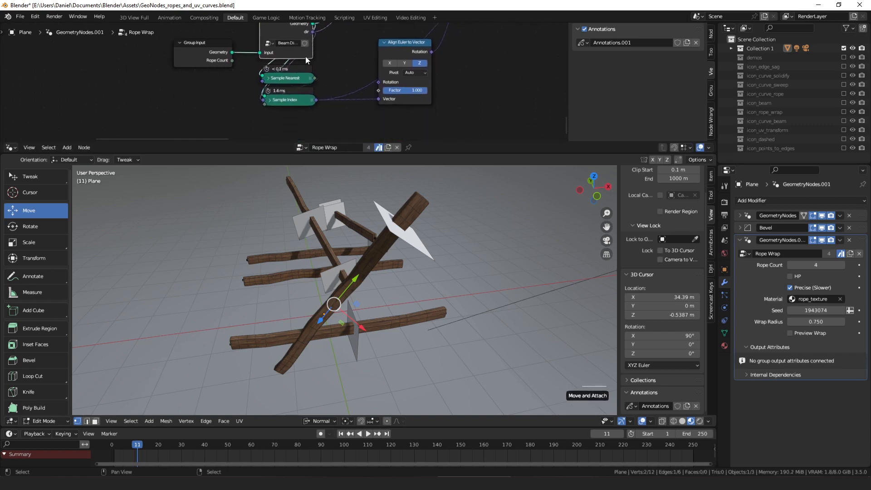
{"action": "left_click", "coordinate": [270, 101]}
{"action": "left_click", "coordinate": [269, 79]}
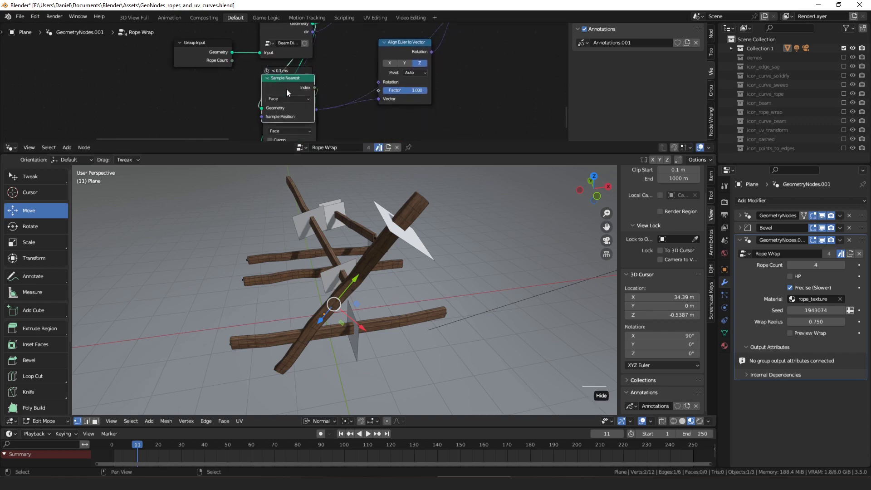
{"action": "middle_click_drag", "start_coordinate": [307, 95], "coordinate": [307, 65]}
{"action": "left_click", "coordinate": [267, 49]}
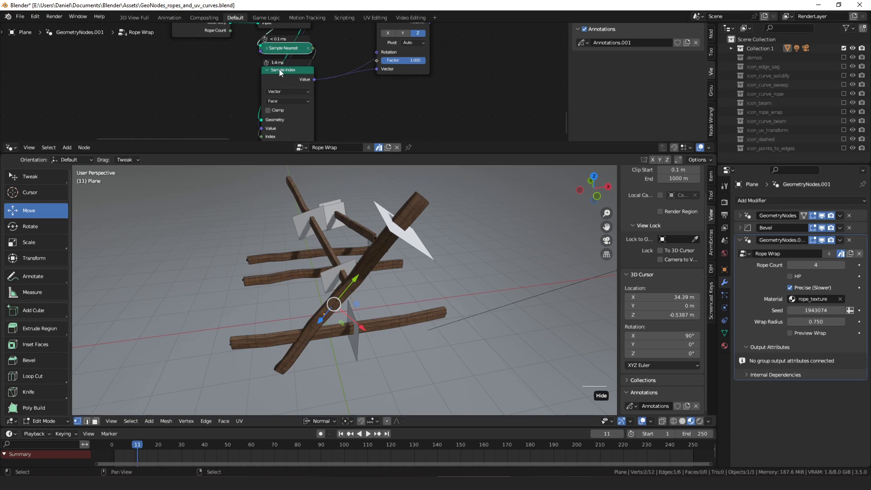
{"action": "left_click_drag", "start_coordinate": [278, 74], "coordinate": [276, 73]}
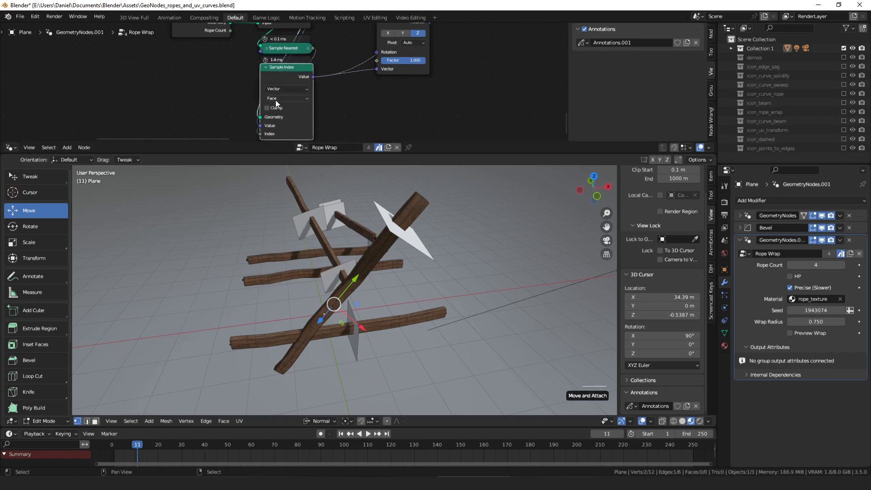
{"action": "middle_click_drag", "start_coordinate": [289, 77], "coordinate": [280, 125]}
{"action": "left_click_drag", "start_coordinate": [274, 38], "coordinate": [275, 44]}
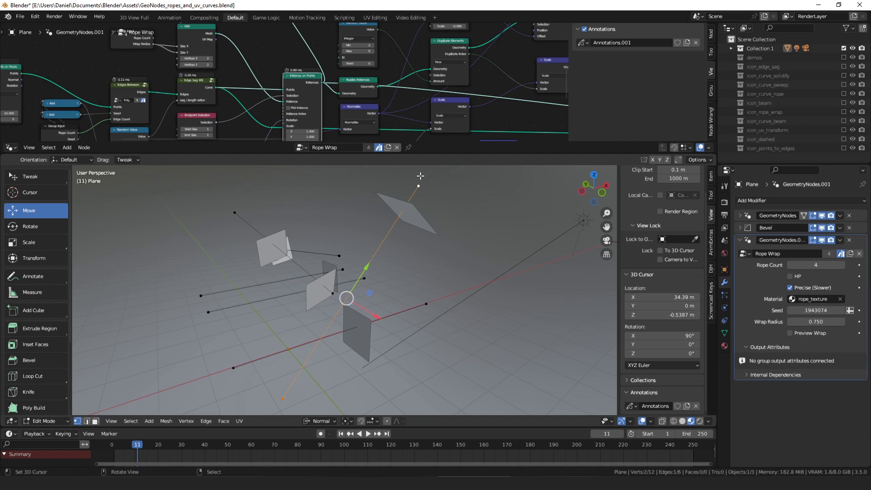
- Preview the Realize Instances node that follows Instance on Points
{"action": "middle_click_drag", "start_coordinate": [387, 93], "coordinate": [377, 96]}
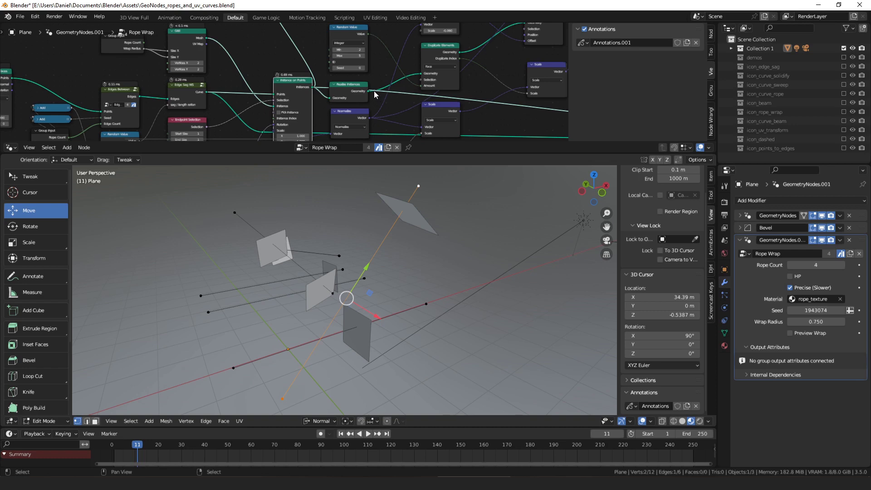
{"action": "middle_click_drag", "start_coordinate": [374, 91], "coordinate": [333, 88]}
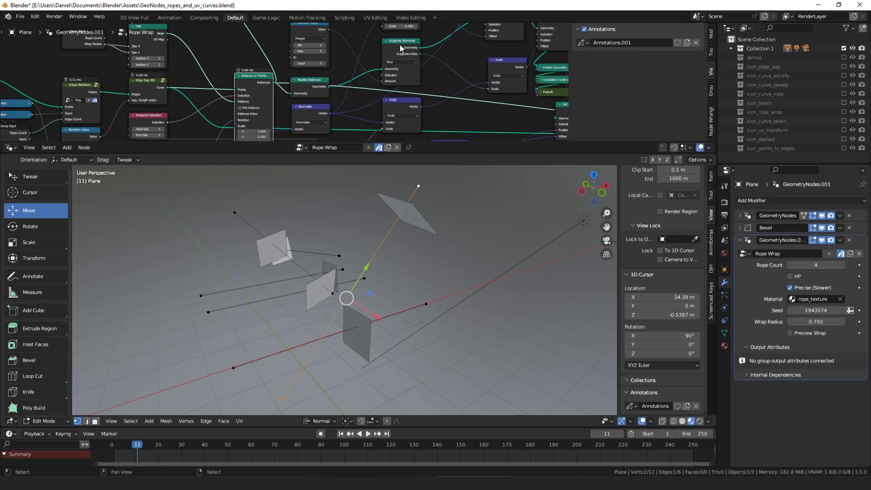
{"action": "left_click_drag", "start_coordinate": [400, 45], "coordinate": [399, 48]}
{"action": "scroll", "coordinate": [335, 83], "scroll_direction": "up", "scroll_amount": 2}
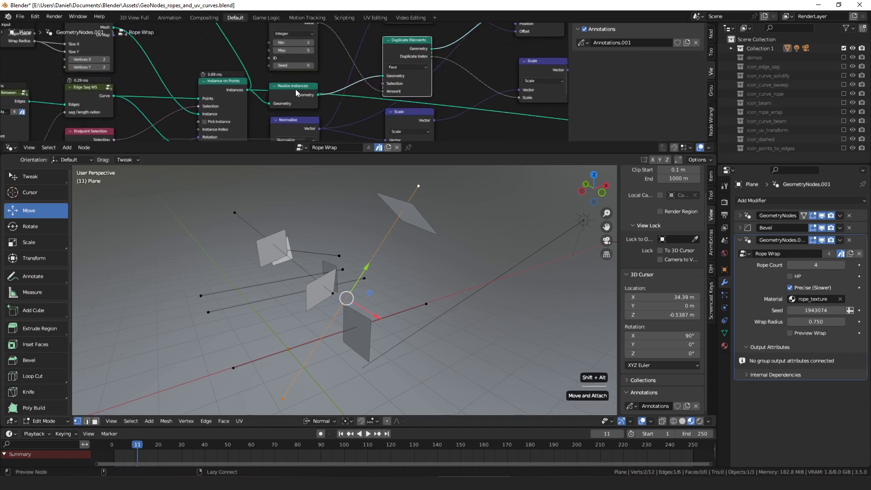
{"action": "left_click", "coordinate": [295, 89], "text": "ctrl+shift"}
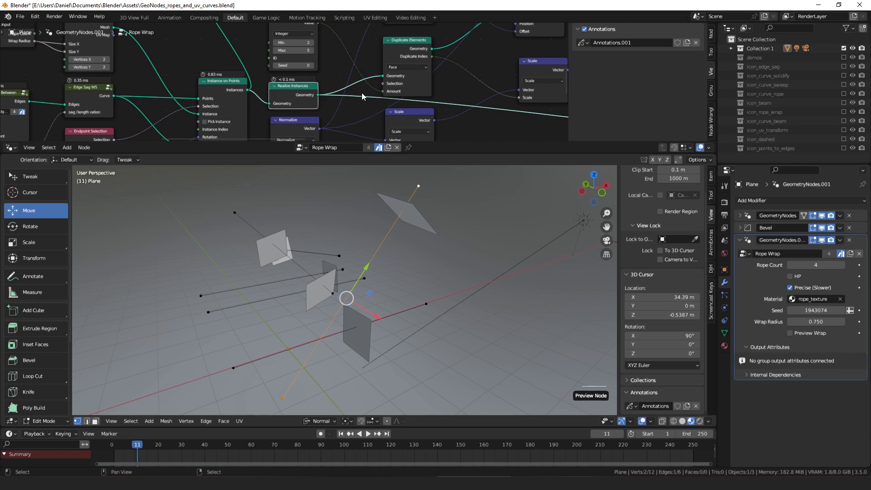
- Preview the Duplicate Elements node and select the integer Random Value node feeding its Amount
{"action": "middle_click_drag", "start_coordinate": [361, 93], "coordinate": [266, 128]}
{"action": "scroll", "coordinate": [273, 122], "scroll_direction": "up", "scroll_amount": 1}
{"action": "left_click", "coordinate": [315, 83]}
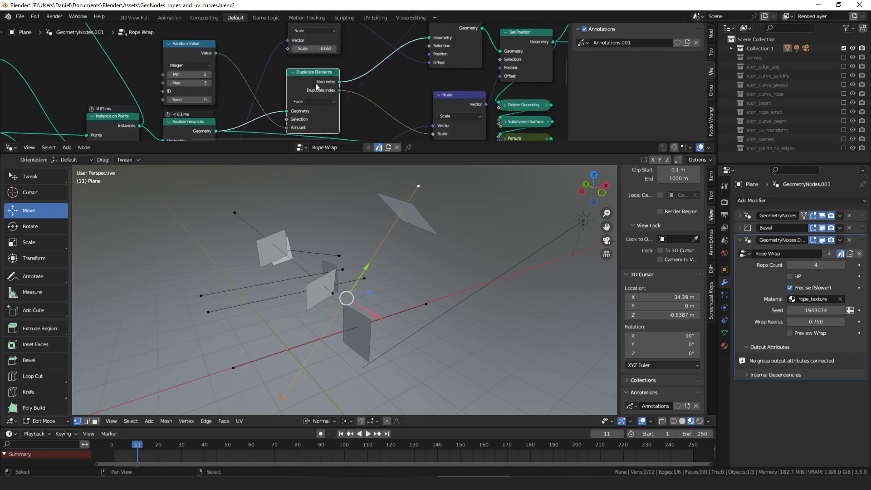
{"action": "left_click", "coordinate": [323, 83], "text": "ctrl+shift"}
{"action": "left_click_drag", "start_coordinate": [191, 53], "coordinate": [191, 52]}
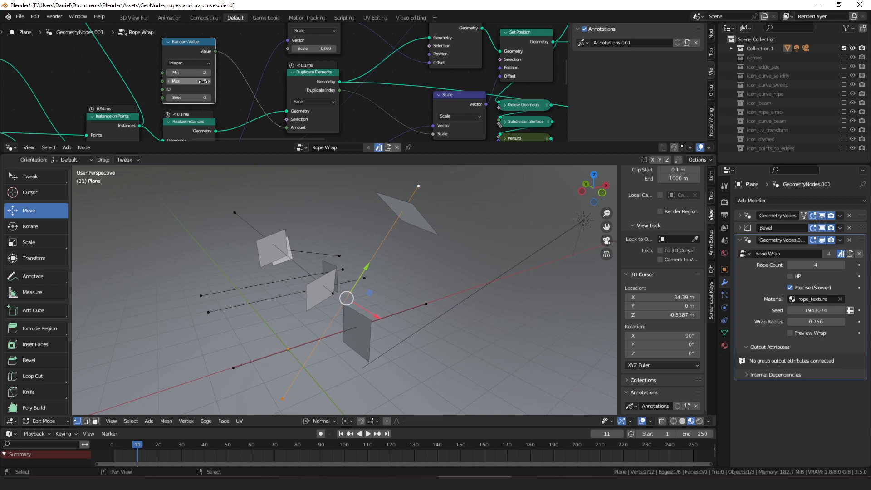
- Trace the beam direction vector from the Beam Direction group to the Normalize node below Realize Instances
{"action": "middle_click_drag", "start_coordinate": [339, 83], "coordinate": [315, 71]}
{"action": "middle_click_drag", "start_coordinate": [424, 207], "coordinate": [386, 159]}
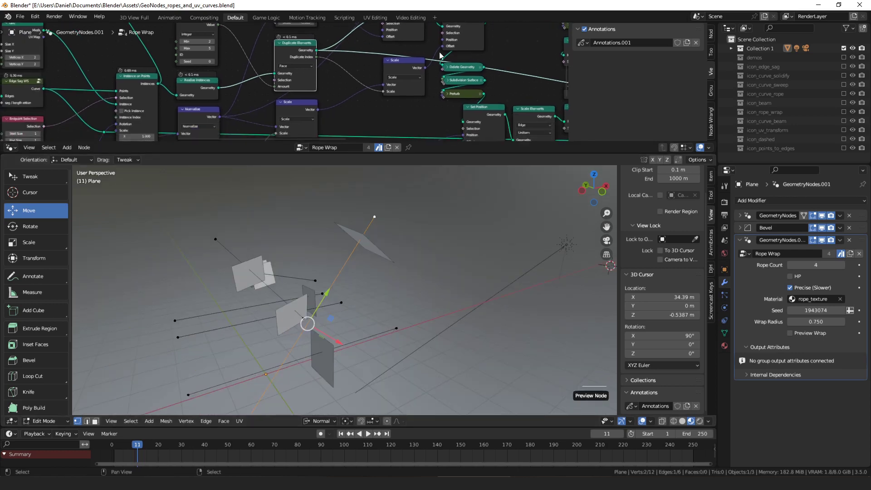
{"action": "middle_click_drag", "start_coordinate": [330, 59], "coordinate": [308, 72]}
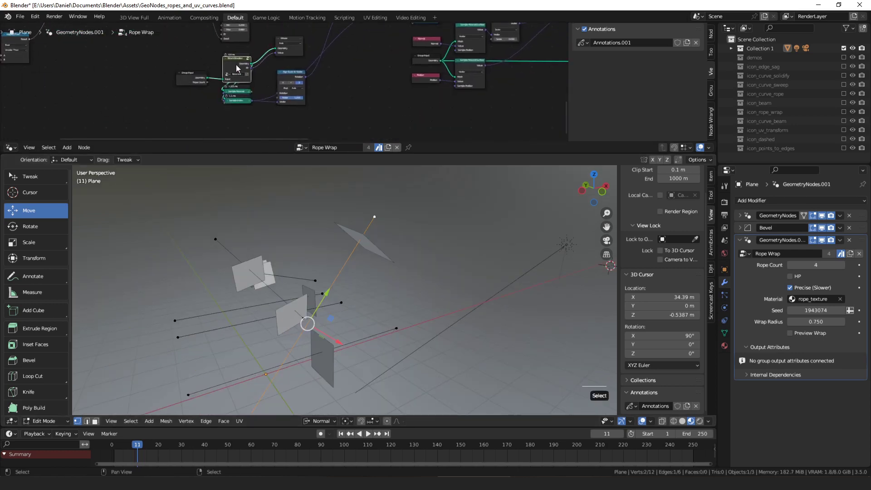
{"action": "left_click_drag", "start_coordinate": [236, 65], "coordinate": [240, 64]}
{"action": "middle_click_drag", "start_coordinate": [313, 62], "coordinate": [225, 133]}
{"action": "scroll", "coordinate": [322, 72], "scroll_direction": "up", "scroll_amount": 4}
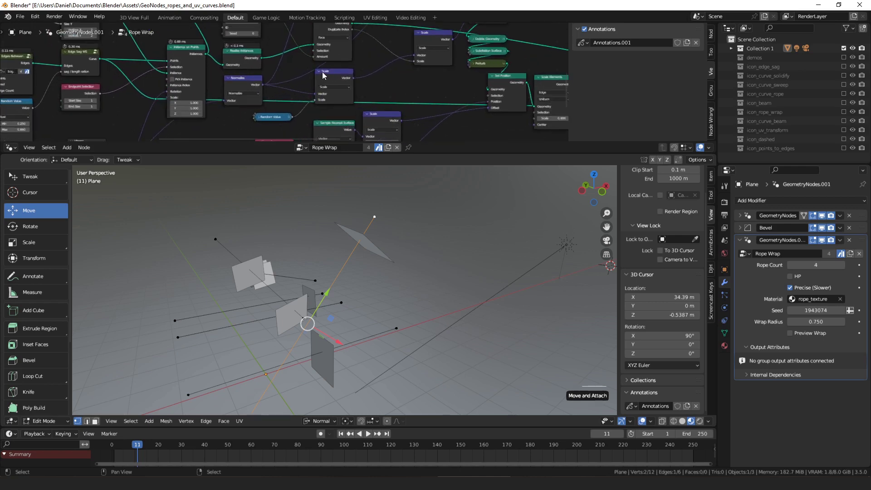
{"action": "left_click_drag", "start_coordinate": [244, 77], "coordinate": [243, 80]}
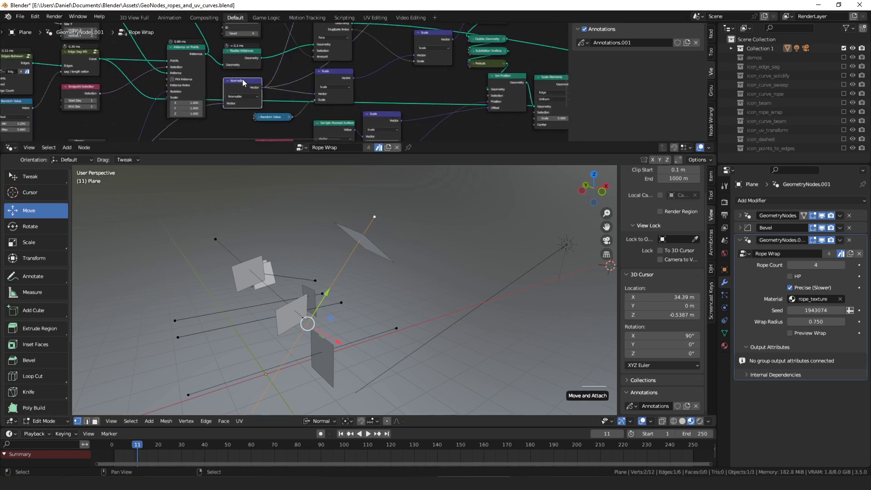
- Inspect the Scale node set to -0.060 and preview the first Set Position node, whose Offset it drives
{"action": "middle_click_drag", "start_coordinate": [283, 66], "coordinate": [214, 132]}
{"action": "mouse_move", "coordinate": [265, 35]}
{"action": "left_mouse_down"}
{"action": "mouse_move", "coordinate": [284, 43]}
{"action": "mouse_move", "coordinate": [252, 45]}
{"action": "left_mouse_up"}
{"action": "scroll", "coordinate": [285, 44], "scroll_direction": "up", "scroll_amount": 5}
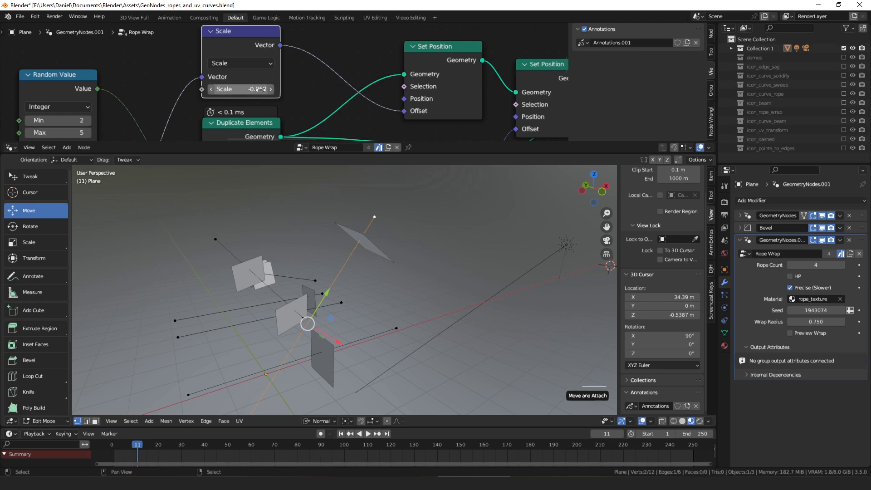
{"action": "left_click_drag", "start_coordinate": [446, 52], "coordinate": [429, 48]}
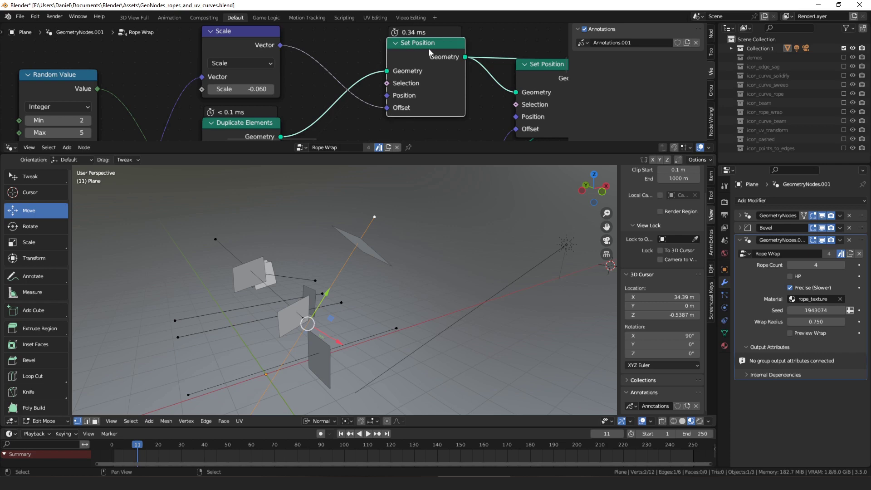
{"action": "left_click_drag", "start_coordinate": [257, 49], "coordinate": [258, 51]}
{"action": "left_click_drag", "start_coordinate": [420, 51], "coordinate": [406, 56]}
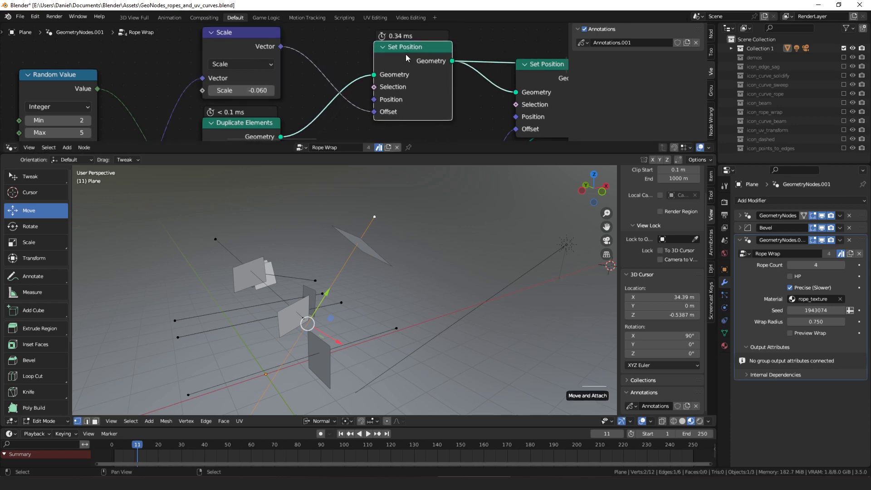
{"action": "scroll", "coordinate": [418, 78], "scroll_direction": "down", "scroll_amount": 2}
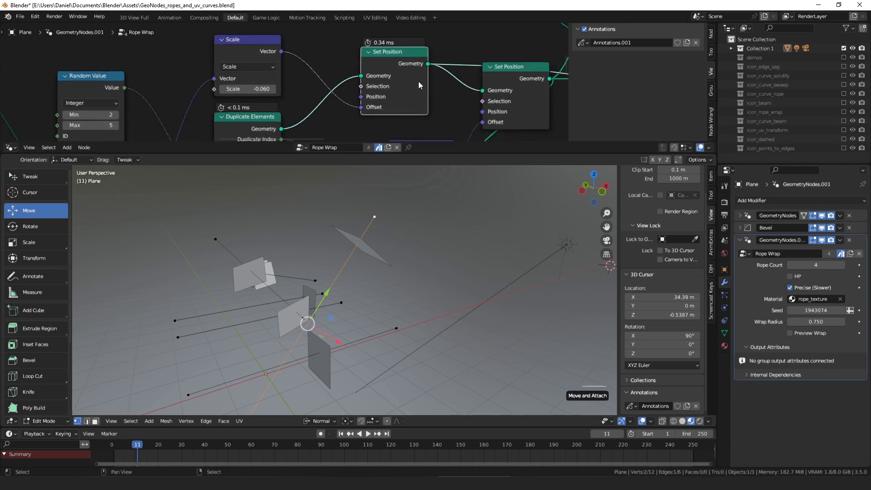
- Inspect the Normalize node and the Scale node beside it, checking the Min and Max of the collapsed Random Value node driving its Scale
{"action": "middle_click_drag", "start_coordinate": [419, 81], "coordinate": [389, 50]}
{"action": "scroll", "coordinate": [389, 55], "scroll_direction": "down", "scroll_amount": 3}
{"action": "middle_click_drag", "start_coordinate": [223, 134], "coordinate": [261, 85]}
{"action": "left_click", "coordinate": [184, 84]}
{"action": "scroll", "coordinate": [309, 80], "scroll_direction": "down", "scroll_amount": 2}
{"action": "middle_click_drag", "start_coordinate": [378, 38], "coordinate": [336, 53]}
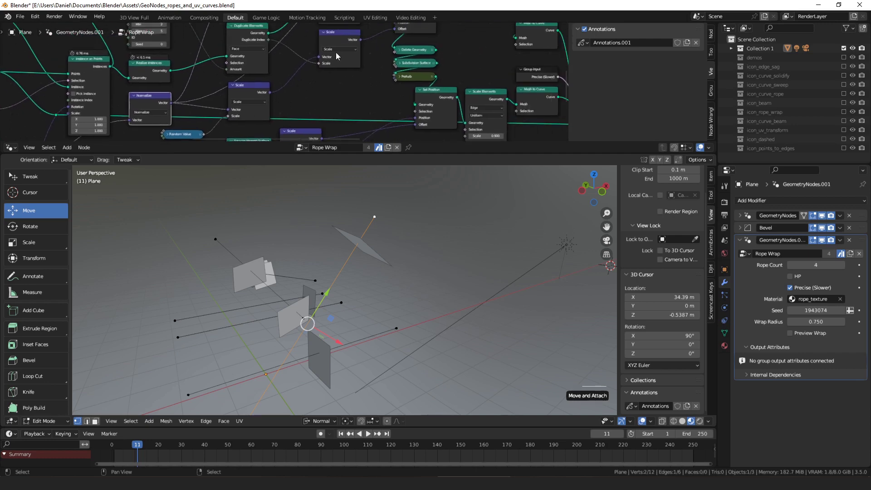
{"action": "left_click_drag", "start_coordinate": [164, 102], "coordinate": [163, 101]}
{"action": "left_click_drag", "start_coordinate": [247, 86], "coordinate": [245, 83]}
{"action": "scroll", "coordinate": [214, 91], "scroll_direction": "up", "scroll_amount": 2}
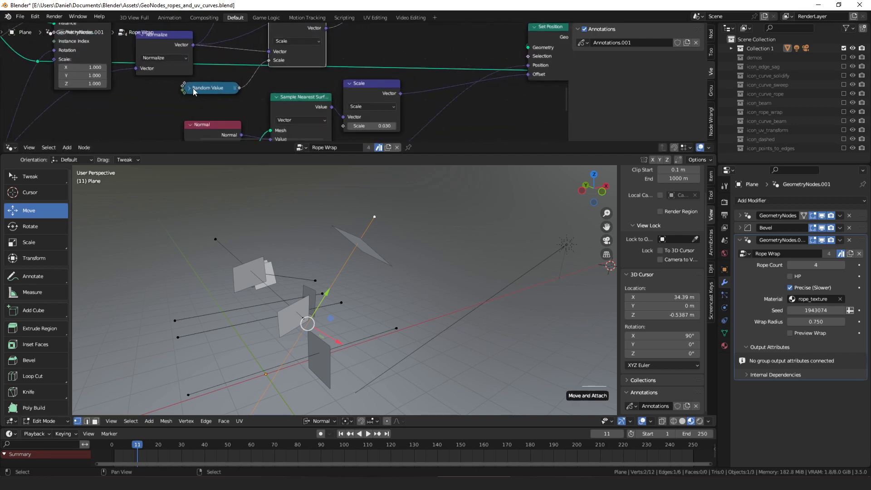
{"action": "left_click", "coordinate": [192, 89]}
{"action": "middle_click_drag", "start_coordinate": [194, 90], "coordinate": [219, 65]}
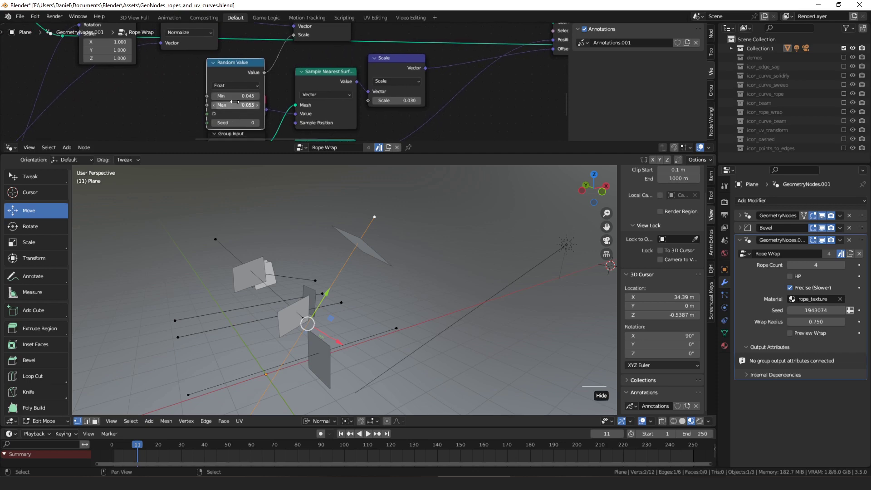
{"action": "left_click", "coordinate": [213, 63]}
{"action": "middle_click_drag", "start_coordinate": [350, 27], "coordinate": [291, 66]}
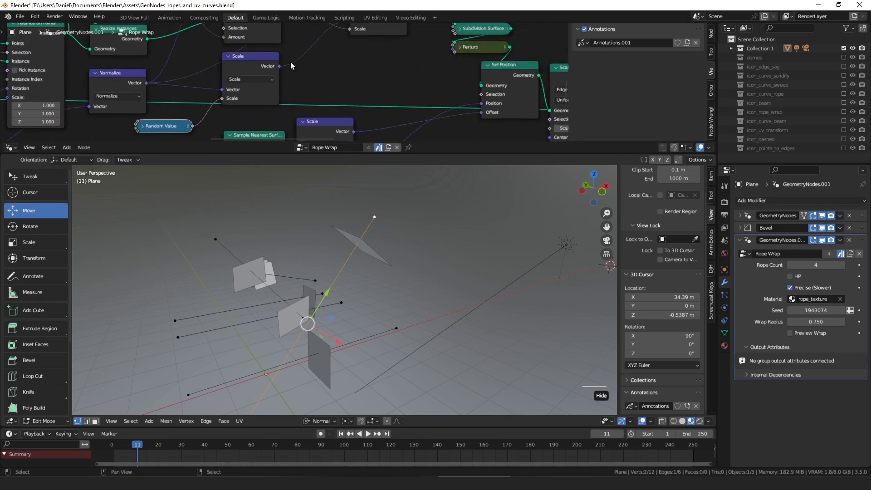
- Examine the Scale node driven by Duplicate Index, and preview the second Set Position node to inspect the offset grid copies
{"action": "left_click_drag", "start_coordinate": [302, 38], "coordinate": [305, 43]}
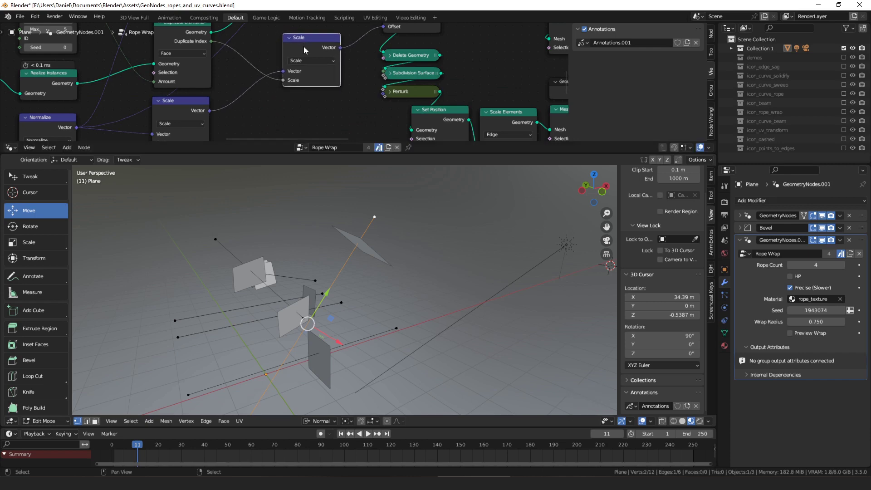
{"action": "left_click_drag", "start_coordinate": [303, 46], "coordinate": [288, 66]}
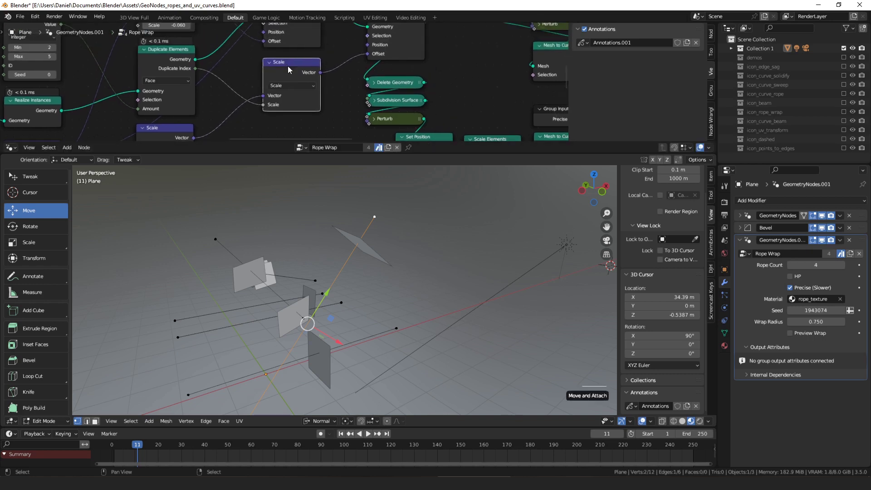
{"action": "left_click_drag", "start_coordinate": [196, 68], "coordinate": [238, 72]}
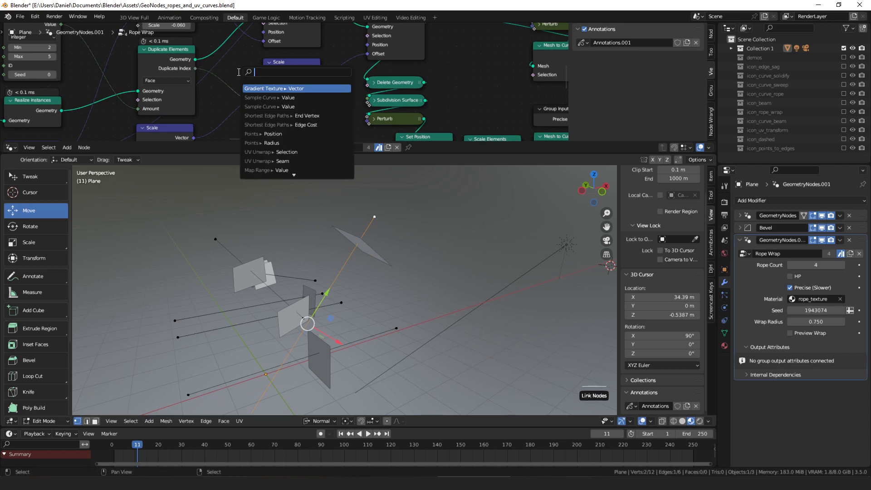
{"action": "key", "text": "Escape"}
{"action": "middle_click_drag", "start_coordinate": [289, 67], "coordinate": [272, 81]}
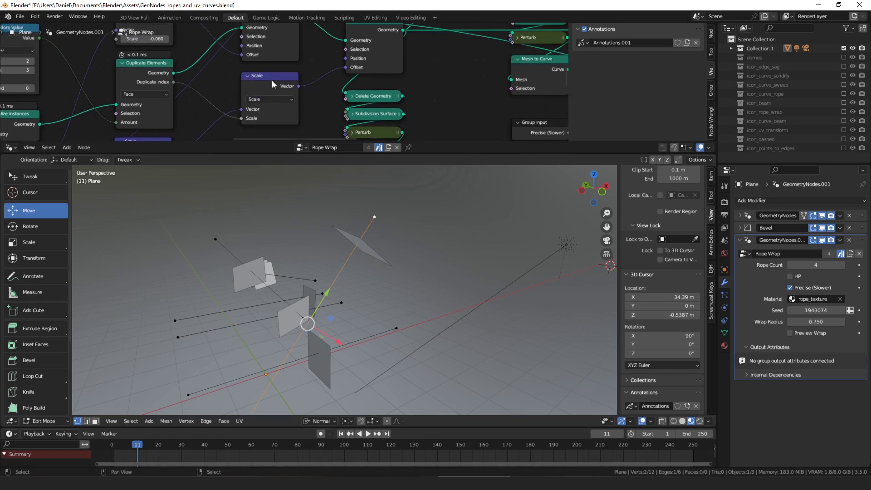
{"action": "left_click_drag", "start_coordinate": [272, 80], "coordinate": [270, 77]}
{"action": "middle_click_drag", "start_coordinate": [368, 55], "coordinate": [320, 90]}
{"action": "left_click", "coordinate": [330, 56], "text": "ctrl+shift"}
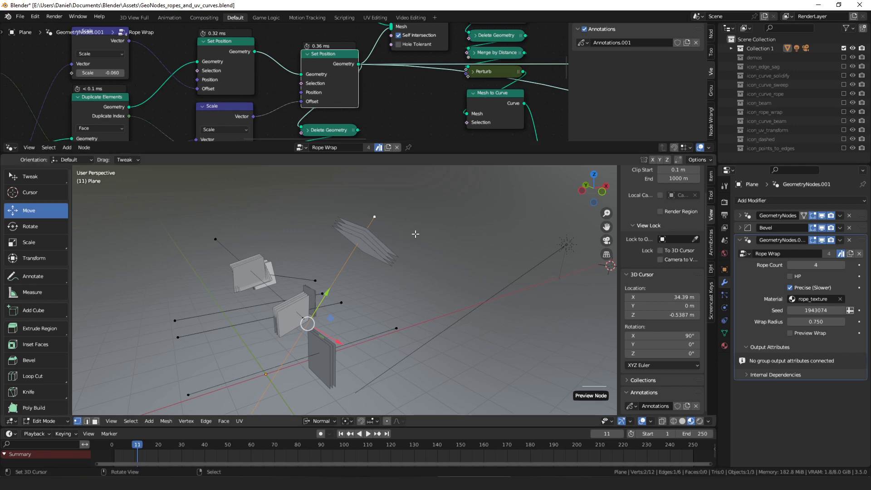
{"action": "middle_click_drag", "start_coordinate": [415, 234], "coordinate": [385, 223]}
- Annotate the node path from the second Set Position through Delete Geometry and Subdivision Surface to the Switch and nodes beyond
{"action": "middle_click_drag", "start_coordinate": [357, 66], "coordinate": [282, 77]}
{"action": "scroll", "coordinate": [295, 97], "scroll_direction": "up", "scroll_amount": 1}
{"action": "scroll", "coordinate": [311, 105], "scroll_direction": "down", "scroll_amount": 6}
{"action": "scroll", "coordinate": [281, 80], "scroll_direction": "down", "scroll_amount": 1}
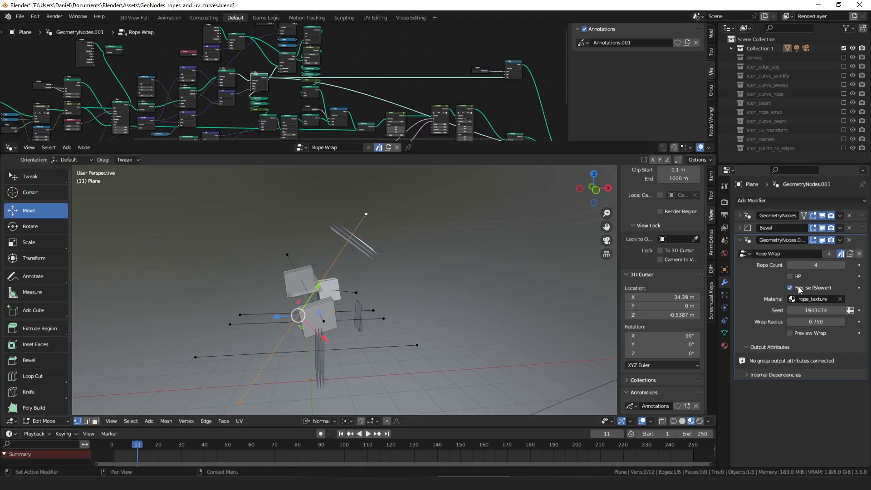
{"action": "middle_click_drag", "start_coordinate": [362, 113], "coordinate": [366, 85]}
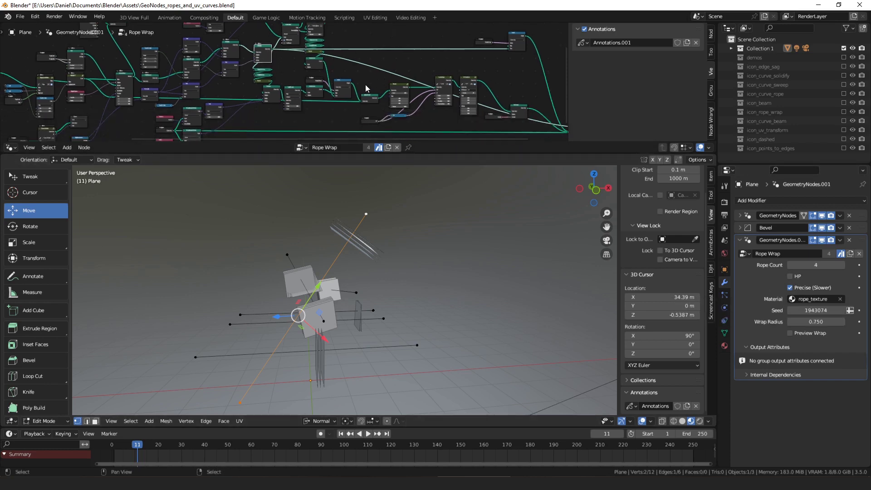
{"action": "scroll", "coordinate": [309, 77], "scroll_direction": "up", "scroll_amount": 1}
{"action": "key", "text": "d"}
{"action": "left_click_drag", "start_coordinate": [265, 55], "coordinate": [261, 60]}
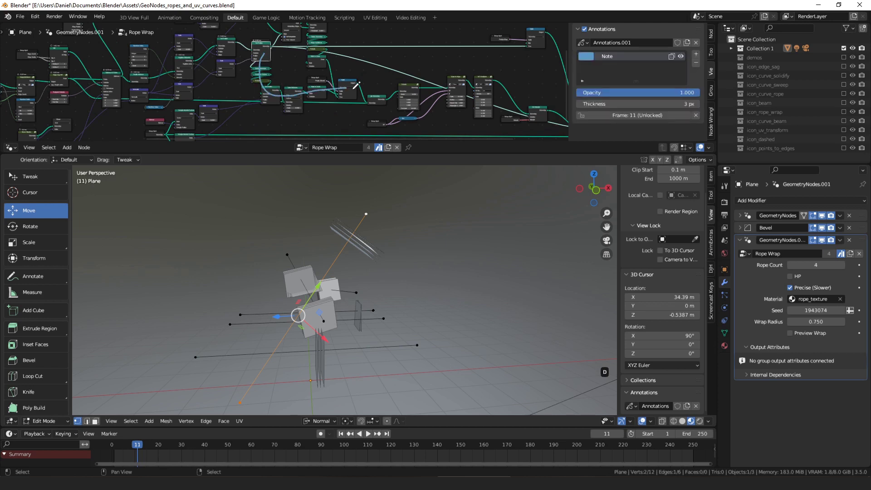
{"action": "left_click_drag", "start_coordinate": [357, 84], "coordinate": [438, 97]}
- Annotate the alternative upper node path from the second Set Position through the Self Intersection boolean branch to the Switch
{"action": "middle_click_drag", "start_coordinate": [387, 67], "coordinate": [367, 114]}
{"action": "scroll", "coordinate": [272, 86], "scroll_direction": "up", "scroll_amount": 1}
{"action": "key", "text": "d"}
{"action": "key", "text": "d"}
{"action": "key", "text": "d"}
{"action": "key", "text": "d"}
{"action": "key", "text": "d"}
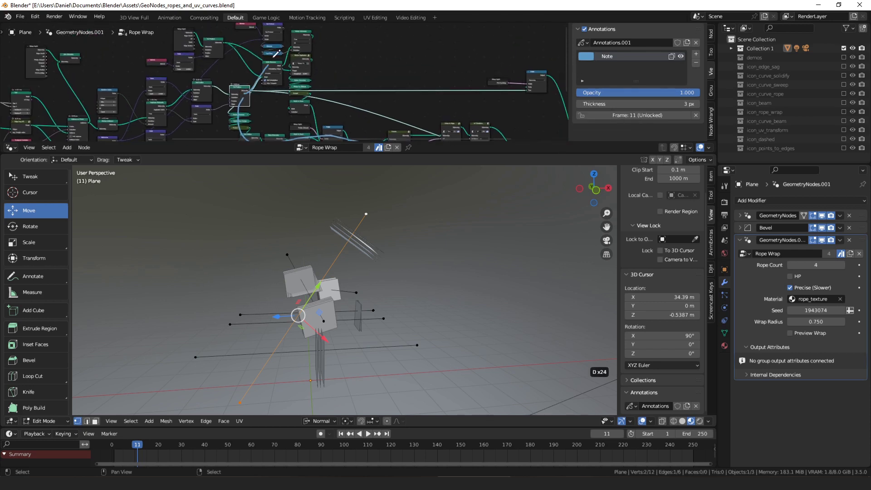
{"action": "mouse_move", "coordinate": [300, 73]}
{"action": "left_mouse_down"}
{"action": "mouse_move", "coordinate": [336, 123]}
{"action": "mouse_move", "coordinate": [353, 131]}
{"action": "left_mouse_up"}
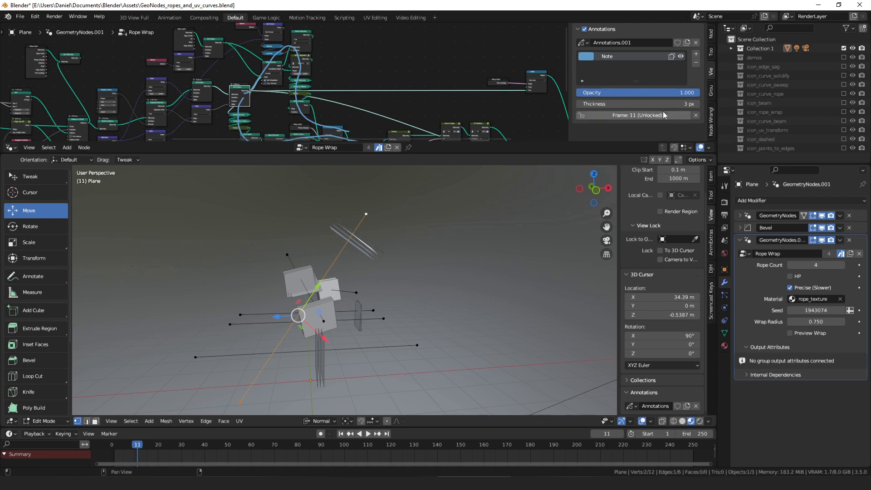
- Remove the annotation layer from the node editor and return to the Delete Geometry, Subdivision Surface and Perturb nodes
{"action": "left_click", "coordinate": [696, 63]}
{"action": "middle_click_drag", "start_coordinate": [363, 78], "coordinate": [447, 49]}
{"action": "scroll", "coordinate": [360, 78], "scroll_direction": "up", "scroll_amount": 6}
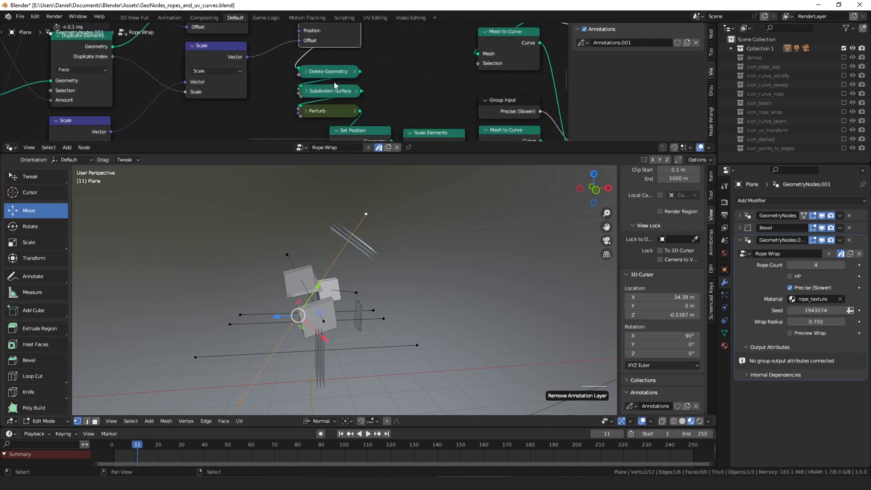
- Preview the second Set Position node to show the offset grid copies around the beams
{"action": "middle_click_drag", "start_coordinate": [351, 32], "coordinate": [329, 92]}
{"action": "scroll", "coordinate": [322, 56], "scroll_direction": "down", "scroll_amount": 2}
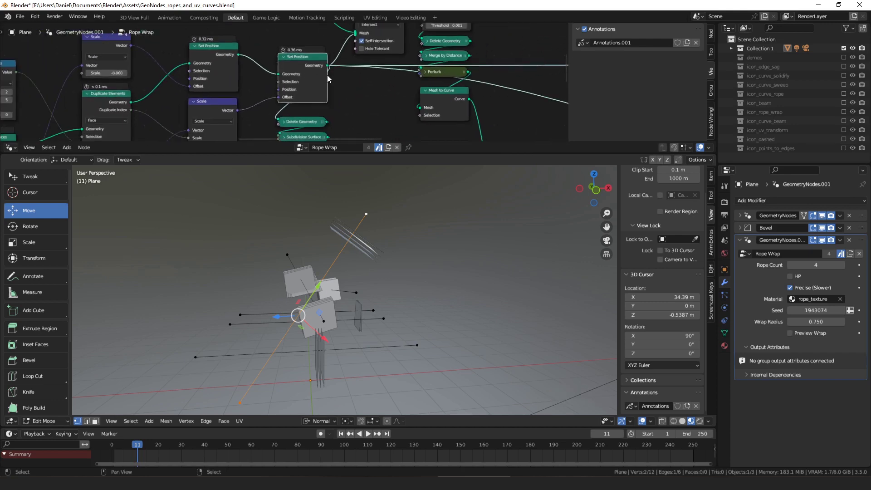
{"action": "left_click", "coordinate": [309, 63], "text": "ctrl+shift"}
{"action": "middle_click_drag", "start_coordinate": [327, 98], "coordinate": [332, 59]}
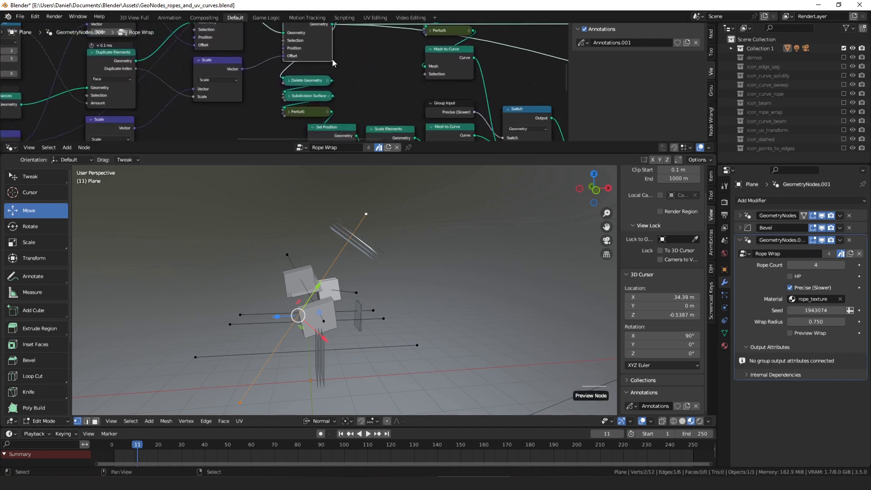
- Preview the Delete Geometry node, expand it to check its Face and Only Faces settings, and collapse it again
{"action": "scroll", "coordinate": [313, 83], "scroll_direction": "up", "scroll_amount": 2}
{"action": "left_click", "coordinate": [317, 80], "text": "ctrl+shift"}
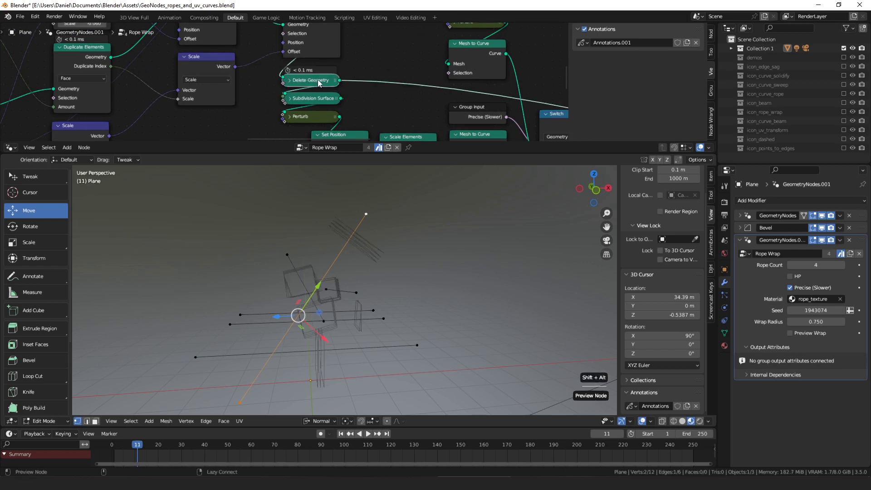
{"action": "left_click", "coordinate": [290, 80]}
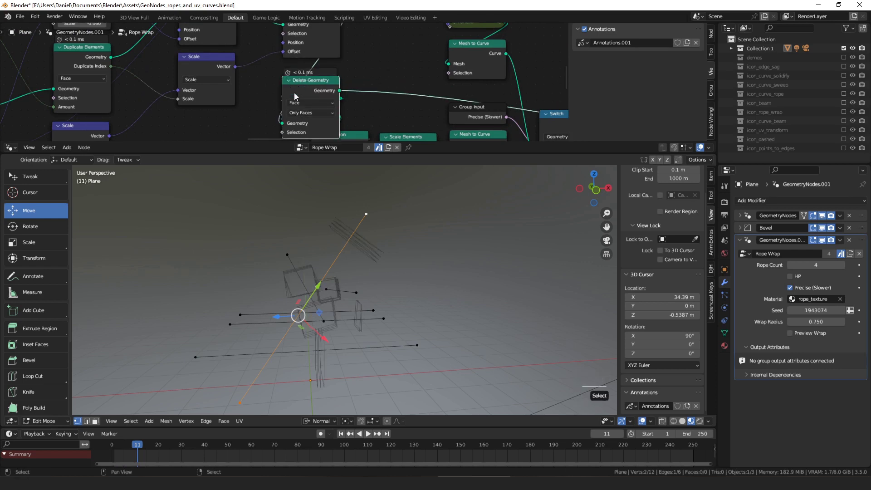
{"action": "middle_click_drag", "start_coordinate": [310, 215], "coordinate": [380, 197]}
{"action": "middle_click_drag", "start_coordinate": [301, 98], "coordinate": [296, 79]}
{"action": "left_click", "coordinate": [283, 62]}
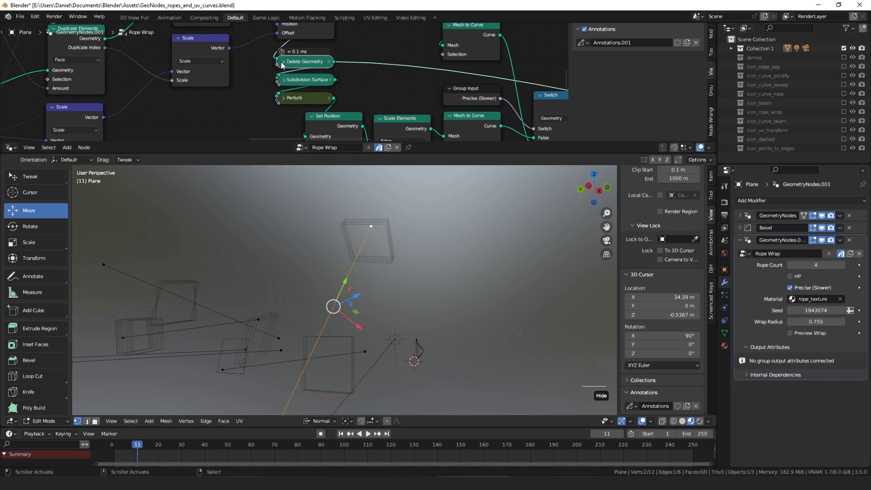
- Preview the Subdivision Surface and Perturb nodes in turn, inspecting the grid outlines around the beams
{"action": "left_click", "coordinate": [317, 79], "text": "ctrl+shift"}
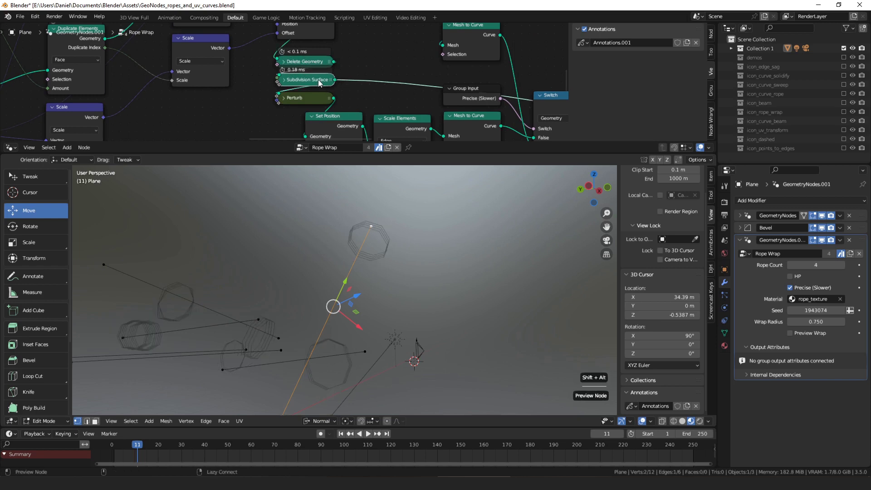
{"action": "middle_click_drag", "start_coordinate": [364, 305], "coordinate": [386, 287]}
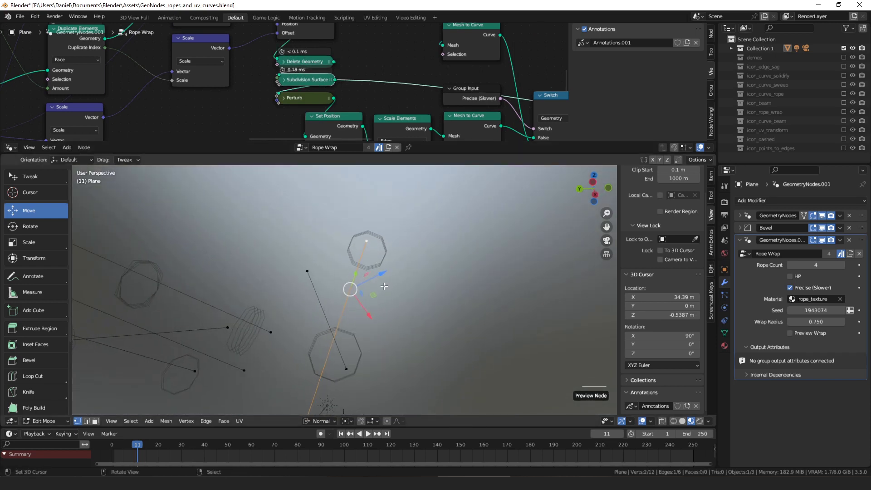
{"action": "middle_click_drag", "start_coordinate": [335, 73], "coordinate": [331, 62]}
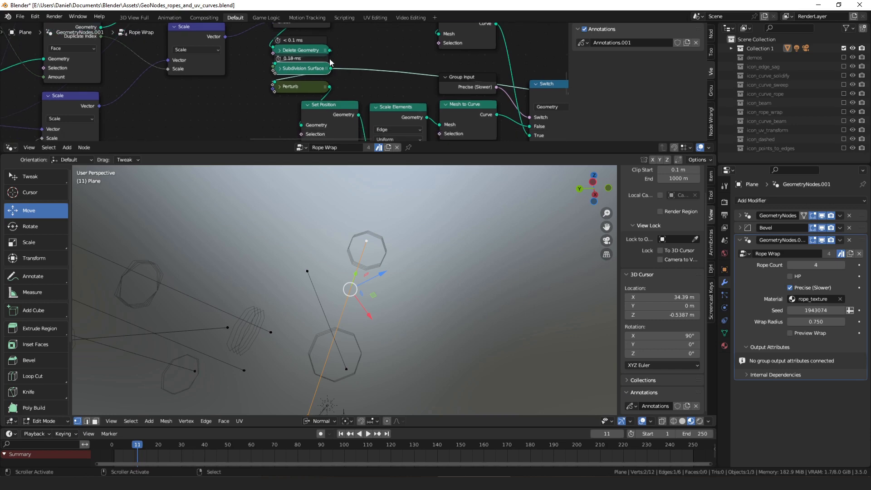
{"action": "left_click", "coordinate": [315, 89], "text": "alt+shift"}
{"action": "middle_click_drag", "start_coordinate": [414, 219], "coordinate": [336, 271]}
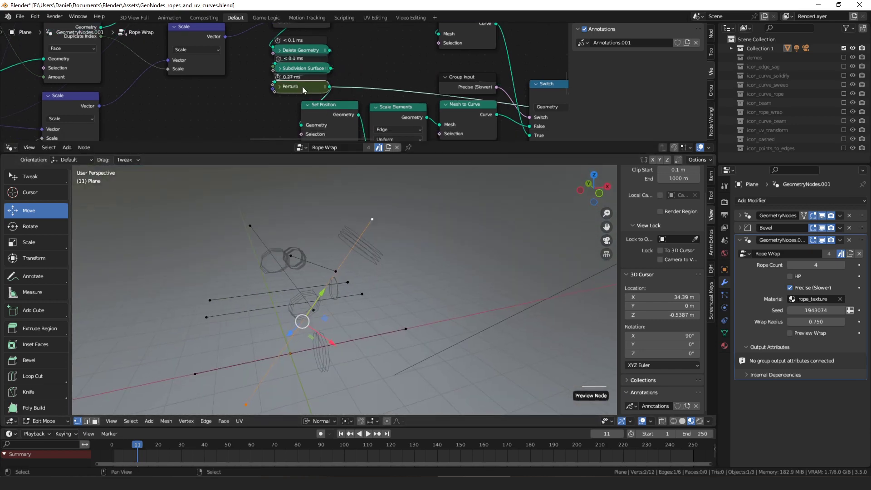
{"action": "middle_click_drag", "start_coordinate": [302, 86], "coordinate": [292, 87]}
- Preview the Set Position node after Perturb and trace its Position and Offset inputs to the Sample Nearest Surface nodes
{"action": "left_click", "coordinate": [296, 69], "text": "alt+shift"}
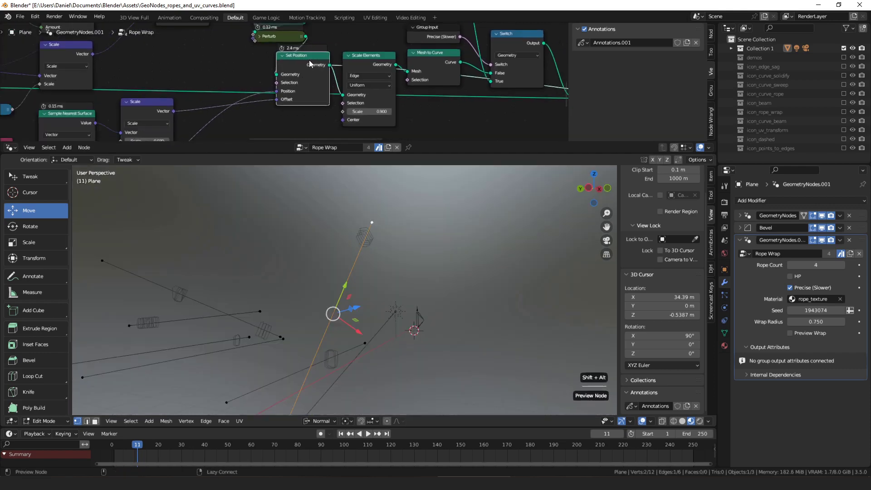
{"action": "middle_click_drag", "start_coordinate": [303, 58], "coordinate": [272, 52]}
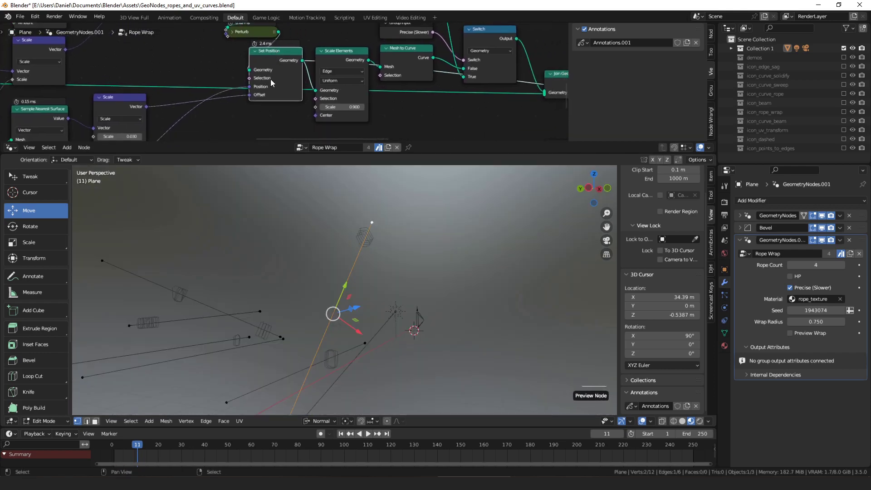
{"action": "middle_click_drag", "start_coordinate": [274, 84], "coordinate": [352, 39]}
{"action": "scroll", "coordinate": [305, 80], "scroll_direction": "down", "scroll_amount": 3}
{"action": "middle_click_drag", "start_coordinate": [246, 99], "coordinate": [298, 70]}
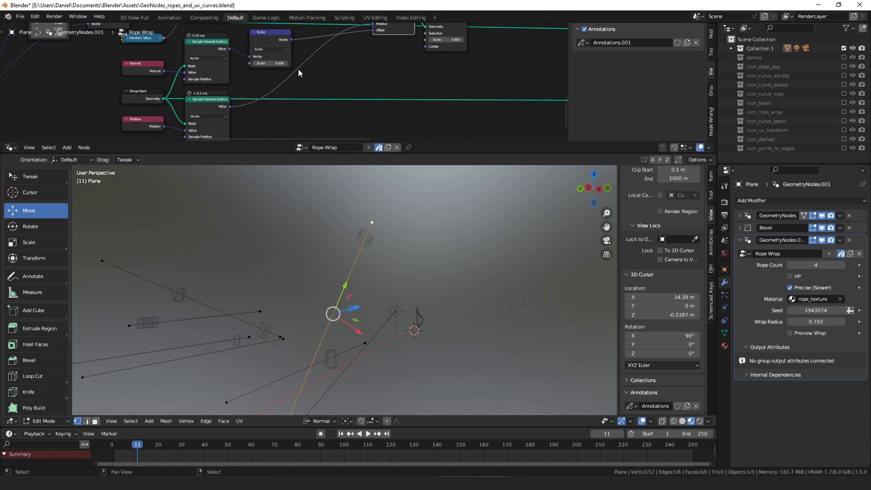
{"action": "left_click_drag", "start_coordinate": [198, 105], "coordinate": [198, 102]}
{"action": "middle_click_drag", "start_coordinate": [203, 100], "coordinate": [156, 115]}
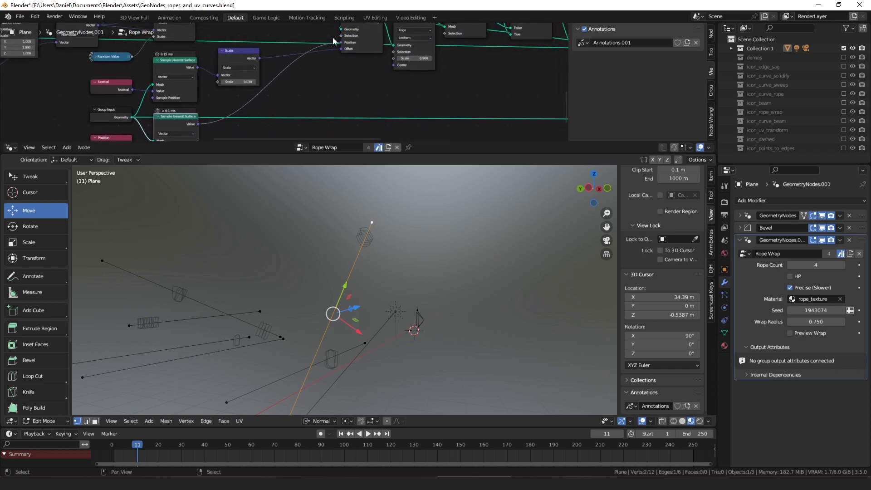
{"action": "left_click_drag", "start_coordinate": [115, 87], "coordinate": [115, 87]}
{"action": "left_click_drag", "start_coordinate": [179, 60], "coordinate": [178, 61]}
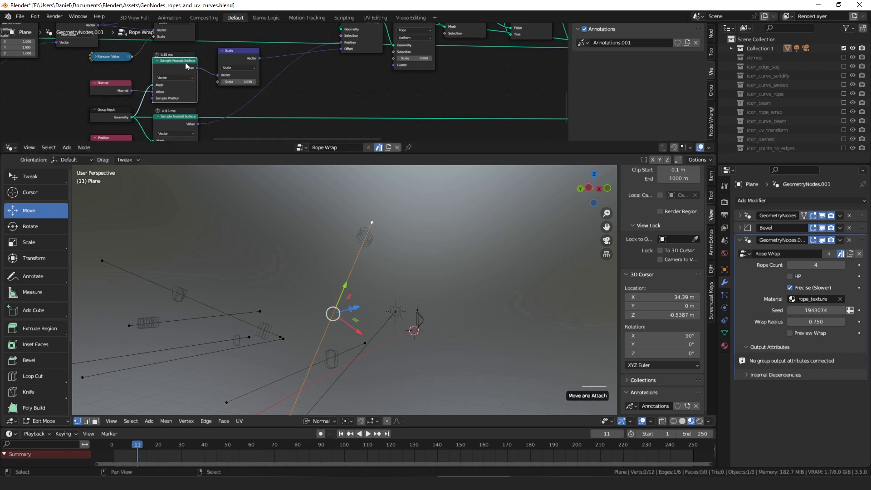
{"action": "middle_click_drag", "start_coordinate": [271, 72], "coordinate": [122, 138]}
- Move the selected beam edge, mainly about 0.12 m along Y, to test how the rope outlines follow the beams
{"action": "middle_click_drag", "start_coordinate": [431, 205], "coordinate": [459, 257]}
{"action": "scroll", "coordinate": [352, 239], "scroll_direction": "up", "scroll_amount": 3}
{"action": "scroll", "coordinate": [385, 266], "scroll_direction": "down", "scroll_amount": 3}
{"action": "scroll", "coordinate": [388, 258], "scroll_direction": "up", "scroll_amount": 2}
{"action": "scroll", "coordinate": [467, 314], "scroll_direction": "down", "scroll_amount": 2}
{"action": "middle_click_drag", "start_coordinate": [467, 317], "coordinate": [463, 227], "text": "shift"}
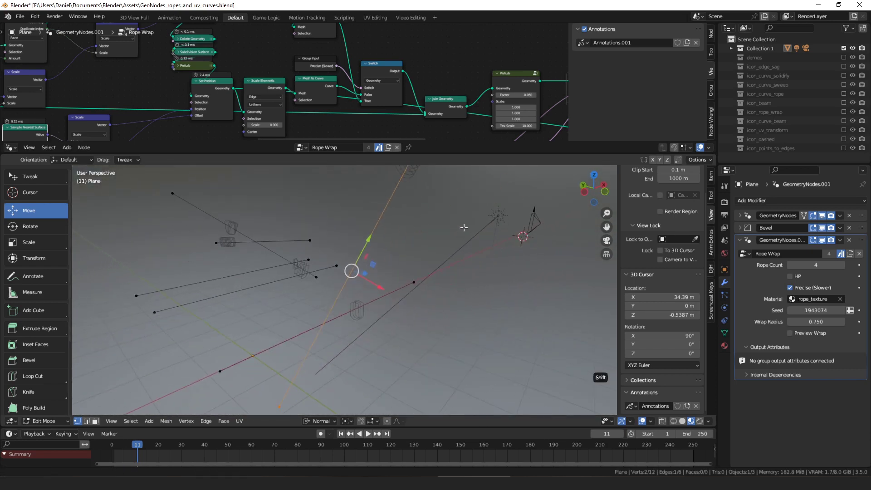
{"action": "middle_click_drag", "start_coordinate": [413, 263], "coordinate": [431, 235]}
{"action": "key", "text": "f"}
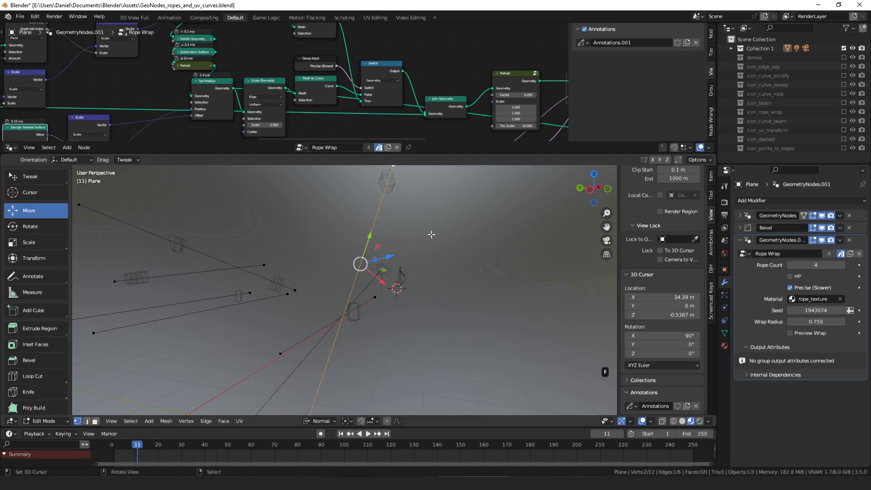
{"action": "key", "text": "Escape"}
{"action": "mouse_move", "coordinate": [404, 283]}
{"action": "middle_mouse_down"}
{"action": "mouse_move", "coordinate": [413, 286]}
{"action": "mouse_move", "coordinate": [333, 276]}
{"action": "mouse_move", "coordinate": [395, 283]}
{"action": "middle_mouse_up"}
{"action": "key", "text": "g"}
{"action": "left_click", "coordinate": [403, 287]}
{"action": "scroll", "coordinate": [395, 282], "scroll_direction": "up", "scroll_amount": 2}
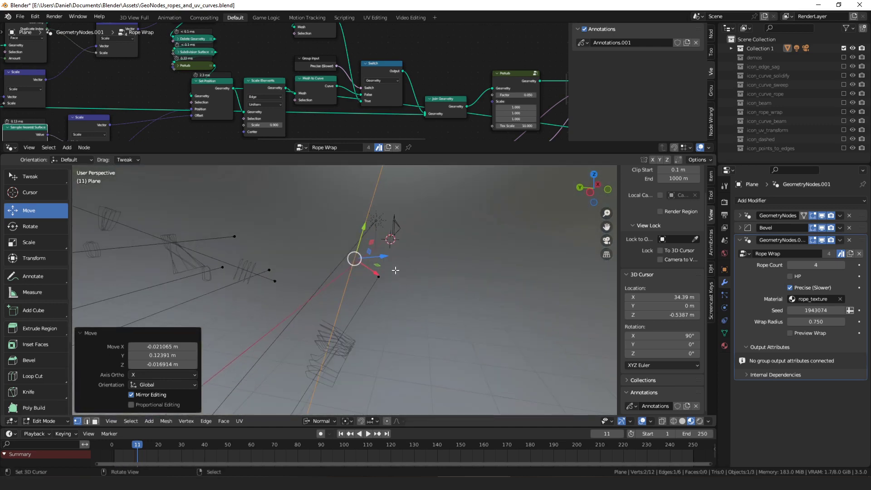
{"action": "key", "text": "g"}
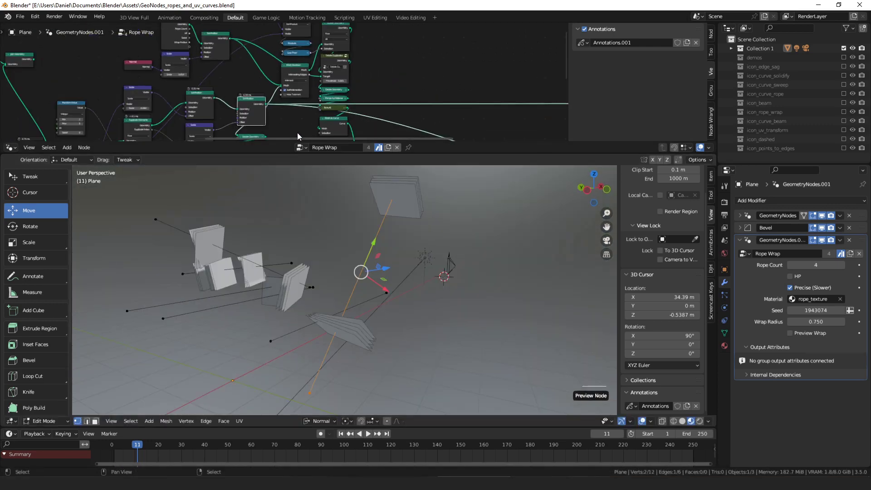
- Preview the Mesh Boolean node in the precise branch and inspect its intersection geometry up close
{"action": "middle_click_drag", "start_coordinate": [348, 223], "coordinate": [341, 320]}
{"action": "scroll", "coordinate": [326, 333], "scroll_direction": "up", "scroll_amount": 1}
{"action": "middle_click_drag", "start_coordinate": [293, 70], "coordinate": [319, 74]}
{"action": "scroll", "coordinate": [318, 73], "scroll_direction": "up", "scroll_amount": 2}
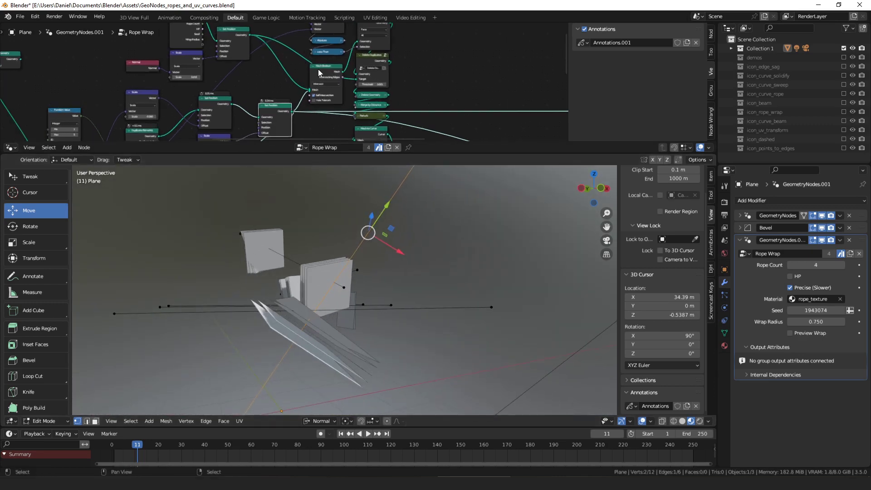
{"action": "left_click", "coordinate": [328, 69], "text": "ctrl+shift"}
{"action": "scroll", "coordinate": [328, 69], "scroll_direction": "up", "scroll_amount": 2}
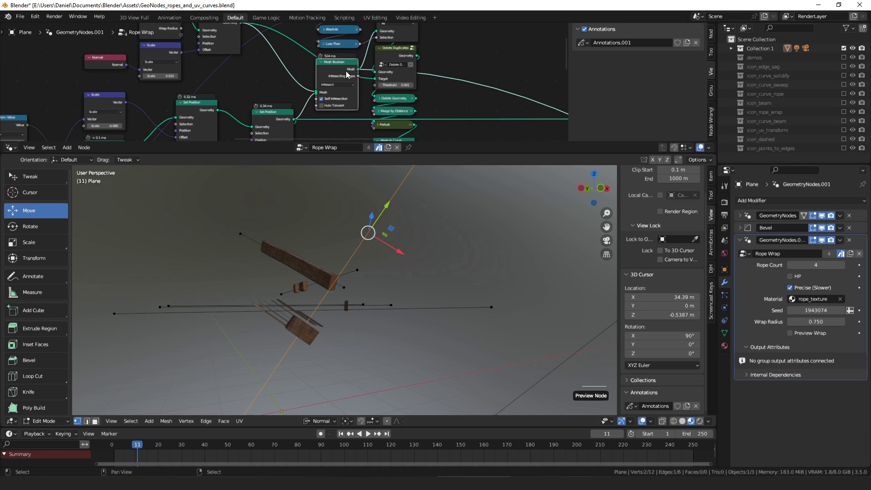
{"action": "mouse_move", "coordinate": [376, 236]}
{"action": "middle_mouse_down"}
{"action": "mouse_move", "coordinate": [398, 248]}
{"action": "mouse_move", "coordinate": [373, 250]}
{"action": "middle_mouse_up"}
{"action": "scroll", "coordinate": [317, 326], "scroll_direction": "up", "scroll_amount": 3}
{"action": "scroll", "coordinate": [304, 333], "scroll_direction": "up", "scroll_amount": 4}
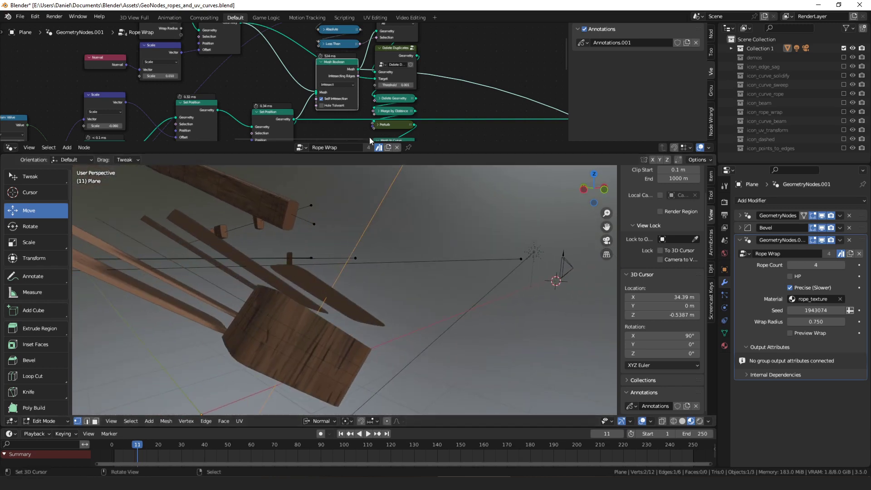
- Examine the Mesh Boolean node's Intersect mode, Self Intersection option and incoming Set Position links
{"action": "left_click_drag", "start_coordinate": [345, 80], "coordinate": [340, 68]}
{"action": "scroll", "coordinate": [340, 65], "scroll_direction": "down", "scroll_amount": 3}
{"action": "middle_click_drag", "start_coordinate": [340, 64], "coordinate": [340, 65]}
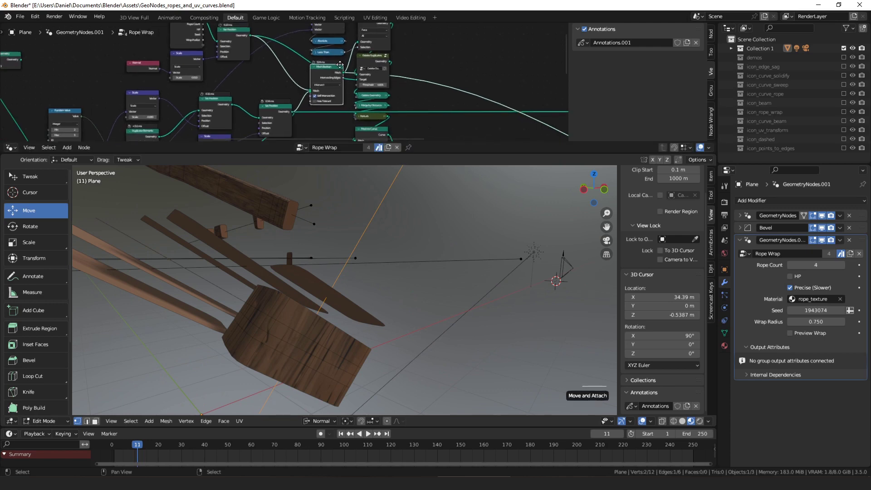
{"action": "scroll", "coordinate": [340, 64], "scroll_direction": "up", "scroll_amount": 2}
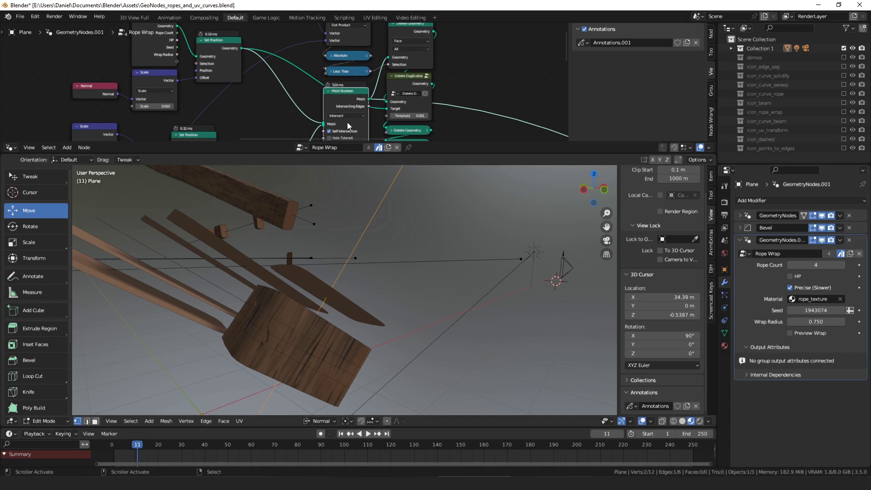
{"action": "middle_click_drag", "start_coordinate": [333, 96], "coordinate": [329, 115]}
{"action": "left_click_drag", "start_coordinate": [327, 116], "coordinate": [327, 118]}
{"action": "middle_click_drag", "start_coordinate": [327, 103], "coordinate": [345, 80]}
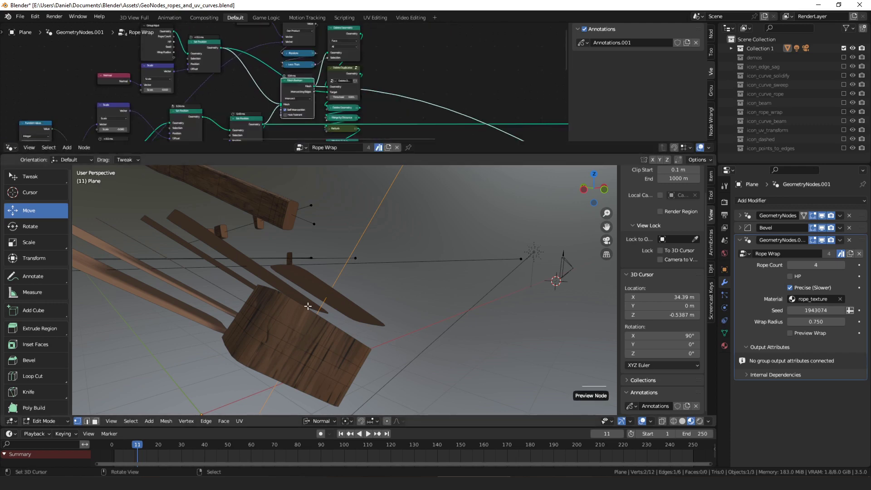
- Preview the Delete Geometry node after Mesh Boolean and examine its Normal, Dot Product, Absolute and Less Than selection nodes
{"action": "scroll", "coordinate": [355, 97], "scroll_direction": "up", "scroll_amount": 3}
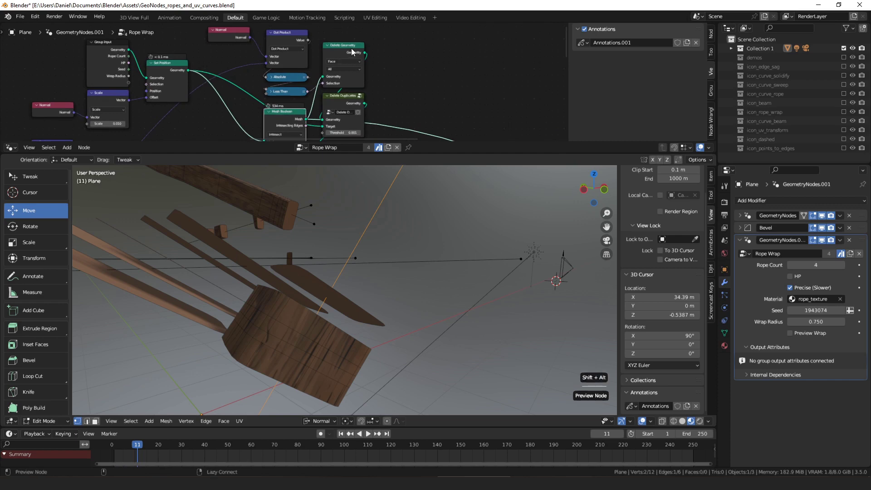
{"action": "left_click", "coordinate": [352, 52], "text": "alt+shift"}
{"action": "middle_click_drag", "start_coordinate": [331, 73], "coordinate": [335, 79]}
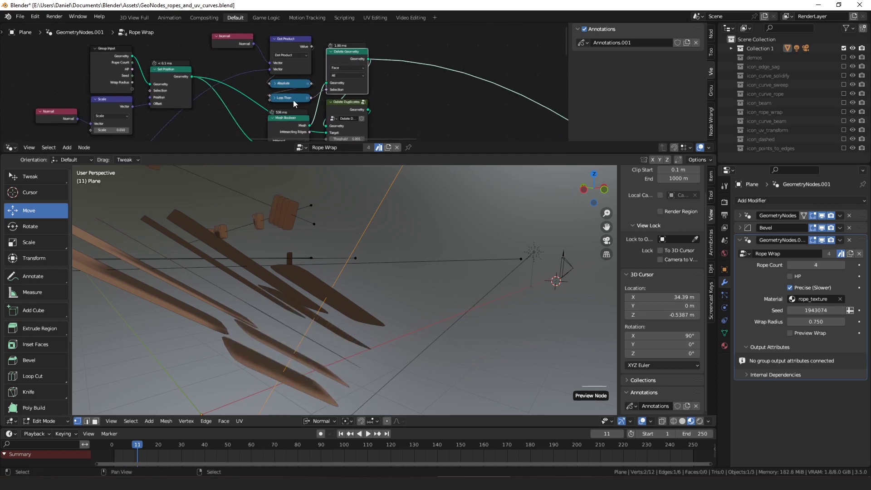
{"action": "left_click", "coordinate": [283, 89]}
{"action": "left_click_drag", "start_coordinate": [288, 38], "coordinate": [245, 47]}
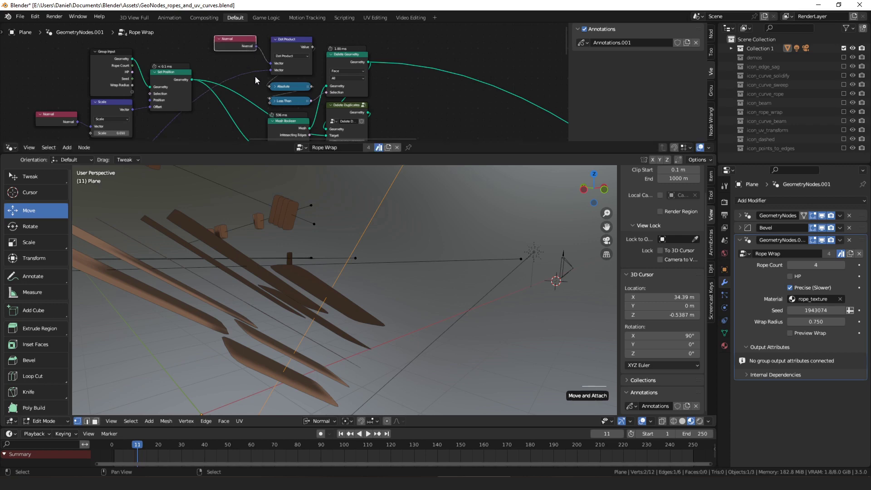
{"action": "middle_click_drag", "start_coordinate": [276, 104], "coordinate": [282, 69]}
{"action": "key", "text": "h"}
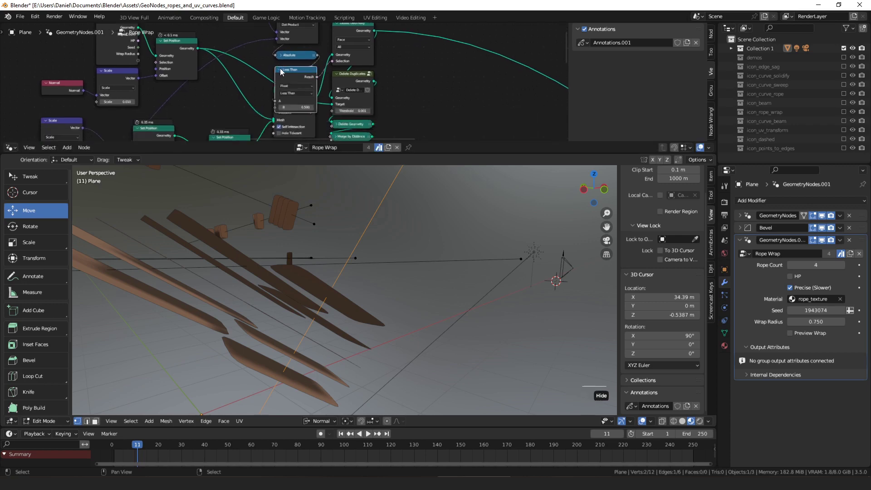
{"action": "key", "text": "h"}
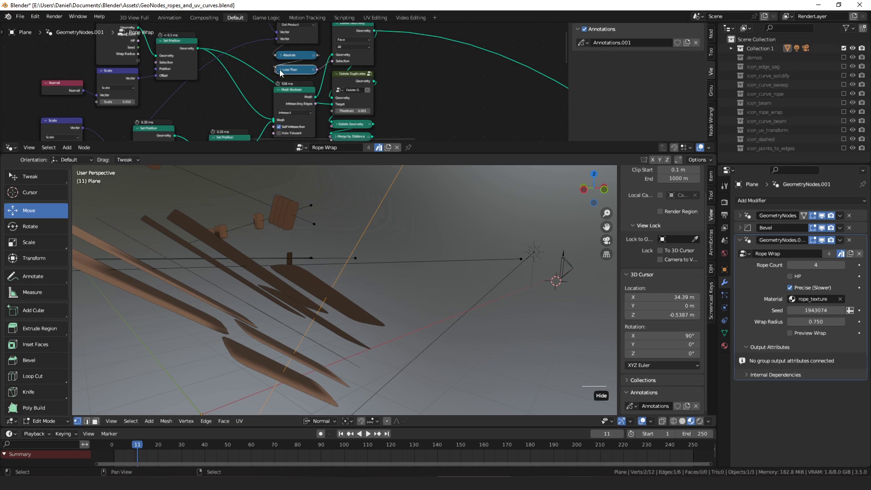
- Trace the Dot Product's second vector input back to its source nodes at the start of the setup
{"action": "scroll", "coordinate": [285, 43], "scroll_direction": "down", "scroll_amount": 3}
{"action": "middle_click_drag", "start_coordinate": [195, 129], "coordinate": [321, 24]}
{"action": "left_click_drag", "start_coordinate": [159, 101], "coordinate": [159, 98]}
{"action": "middle_click_drag", "start_coordinate": [150, 109], "coordinate": [184, 70]}
{"action": "left_click_drag", "start_coordinate": [129, 66], "coordinate": [128, 68]}
{"action": "middle_click_drag", "start_coordinate": [346, 48], "coordinate": [273, 132]}
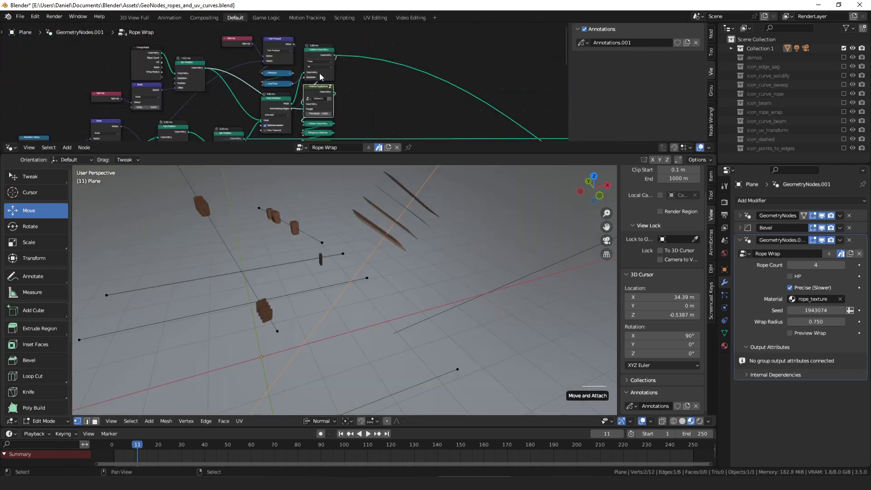
- Inspect the remaining cross-section faces from several angles and examine the Delete Duplicates node's Intersecting Edges target input
{"action": "scroll", "coordinate": [319, 76], "scroll_direction": "up", "scroll_amount": 2}
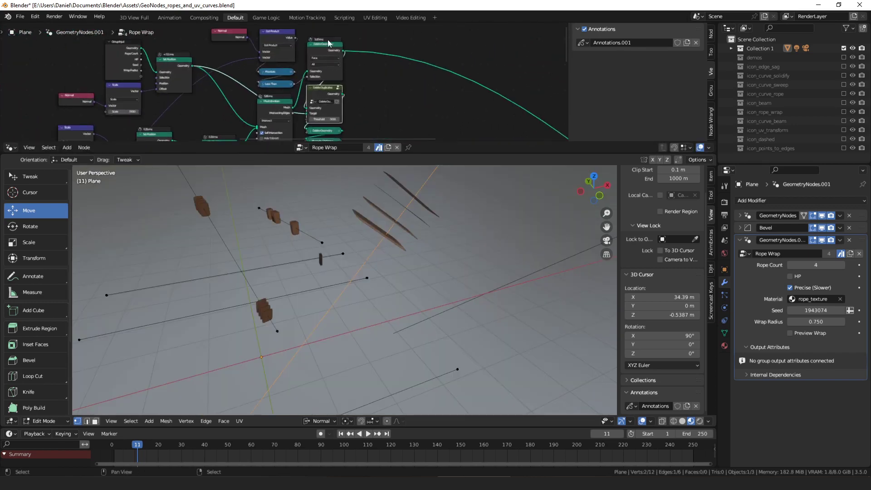
{"action": "middle_click_drag", "start_coordinate": [374, 276], "coordinate": [346, 291]}
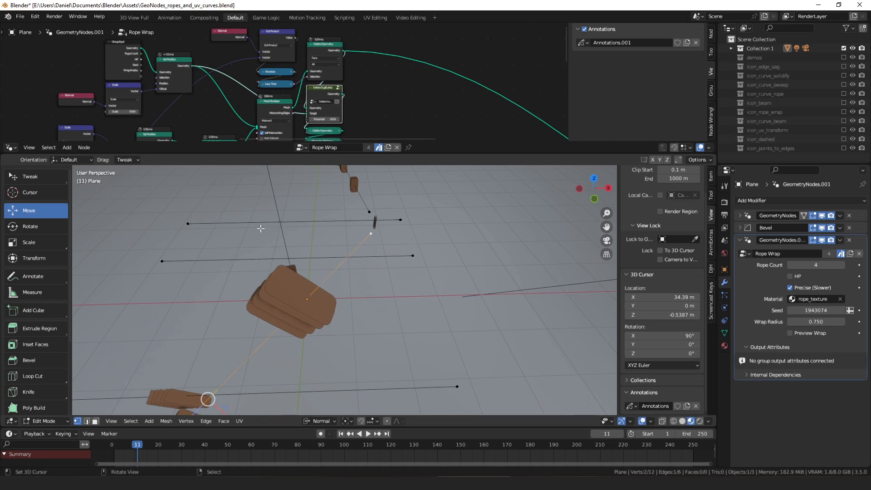
{"action": "middle_click_drag", "start_coordinate": [310, 227], "coordinate": [381, 175]}
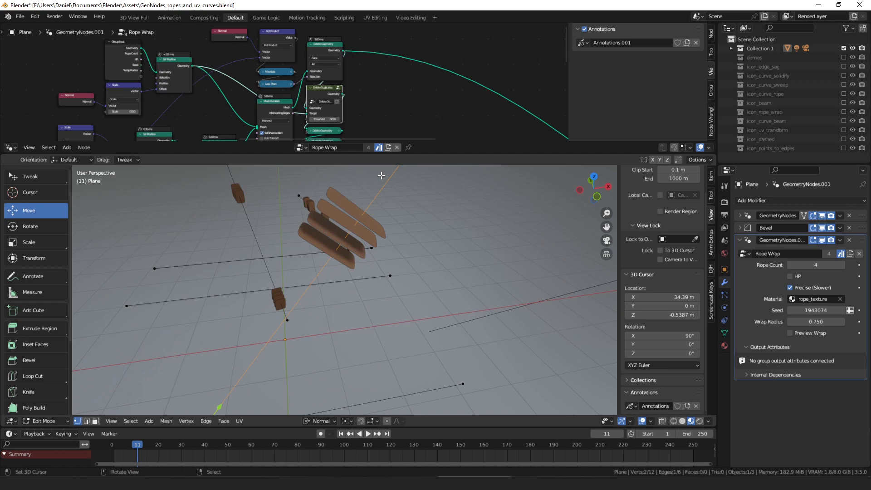
{"action": "middle_click_drag", "start_coordinate": [339, 84], "coordinate": [352, 64]}
{"action": "scroll", "coordinate": [352, 64], "scroll_direction": "up", "scroll_amount": 2}
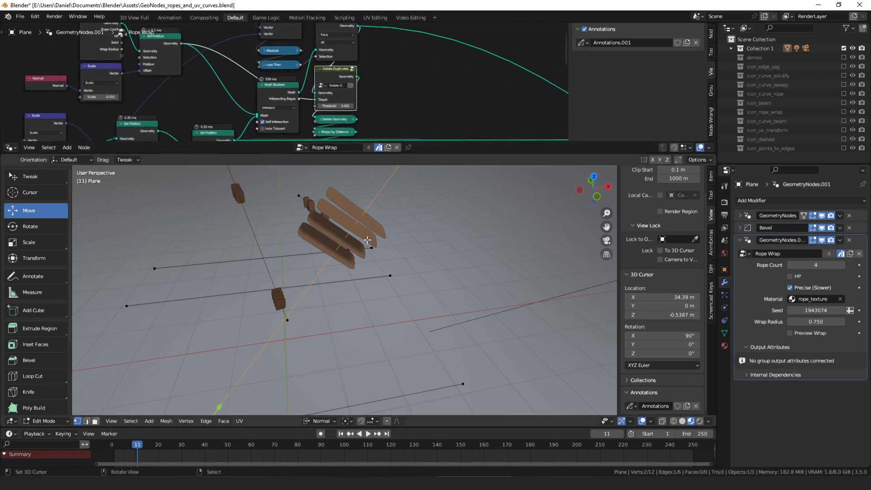
{"action": "scroll", "coordinate": [307, 75], "scroll_direction": "up", "scroll_amount": 2}
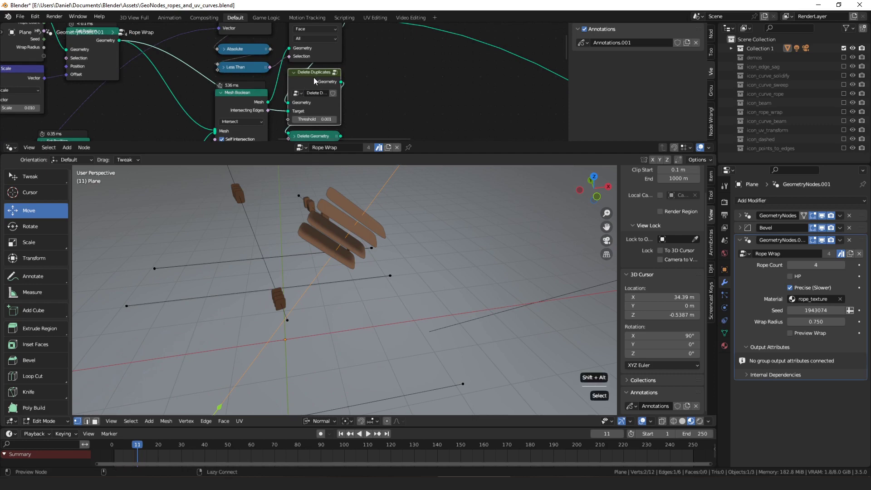
- Preview the Delete Duplicates node and look inside its group at the Geometry Proximity node's Points mode, Target and Source Position
{"action": "left_click", "coordinate": [314, 78], "text": "alt+shift"}
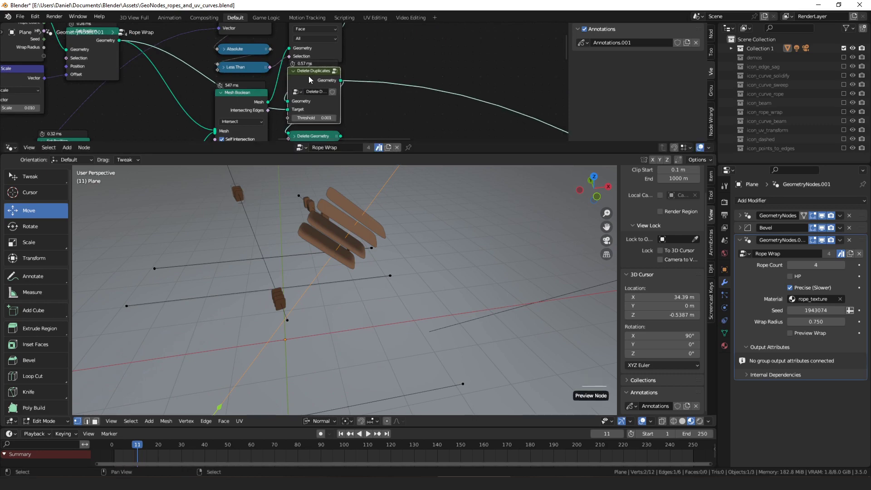
{"action": "key", "text": "Tab"}
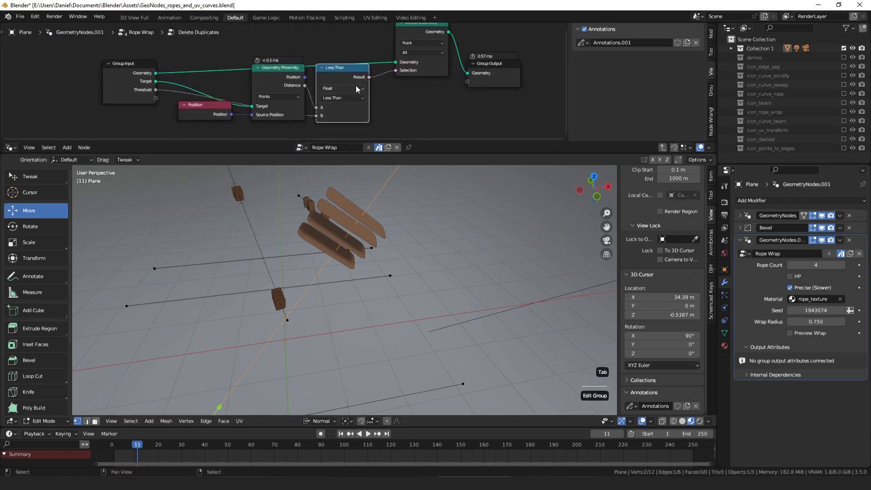
{"action": "scroll", "coordinate": [356, 85], "scroll_direction": "up", "scroll_amount": 2}
{"action": "middle_click_drag", "start_coordinate": [255, 73], "coordinate": [259, 63]}
{"action": "left_click_drag", "start_coordinate": [245, 59], "coordinate": [257, 58]}
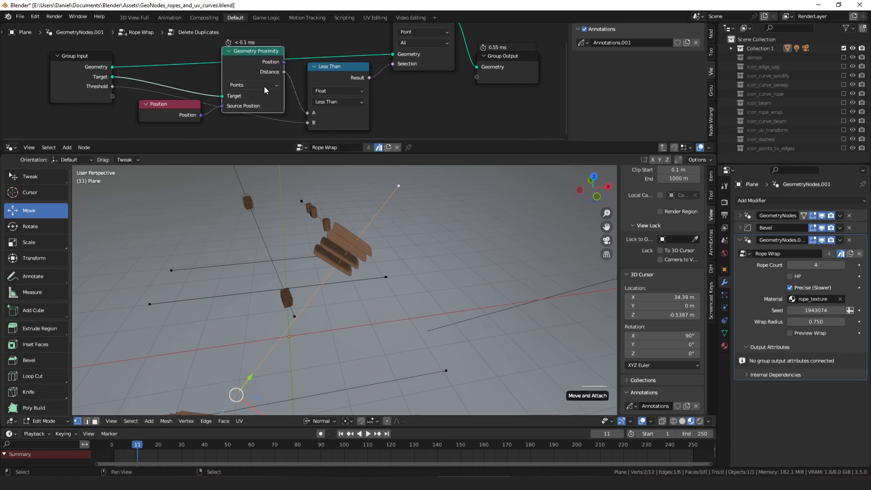
{"action": "left_click", "coordinate": [266, 85]}
{"action": "left_click", "coordinate": [253, 91]}
{"action": "left_click", "coordinate": [252, 67]}
- Follow the group's Less Than, Delete Geometry and Group Output nodes, then return to the Rope Wrap tree and examine the Threshold
{"action": "middle_click_drag", "start_coordinate": [288, 68], "coordinate": [247, 65]}
{"action": "left_click_drag", "start_coordinate": [287, 69], "coordinate": [284, 73]}
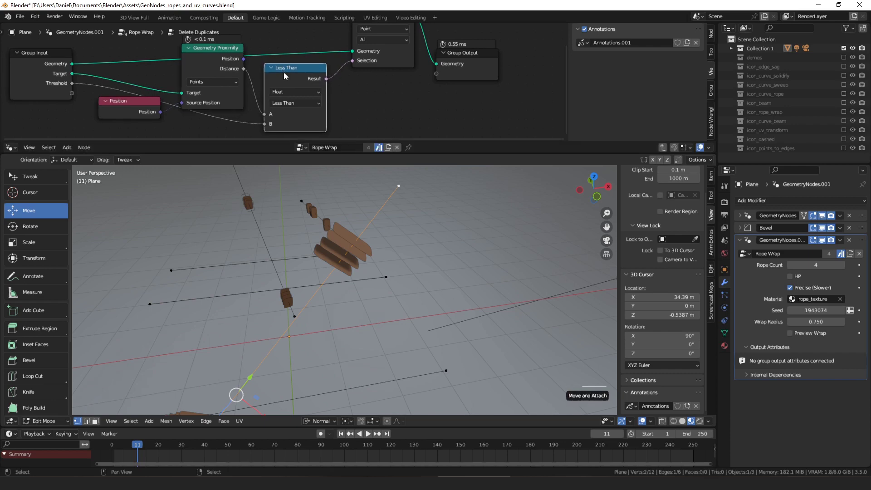
{"action": "middle_click_drag", "start_coordinate": [405, 76], "coordinate": [371, 96]}
{"action": "left_click_drag", "start_coordinate": [363, 79], "coordinate": [361, 80]}
{"action": "left_click_drag", "start_coordinate": [429, 80], "coordinate": [430, 79]}
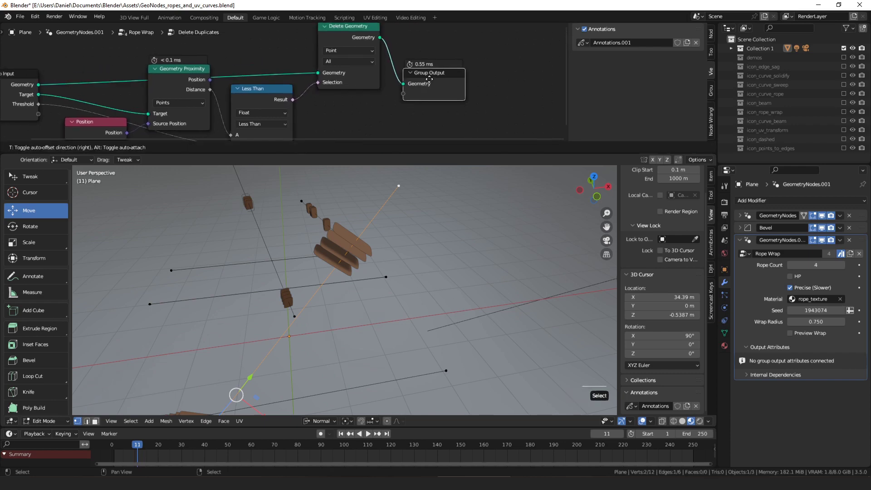
{"action": "key", "text": "Tab"}
{"action": "scroll", "coordinate": [385, 252], "scroll_direction": "up", "scroll_amount": 1}
{"action": "scroll", "coordinate": [392, 206], "scroll_direction": "up", "scroll_amount": 1}
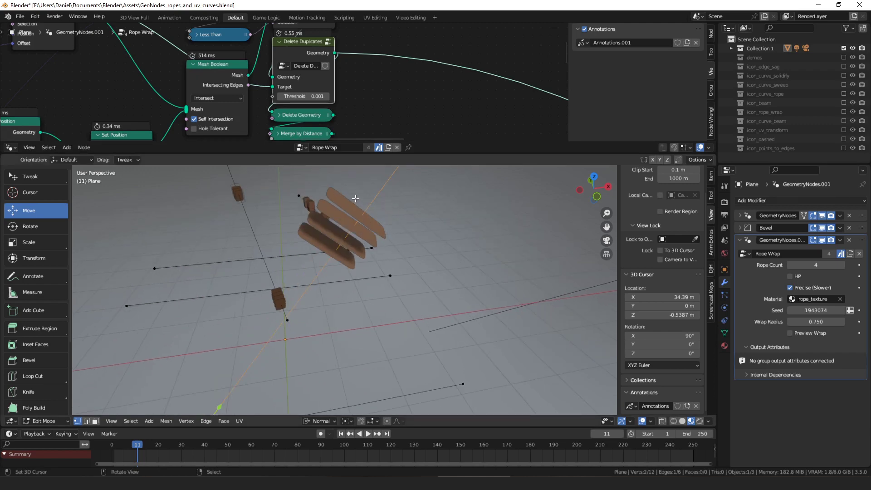
{"action": "scroll", "coordinate": [281, 94], "scroll_direction": "up", "scroll_amount": 1}
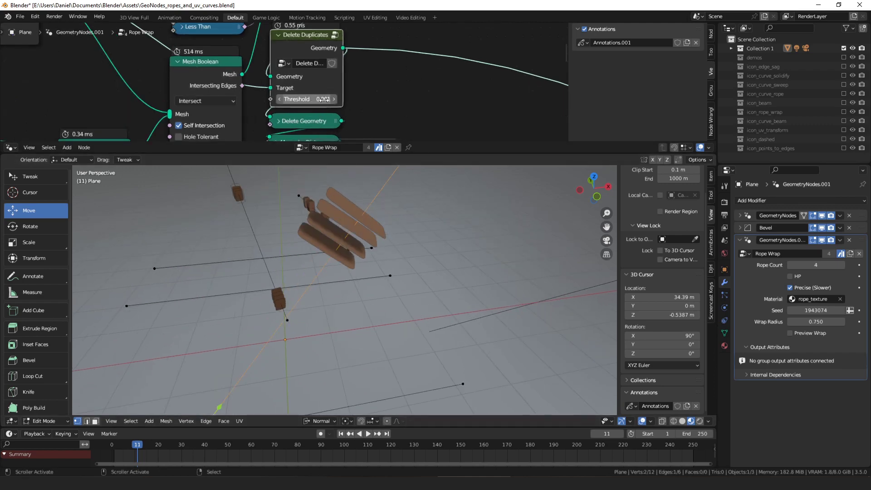
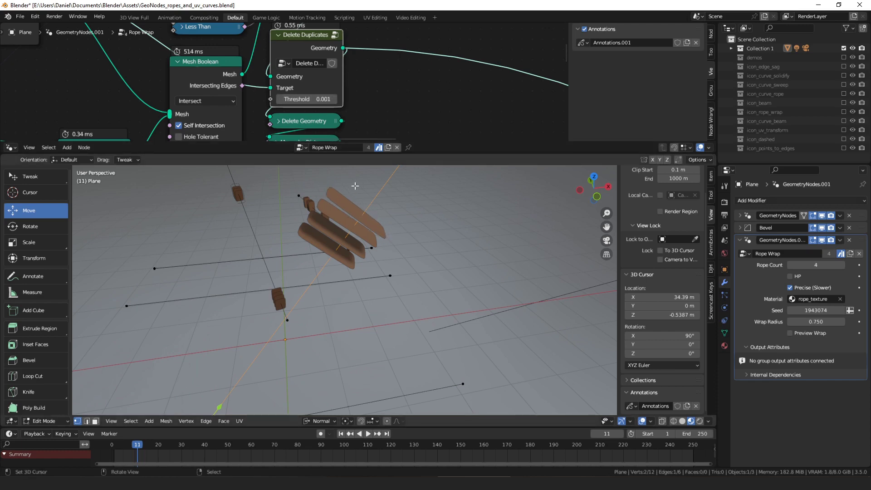
- Preview the Only Faces Delete Geometry node after Delete Duplicates, expanding it to check its settings, and preview Merge by Distance
{"action": "scroll", "coordinate": [229, 94], "scroll_direction": "down", "scroll_amount": 3}
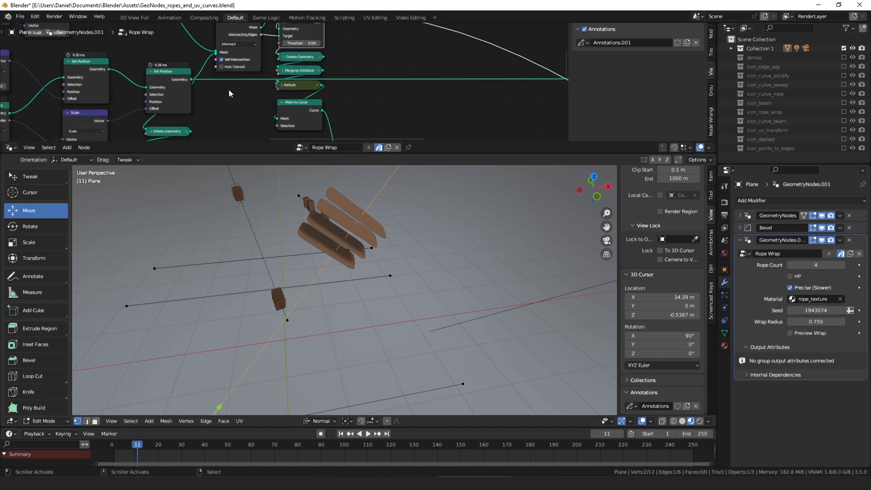
{"action": "middle_click_drag", "start_coordinate": [191, 80], "coordinate": [171, 77]}
{"action": "middle_click_drag", "start_coordinate": [146, 108], "coordinate": [160, 59]}
{"action": "scroll", "coordinate": [160, 57], "scroll_direction": "down", "scroll_amount": 1}
{"action": "scroll", "coordinate": [205, 104], "scroll_direction": "up", "scroll_amount": 2}
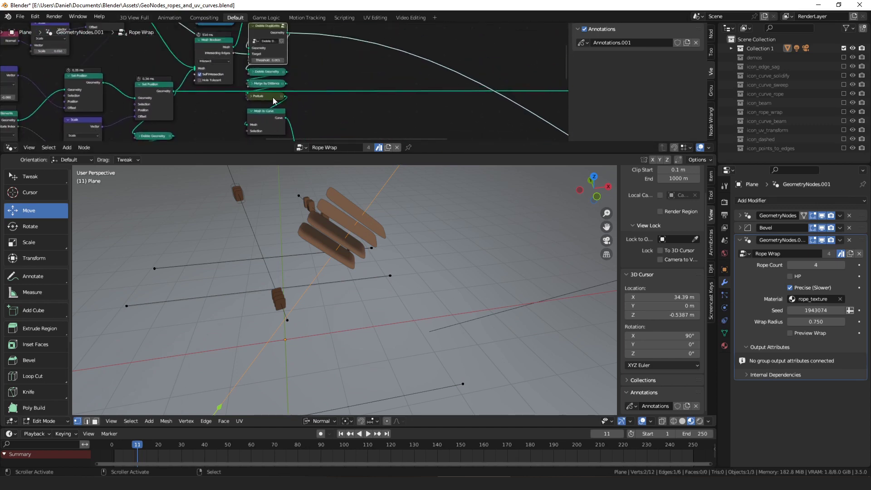
{"action": "left_click", "coordinate": [266, 71], "text": "alt+shift"}
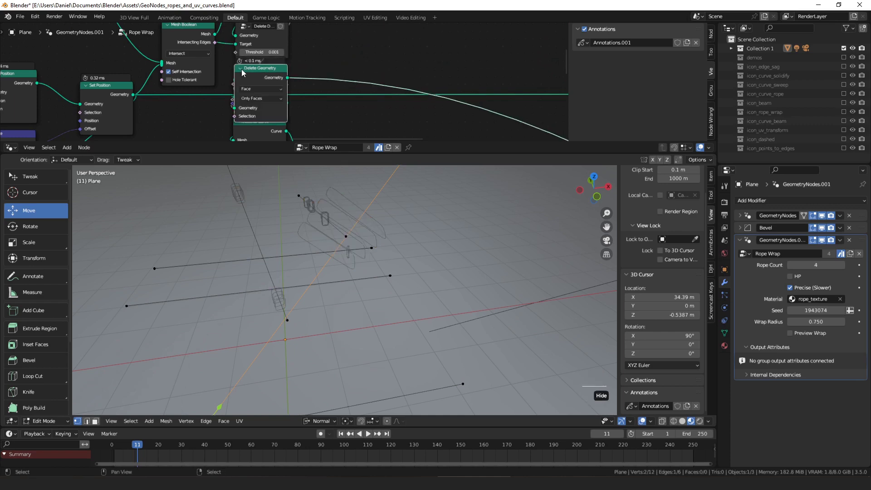
{"action": "scroll", "coordinate": [282, 100], "scroll_direction": "up", "scroll_amount": 2}
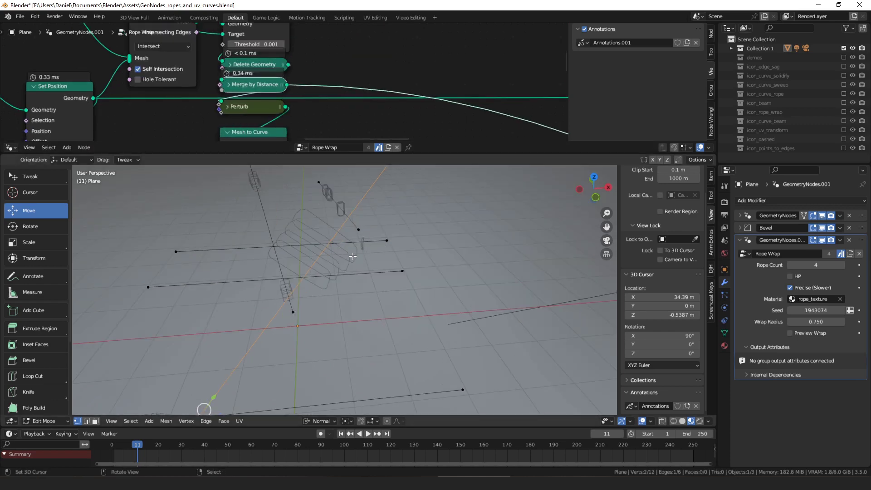
- Preview the Perturb node after Merge by Distance and the Mesh to Curve node that ends the precise branch
{"action": "middle_click_drag", "start_coordinate": [243, 108], "coordinate": [249, 79]}
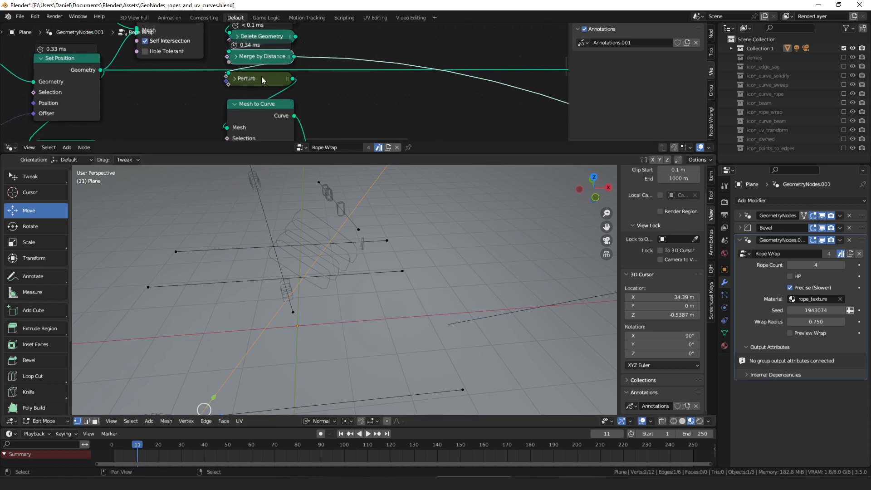
{"action": "left_click", "coordinate": [262, 77], "text": "alt+shift"}
{"action": "middle_click_drag", "start_coordinate": [314, 87], "coordinate": [324, 51]}
{"action": "left_click", "coordinate": [301, 83], "text": "ctrl+shift"}
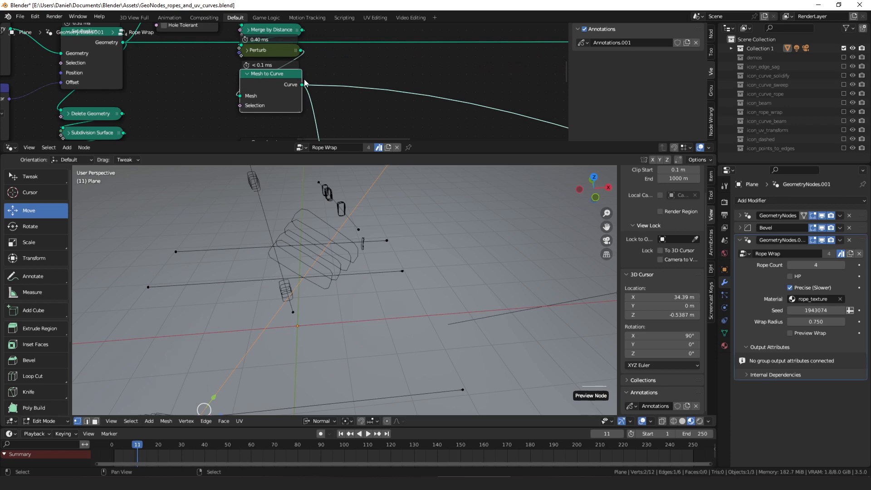
- Compare the fast and precise branches by previewing both Mesh to Curve nodes and the Switch that combines them
{"action": "scroll", "coordinate": [305, 81], "scroll_direction": "down", "scroll_amount": 5}
{"action": "middle_click_drag", "start_coordinate": [318, 105], "coordinate": [324, 60]}
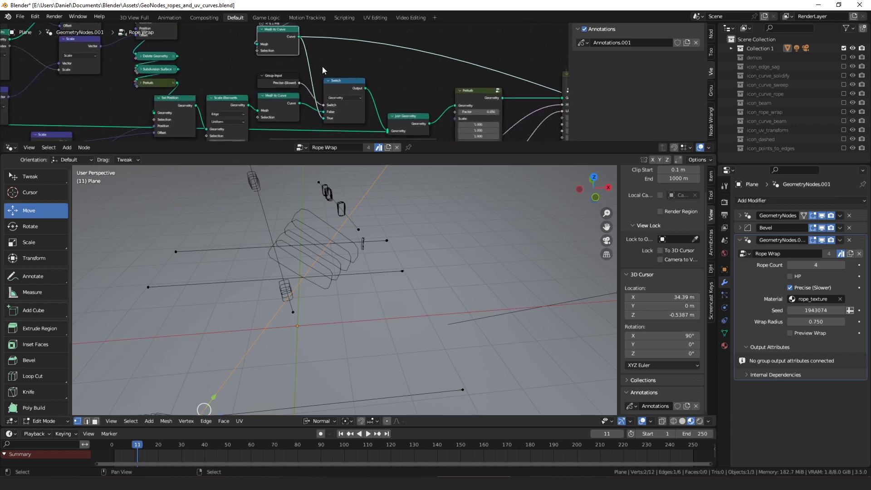
{"action": "left_click", "coordinate": [291, 105], "text": "alt+shift"}
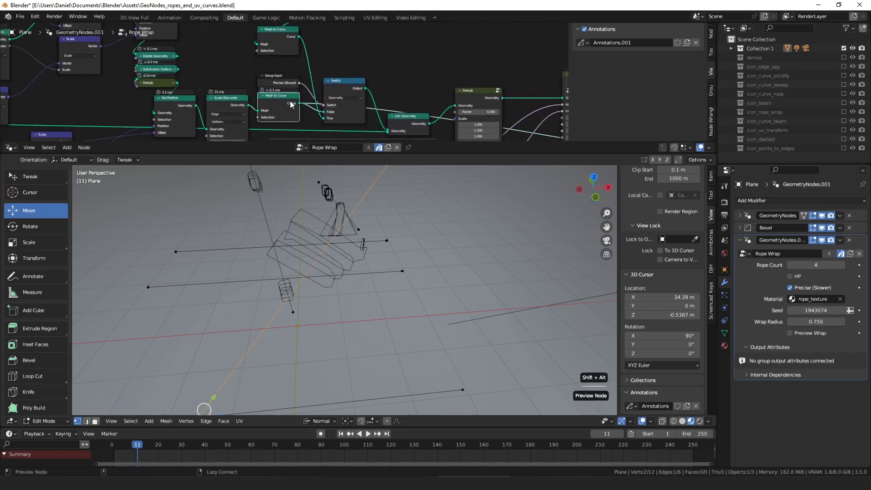
{"action": "key", "text": "g"}
{"action": "left_click", "coordinate": [295, 61]}
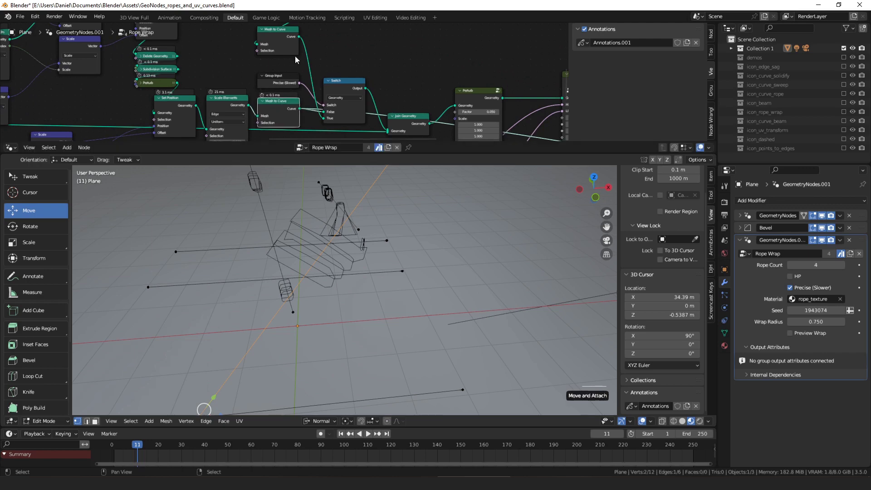
{"action": "scroll", "coordinate": [295, 56], "scroll_direction": "up", "scroll_amount": 1, "text": "shift"}
{"action": "left_click", "coordinate": [285, 43], "text": "alt+shift"}
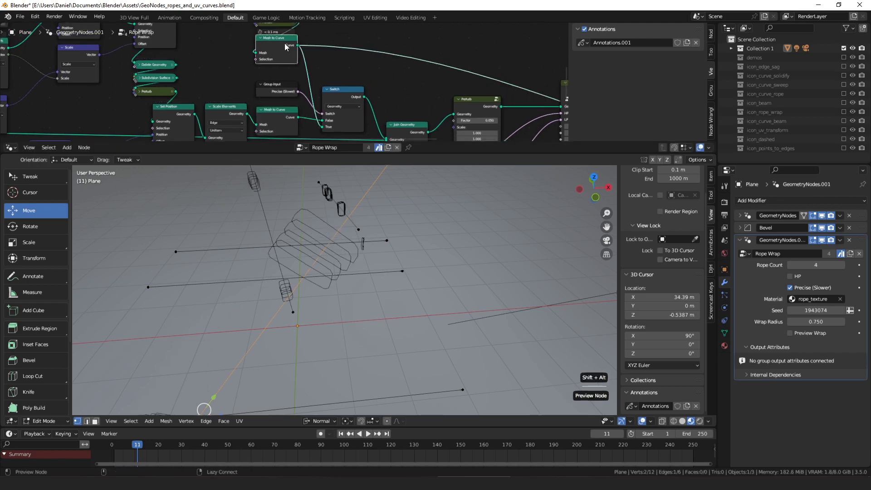
{"action": "left_click", "coordinate": [287, 123], "text": "alt+shift"}
{"action": "middle_click_drag", "start_coordinate": [343, 95], "coordinate": [296, 62]}
{"action": "left_click", "coordinate": [301, 61], "text": "alt+shift"}
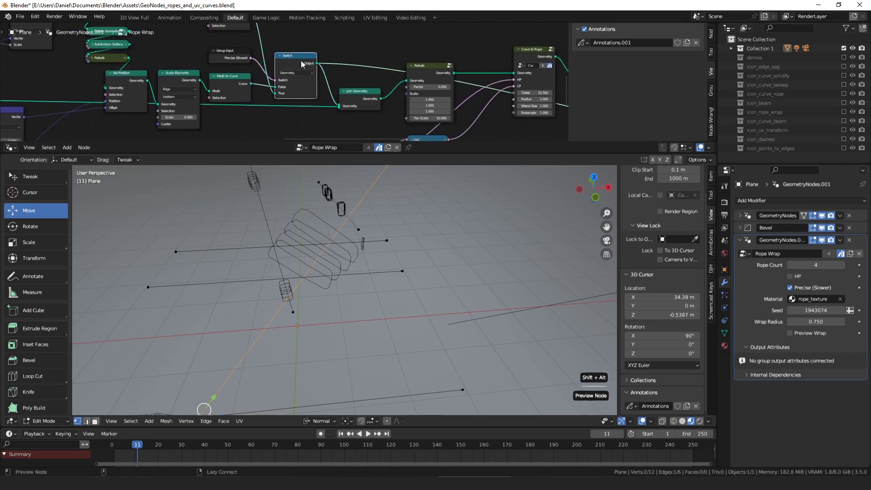
- Examine the Precise (Slower) group input driving the Switch and follow its output to the Join Geometry node
{"action": "left_click", "coordinate": [234, 58]}
{"action": "scroll", "coordinate": [225, 55], "scroll_direction": "up", "scroll_amount": 2}
{"action": "middle_click_drag", "start_coordinate": [254, 68], "coordinate": [191, 62]}
{"action": "scroll", "coordinate": [191, 62], "scroll_direction": "down", "scroll_amount": 1}
{"action": "middle_click_drag", "start_coordinate": [327, 95], "coordinate": [307, 99]}
{"action": "left_click_drag", "start_coordinate": [291, 95], "coordinate": [290, 97]}
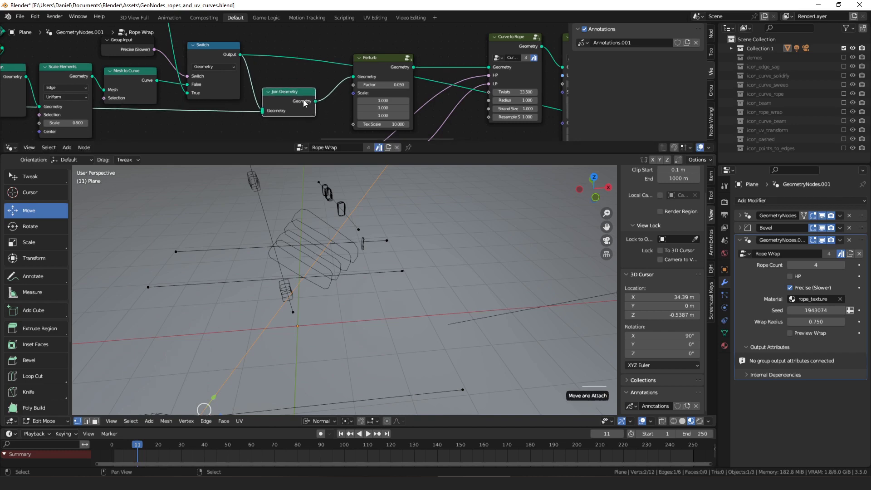
- Preview the Join Geometry node before Perturb and inspect the combined wrap and hanging curves in the viewport
{"action": "scroll", "coordinate": [296, 98], "scroll_direction": "down", "scroll_amount": 1}
{"action": "key", "text": "shift+alt"}
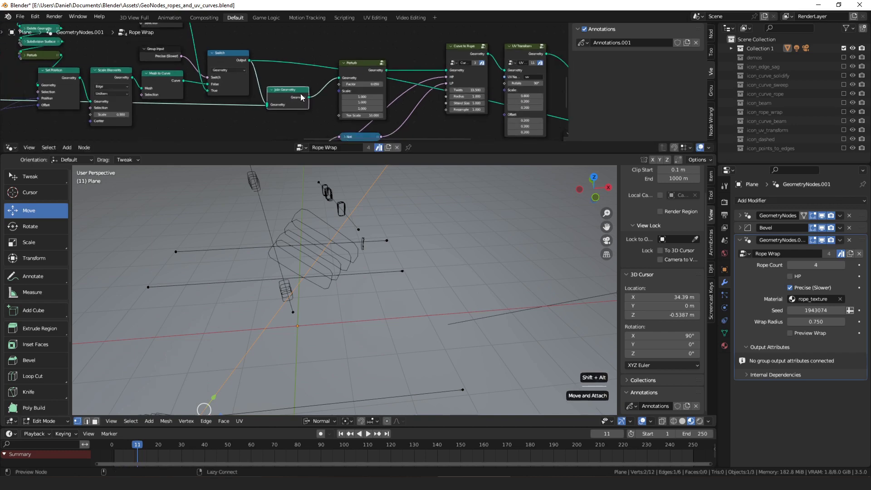
{"action": "left_click", "coordinate": [302, 97], "text": "alt+shift"}
{"action": "scroll", "coordinate": [301, 97], "scroll_direction": "down", "scroll_amount": 2}
{"action": "middle_click_drag", "start_coordinate": [415, 243], "coordinate": [465, 243]}
- Rearrange the HP Group Input and Not nodes so they sit stacked beneath the Perturb node
{"action": "middle_click_drag", "start_coordinate": [310, 115], "coordinate": [286, 78]}
{"action": "scroll", "coordinate": [286, 78], "scroll_direction": "up", "scroll_amount": 5}
{"action": "left_click_drag", "start_coordinate": [266, 97], "coordinate": [266, 85]}
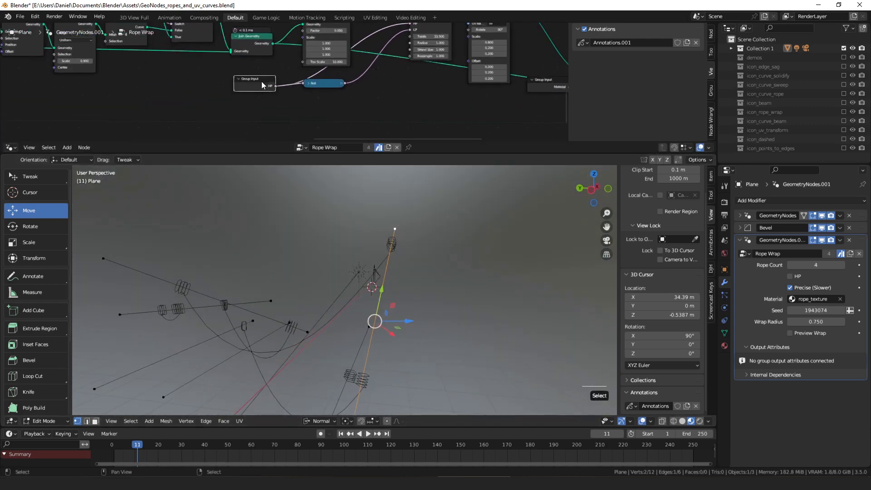
{"action": "left_click", "coordinate": [325, 85]}
{"action": "left_click_drag", "start_coordinate": [324, 85], "coordinate": [327, 97]}
{"action": "left_click_drag", "start_coordinate": [257, 86], "coordinate": [303, 83]}
{"action": "left_click_drag", "start_coordinate": [335, 97], "coordinate": [385, 95]}
{"action": "left_click_drag", "start_coordinate": [309, 80], "coordinate": [336, 80]}
{"action": "left_click_drag", "start_coordinate": [379, 94], "coordinate": [393, 94]}
{"action": "left_click_drag", "start_coordinate": [340, 85], "coordinate": [335, 85]}
{"action": "middle_click_drag", "start_coordinate": [380, 76], "coordinate": [350, 93]}
{"action": "left_click_drag", "start_coordinate": [355, 114], "coordinate": [293, 116]}
{"action": "middle_click_drag", "start_coordinate": [332, 105], "coordinate": [296, 138]}
- Preview the Curve to Rope node and compare the rope mesh with HP switched on and off
{"action": "left_click_drag", "start_coordinate": [357, 43], "coordinate": [353, 39]}
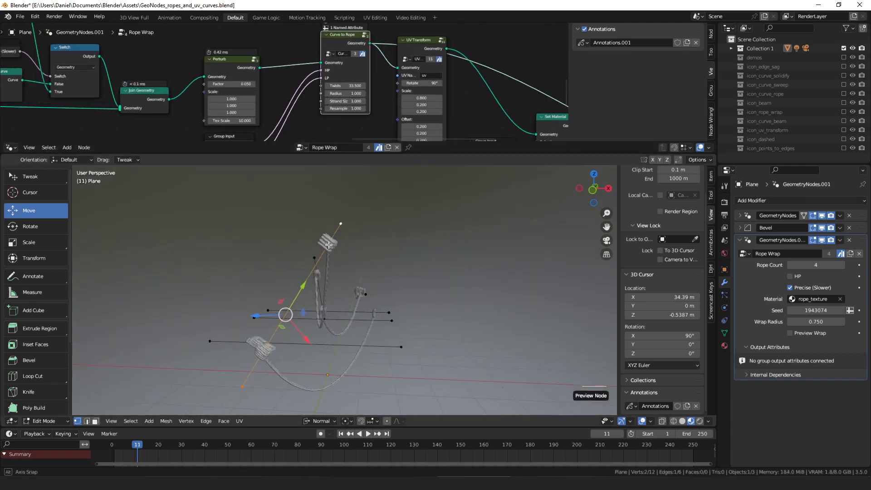
{"action": "middle_click_drag", "start_coordinate": [353, 236], "coordinate": [393, 270]}
{"action": "left_click", "coordinate": [800, 278]}
{"action": "scroll", "coordinate": [374, 253], "scroll_direction": "up", "scroll_amount": 3}
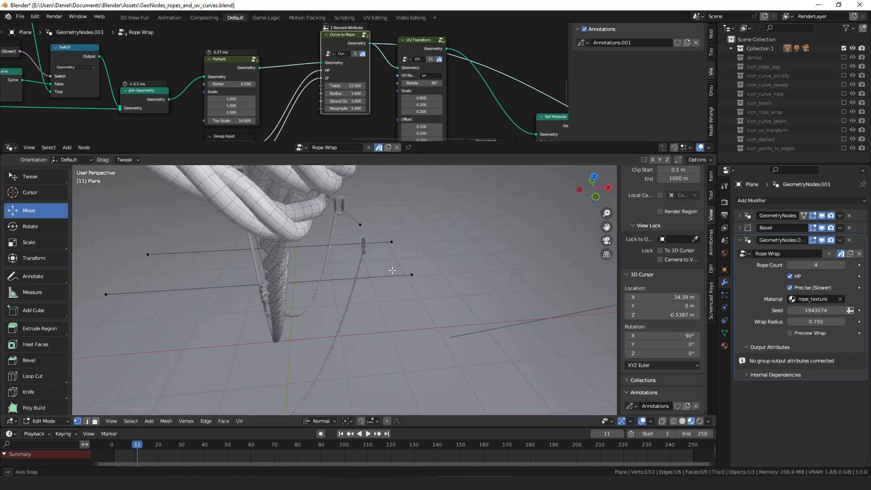
{"action": "left_click", "coordinate": [790, 276]}
{"action": "middle_click_drag", "start_coordinate": [336, 272], "coordinate": [281, 301]}
{"action": "left_click_drag", "start_coordinate": [345, 49], "coordinate": [341, 53]}
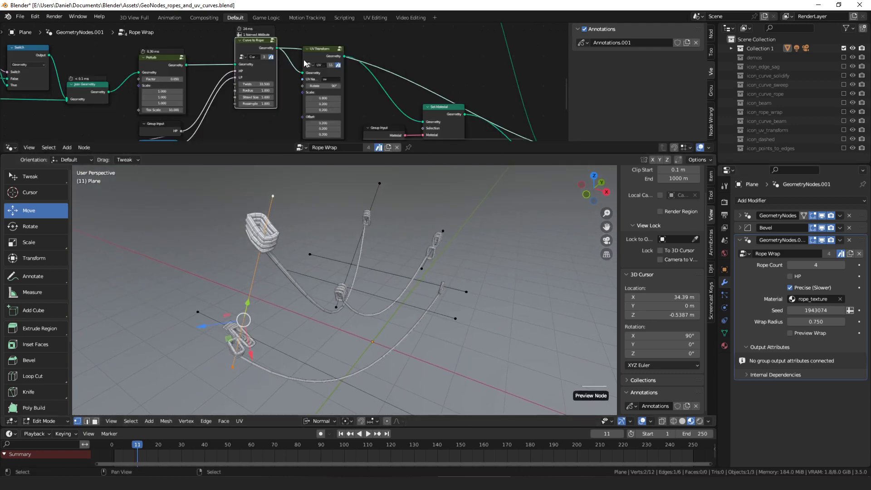
- Preview the UV Transform and Set Material nodes, and choose rope_texture as the modifier's Material
{"action": "mouse_move", "coordinate": [326, 60]}
{"action": "middle_mouse_down"}
{"action": "mouse_move", "coordinate": [293, 68]}
{"action": "mouse_move", "coordinate": [313, 64]}
{"action": "middle_mouse_up"}
{"action": "left_click", "coordinate": [285, 62], "text": "alt+shift"}
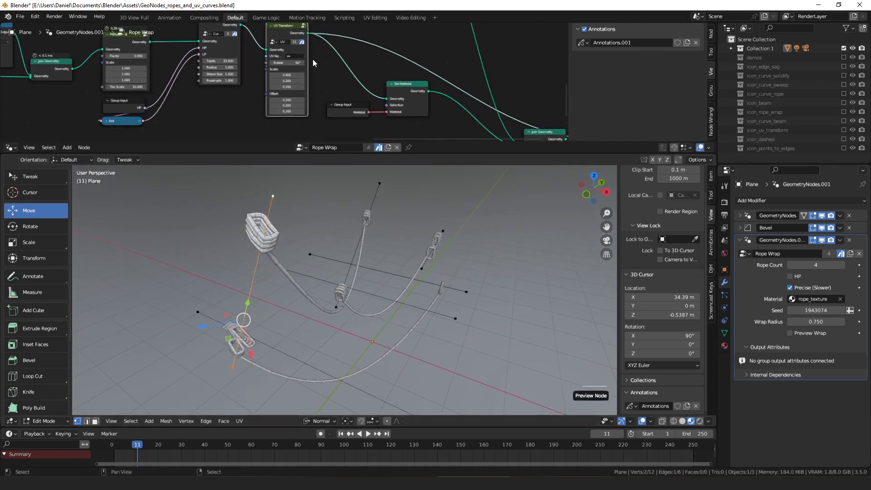
{"action": "scroll", "coordinate": [340, 110], "scroll_direction": "down", "scroll_amount": 3}
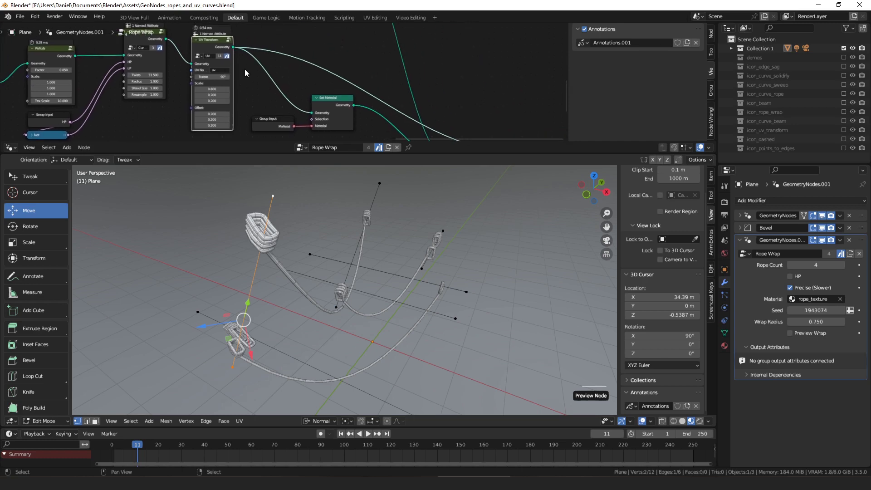
{"action": "left_click", "coordinate": [320, 99], "text": "alt+shift"}
{"action": "scroll", "coordinate": [326, 98], "scroll_direction": "up", "scroll_amount": 2}
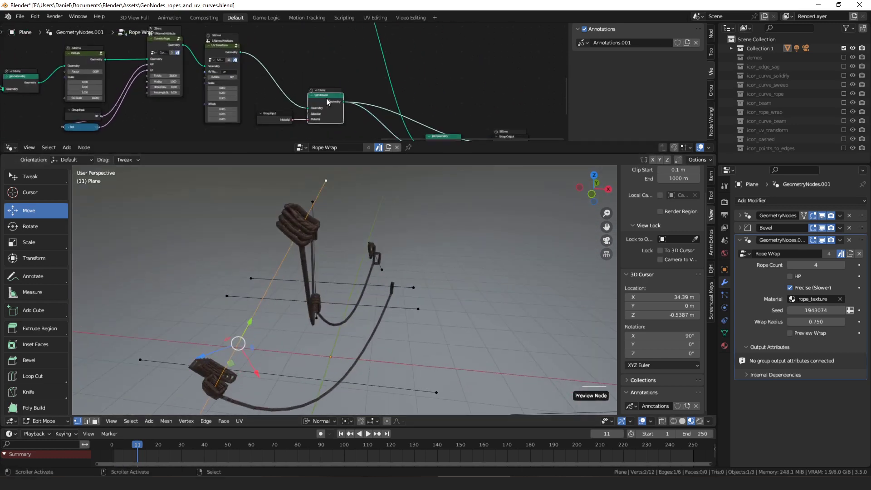
{"action": "left_click", "coordinate": [814, 299]}
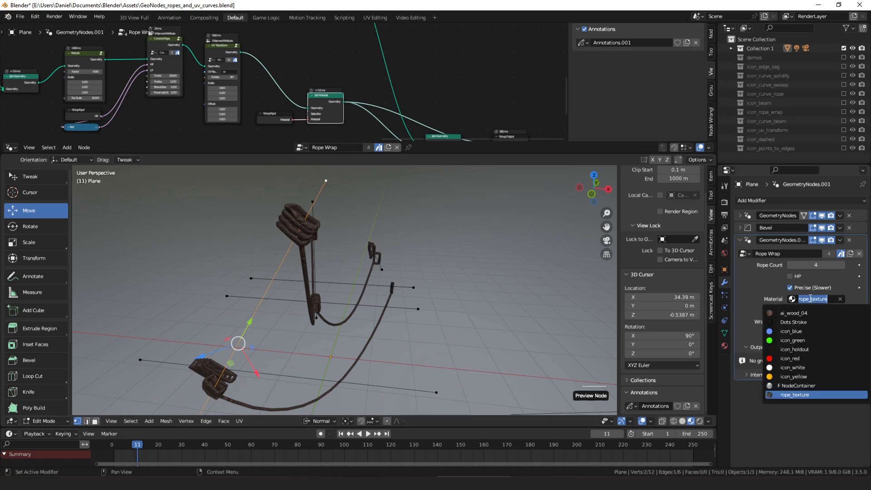
{"action": "left_click", "coordinate": [788, 394]}
- Preview the final Join Geometry node and examine the Preview Wrap input and Switch feeding it
{"action": "middle_click_drag", "start_coordinate": [428, 104], "coordinate": [394, 58]}
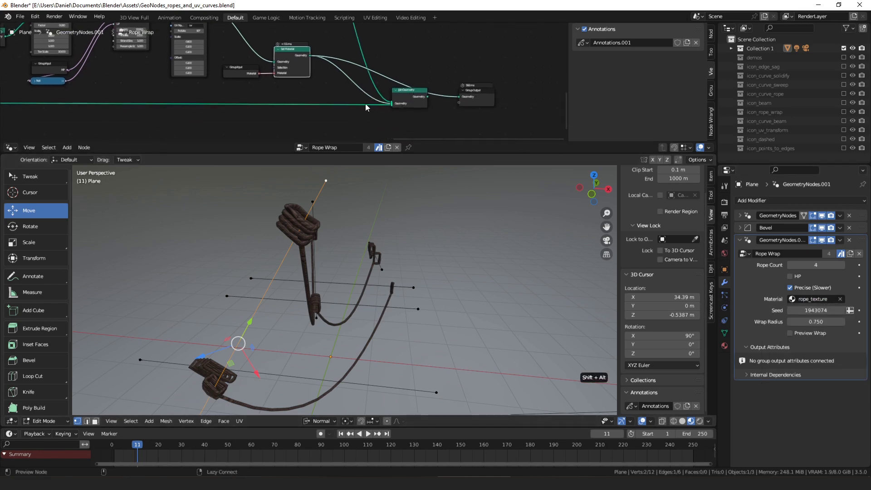
{"action": "left_click", "coordinate": [414, 97], "text": "alt+shift"}
{"action": "scroll", "coordinate": [413, 94], "scroll_direction": "down", "scroll_amount": 5}
{"action": "middle_click_drag", "start_coordinate": [413, 94], "coordinate": [387, 164]}
{"action": "scroll", "coordinate": [314, 42], "scroll_direction": "up", "scroll_amount": 4}
{"action": "left_click_drag", "start_coordinate": [298, 37], "coordinate": [299, 39]}
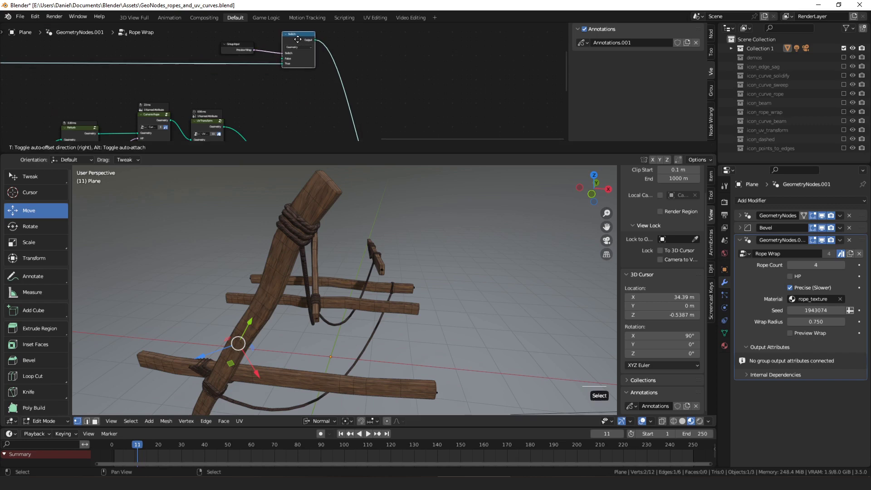
{"action": "mouse_move", "coordinate": [422, 110]}
{"action": "middle_mouse_down"}
{"action": "mouse_move", "coordinate": [425, 39]}
{"action": "mouse_move", "coordinate": [433, 105]}
{"action": "middle_mouse_up"}
{"action": "left_click_drag", "start_coordinate": [312, 34], "coordinate": [311, 34]}
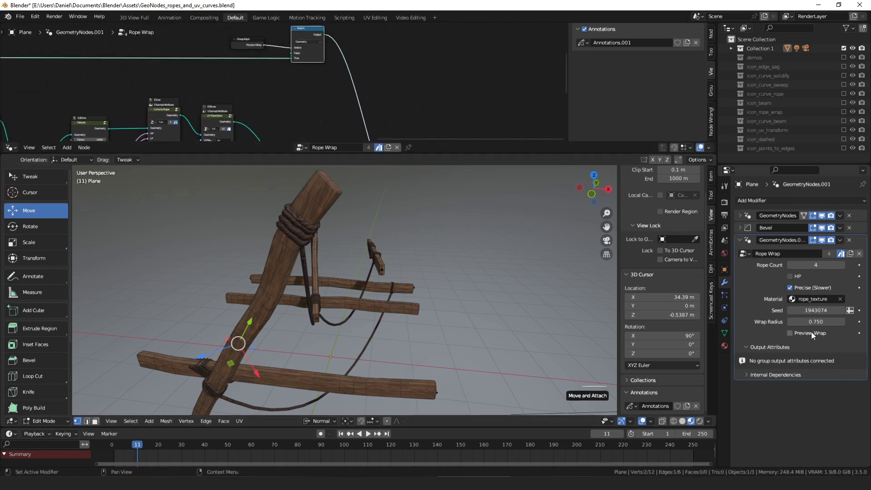
- Enable Preview Wrap and turn off Precise (Slower), inspecting the wrap planes around the beams
{"action": "left_click", "coordinate": [791, 333]}
{"action": "middle_click_drag", "start_coordinate": [420, 232], "coordinate": [473, 247]}
{"action": "left_click", "coordinate": [790, 287]}
{"action": "scroll", "coordinate": [473, 247], "scroll_direction": "up", "scroll_amount": 2}
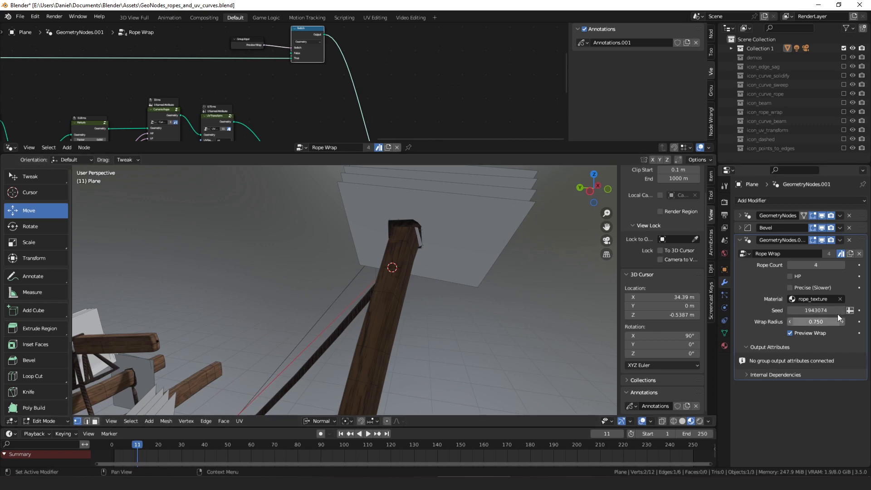
- Set the Wrap Radius to 0.430 with Precise (Slower) enabled again, and locate the Preview Wrap Switch node
{"action": "mouse_move", "coordinate": [816, 321]}
{"action": "left_mouse_down"}
{"action": "mouse_move", "coordinate": [794, 322]}
{"action": "mouse_move", "coordinate": [813, 323]}
{"action": "left_mouse_up"}
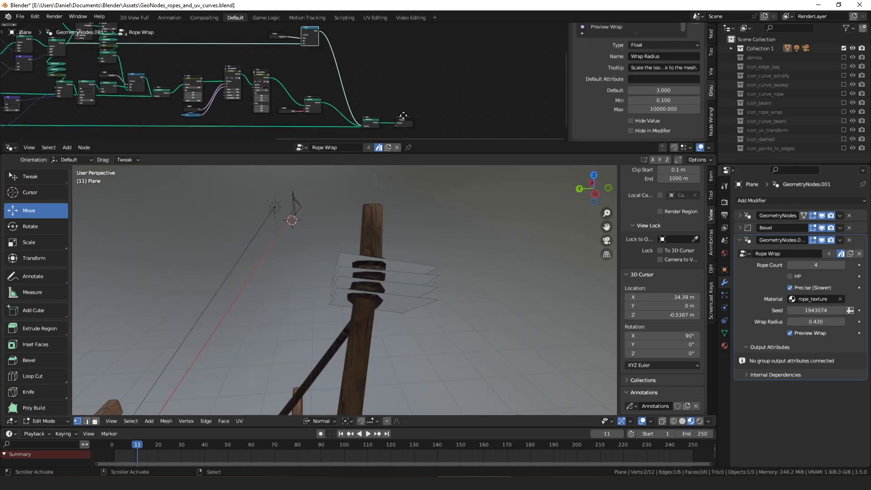
{"action": "left_click_drag", "start_coordinate": [308, 40], "coordinate": [378, 40]}
{"action": "scroll", "coordinate": [393, 72], "scroll_direction": "down", "scroll_amount": 2}
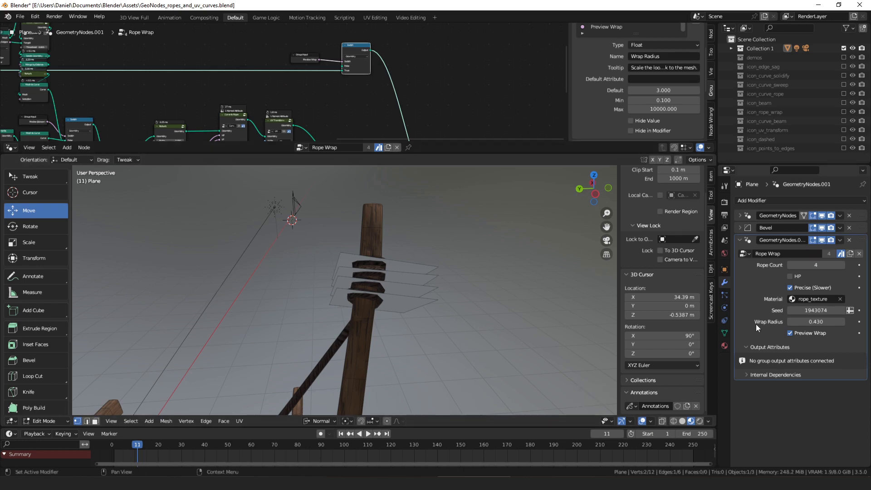
- Turn off Preview Wrap and add a reroute on the long geometry link feeding the final Join Geometry node
{"action": "left_click", "coordinate": [795, 334]}
{"action": "scroll", "coordinate": [440, 108], "scroll_direction": "up", "scroll_amount": 3}
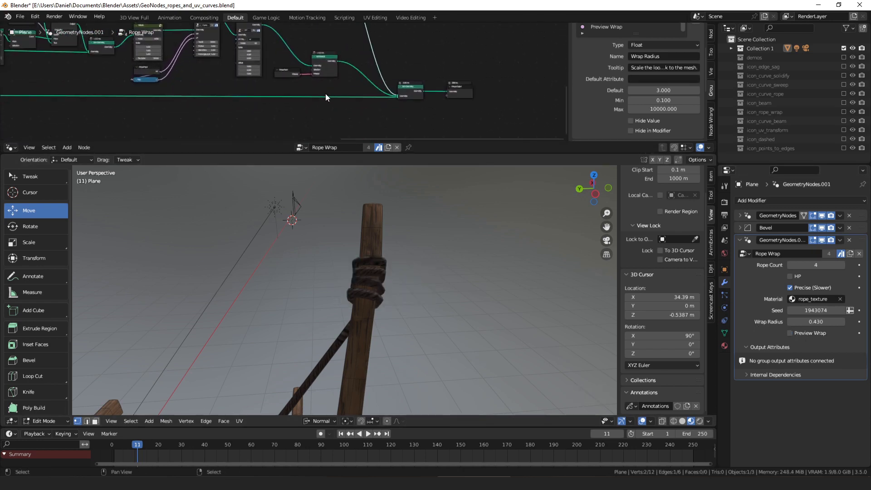
{"action": "middle_click_drag", "start_coordinate": [325, 94], "coordinate": [301, 86]}
{"action": "right_click_drag", "start_coordinate": [294, 103], "coordinate": [295, 111], "text": "shift"}
{"action": "scroll", "coordinate": [297, 119], "scroll_direction": "down", "scroll_amount": 5}
{"action": "middle_click_drag", "start_coordinate": [297, 118], "coordinate": [432, 104]}
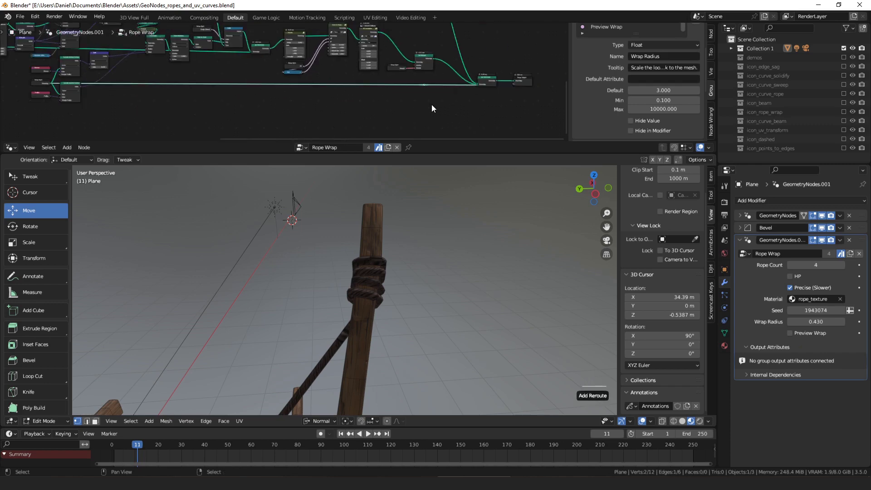
{"action": "middle_click_drag", "start_coordinate": [352, 107], "coordinate": [433, 106]}
- Duplicate the Group Input node beside the final Join Geometry node and connect its Geometry output to it
{"action": "left_click", "coordinate": [154, 78]}
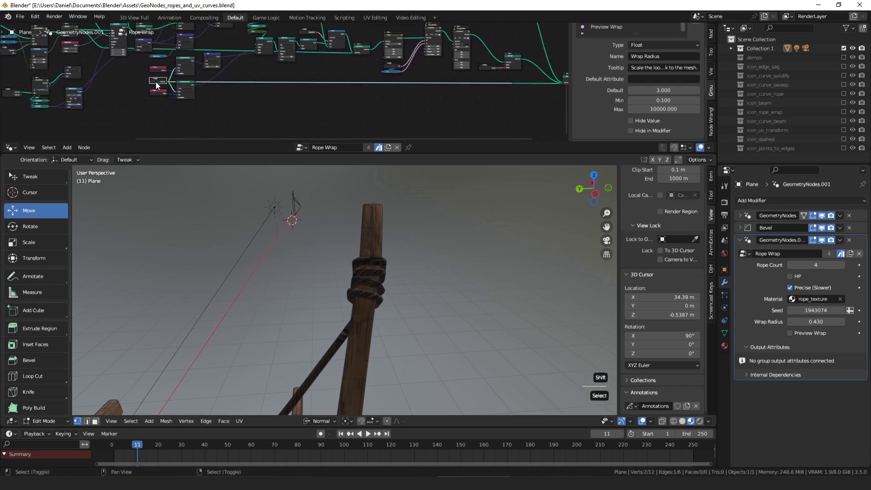
{"action": "key", "text": "shift+d"}
{"action": "left_click", "coordinate": [516, 87]}
{"action": "scroll", "coordinate": [453, 104], "scroll_direction": "up", "scroll_amount": 5}
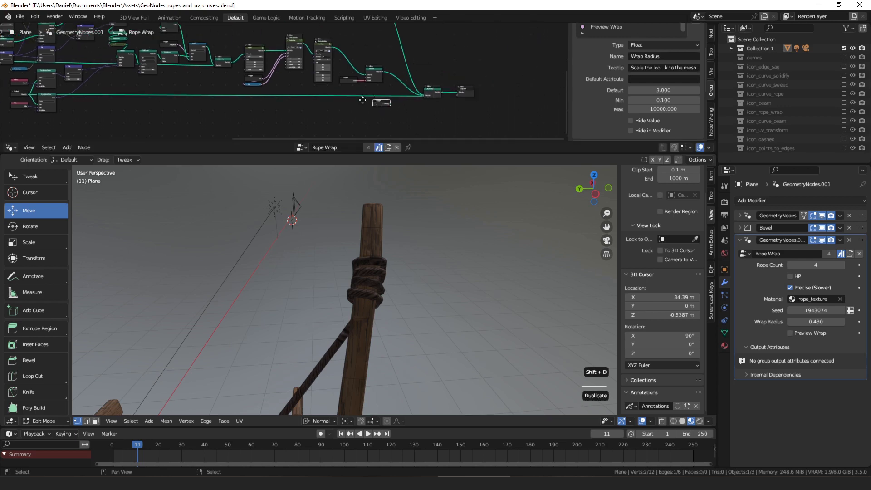
{"action": "left_click_drag", "start_coordinate": [447, 122], "coordinate": [524, 112]}
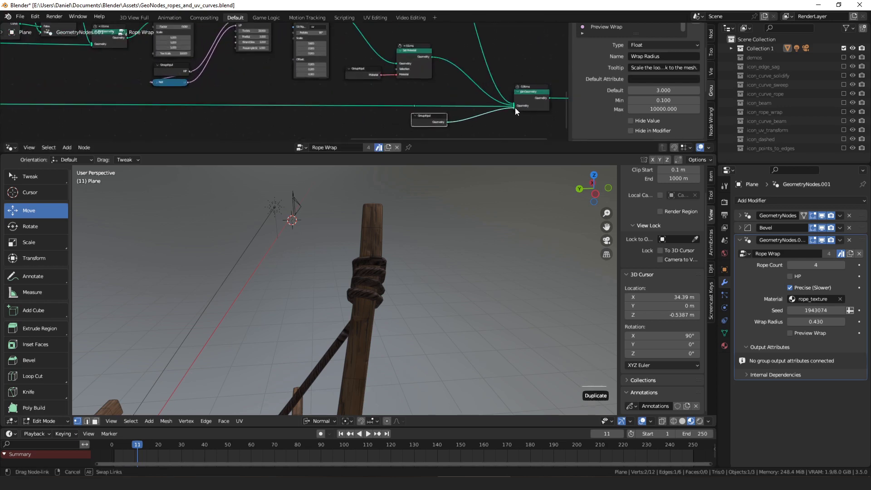
- Remove the long rerouted link into the final Join Geometry node and move the duplicated Group Input node into its place
{"action": "mouse_move", "coordinate": [414, 106]}
{"action": "left_mouse_down"}
{"action": "mouse_move", "coordinate": [424, 112]}
{"action": "mouse_move", "coordinate": [408, 114]}
{"action": "left_mouse_up"}
{"action": "key", "text": "ctrl+x"}
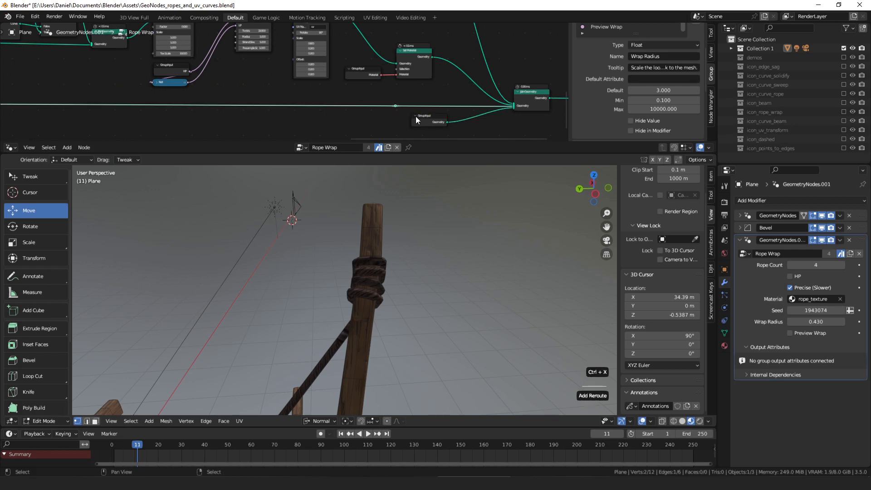
{"action": "left_click_drag", "start_coordinate": [432, 119], "coordinate": [421, 101]}
{"action": "middle_click_drag", "start_coordinate": [445, 98], "coordinate": [330, 106]}
{"action": "left_click", "coordinate": [412, 103]}
{"action": "left_click_drag", "start_coordinate": [412, 104], "coordinate": [412, 103]}
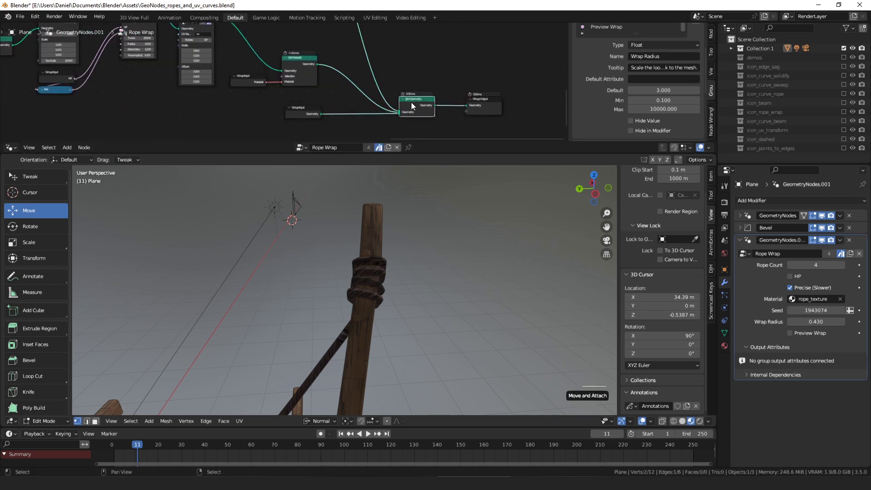
- Examine the whole beam and rope structure and the complete Rope Wrap node tree
{"action": "scroll", "coordinate": [412, 103], "scroll_direction": "down", "scroll_amount": 4}
{"action": "scroll", "coordinate": [416, 266], "scroll_direction": "down", "scroll_amount": 6}
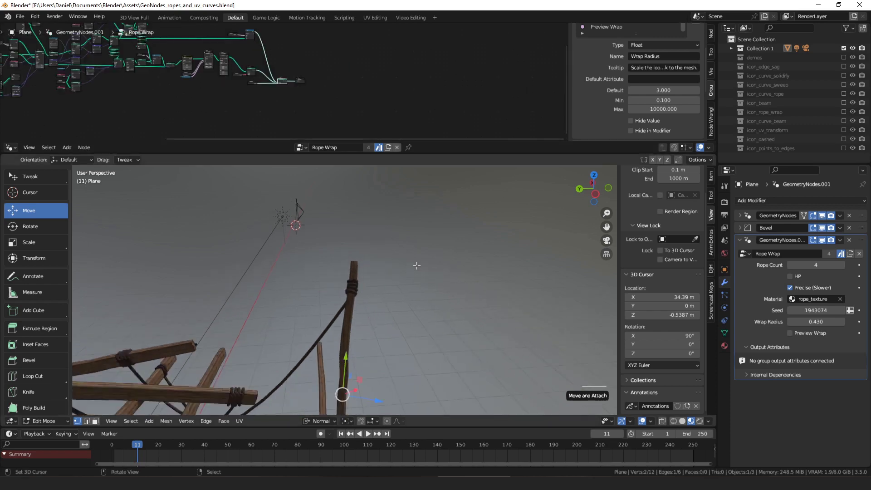
{"action": "scroll", "coordinate": [417, 266], "scroll_direction": "down", "scroll_amount": 3}
{"action": "middle_click_drag", "start_coordinate": [416, 266], "coordinate": [383, 264]}
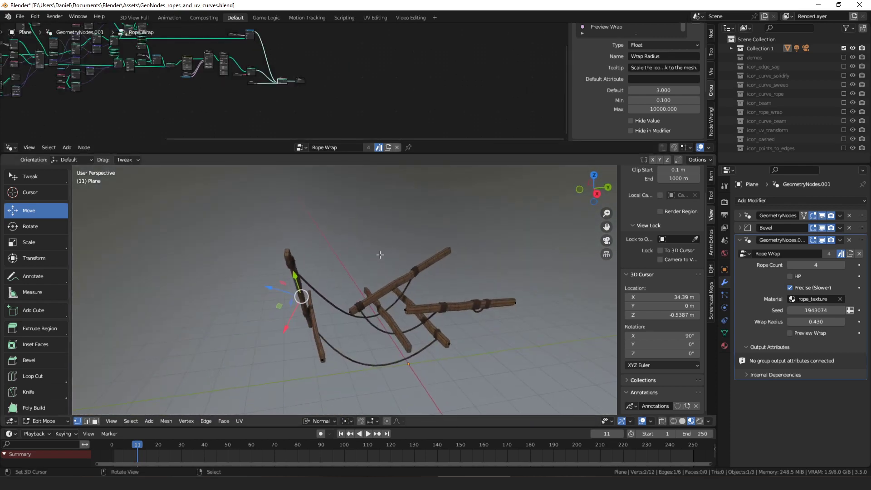
{"action": "middle_click_drag", "start_coordinate": [217, 69], "coordinate": [363, 81]}
{"action": "scroll", "coordinate": [363, 81], "scroll_direction": "down", "scroll_amount": 2}
{"action": "middle_click_drag", "start_coordinate": [289, 72], "coordinate": [360, 76]}
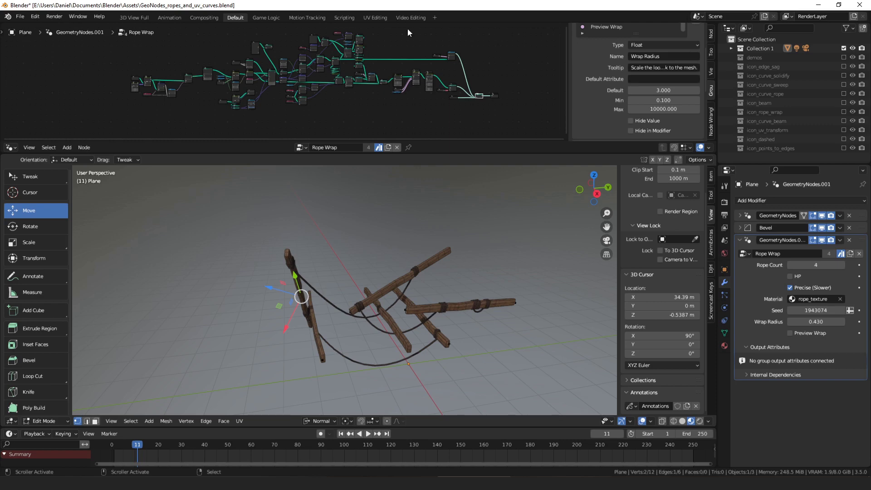
- Rotate the selected beam edge by about 15.4° in the view plane and turn off Precise (Slower)
{"action": "middle_click_drag", "start_coordinate": [363, 197], "coordinate": [445, 222]}
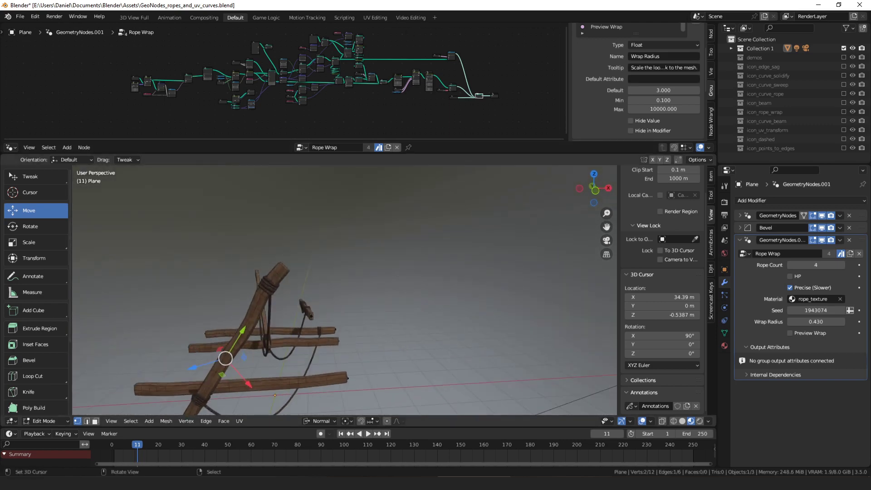
{"action": "key", "text": "r"}
{"action": "left_click", "coordinate": [454, 273]}
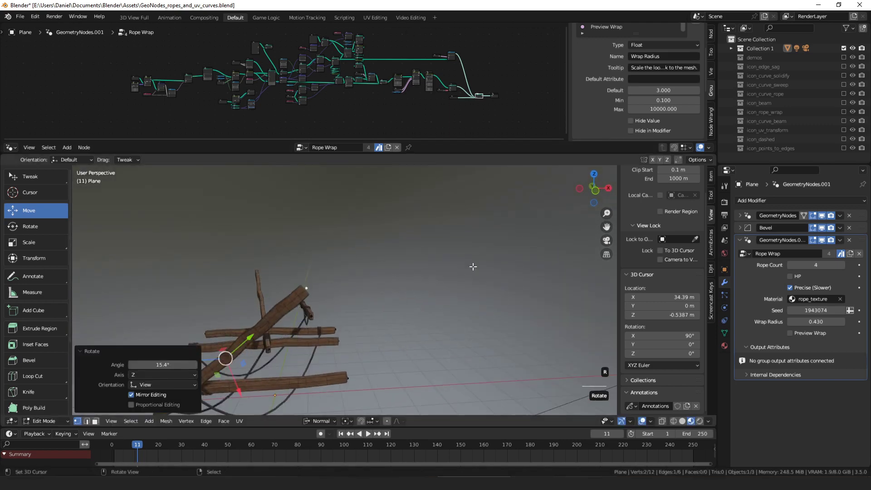
{"action": "left_click", "coordinate": [814, 286]}
- Trackball-rotate the selected beam edge by about -30.4° and 27.5°, and move it slightly
{"action": "key", "text": "r"}
{"action": "key", "text": "r"}
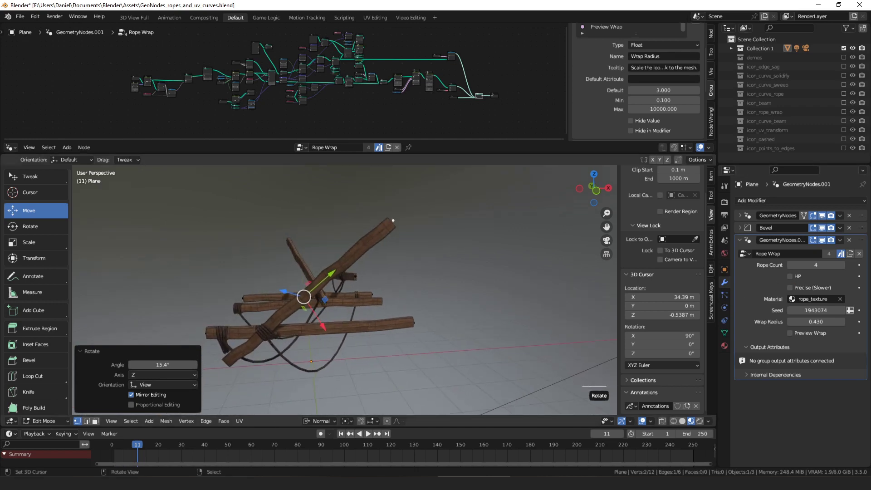
{"action": "left_click", "coordinate": [409, 278]}
{"action": "key", "text": "g"}
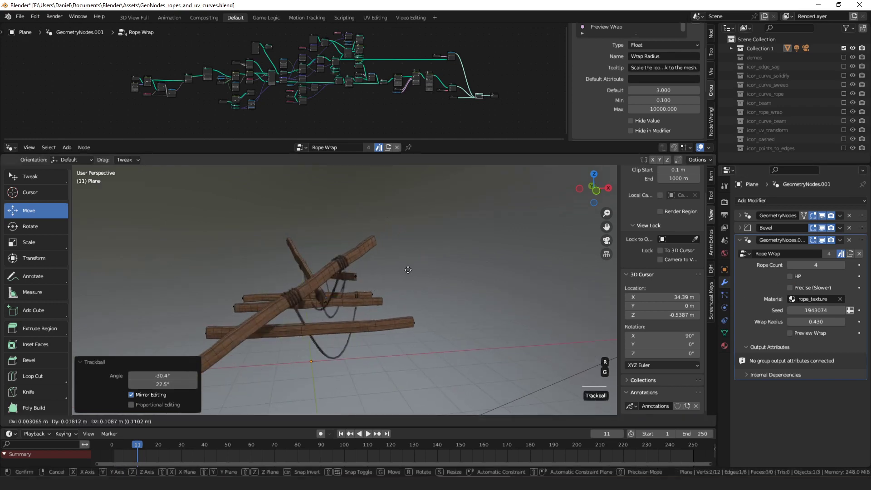
{"action": "left_click", "coordinate": [407, 267]}
- Duplicate the selected beam edge with an offset of about -0.64, 0.90, 0.20 m, and set the Rope Count to 10
{"action": "middle_click_drag", "start_coordinate": [400, 272], "coordinate": [441, 286]}
{"action": "key", "text": "shift+d"}
{"action": "left_click", "coordinate": [331, 261]}
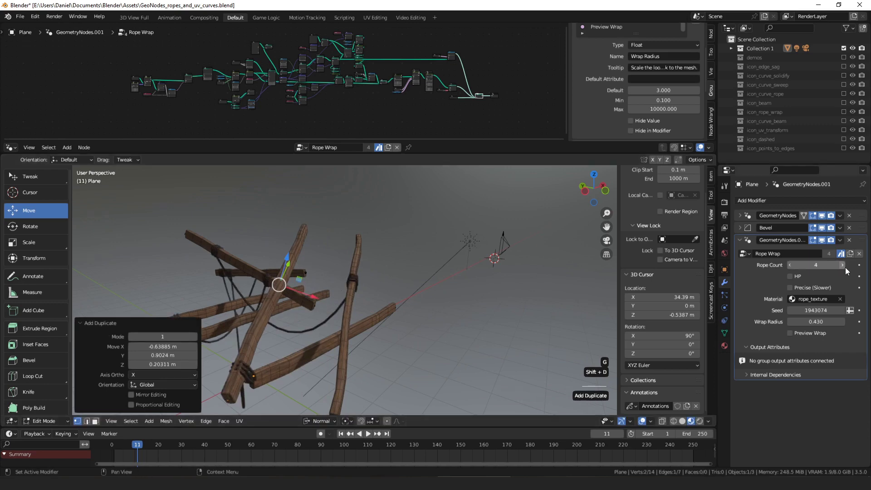
{"action": "left_click", "coordinate": [817, 265]}
{"action": "type", "text": "10"}
{"action": "key", "text": "Return"}
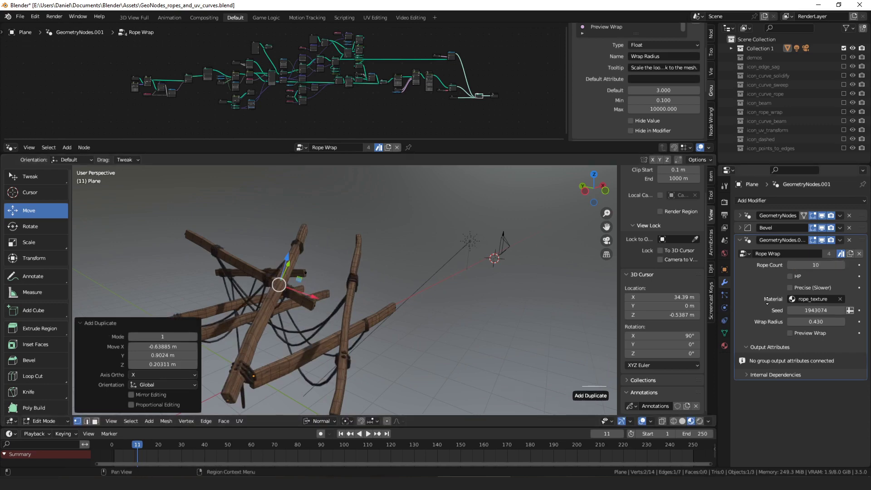
- Select both end vertices of another beam and rotate it by about -12.6° in the view plane
{"action": "middle_click_drag", "start_coordinate": [454, 218], "coordinate": [443, 310]}
{"action": "right_click", "coordinate": [371, 308]}
{"action": "right_click", "coordinate": [490, 339], "text": "shift"}
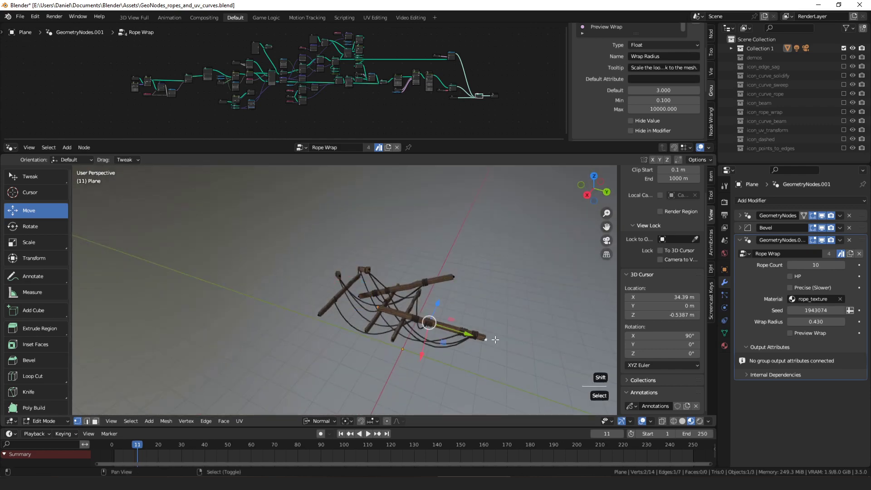
{"action": "middle_click_drag", "start_coordinate": [492, 339], "coordinate": [405, 287], "text": "shift"}
{"action": "scroll", "coordinate": [416, 349], "scroll_direction": "up", "scroll_amount": 3}
{"action": "key", "text": "r"}
{"action": "left_click", "coordinate": [457, 345]}
{"action": "scroll", "coordinate": [405, 263], "scroll_direction": "up", "scroll_amount": 4}
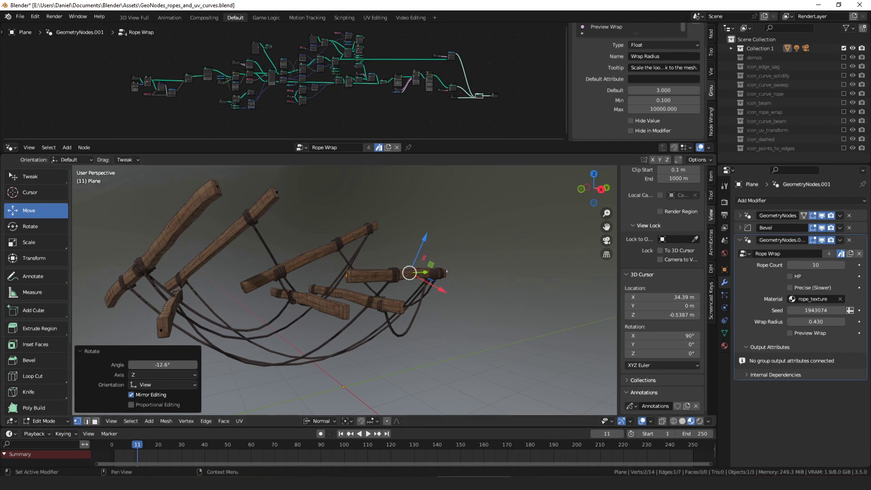
- Bring the asset browser window with the GeoNodes catalog over the main workspace
{"action": "left_click_drag", "start_coordinate": [870, 73], "coordinate": [409, 54]}
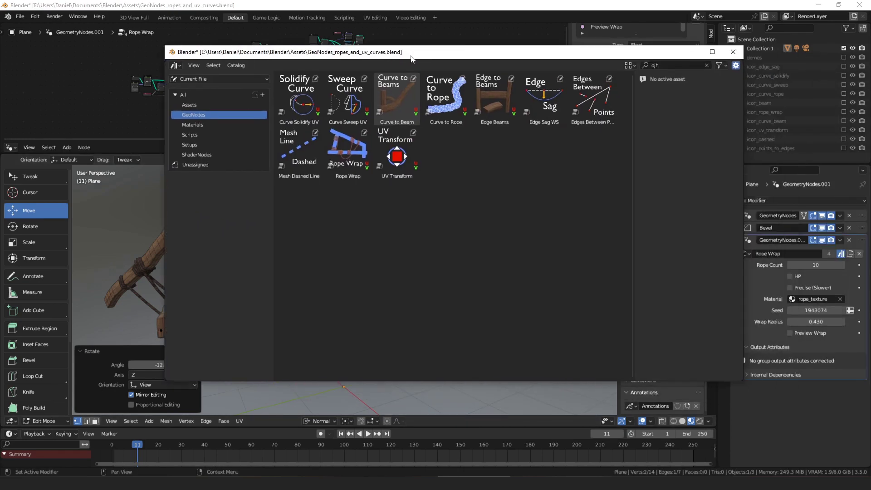